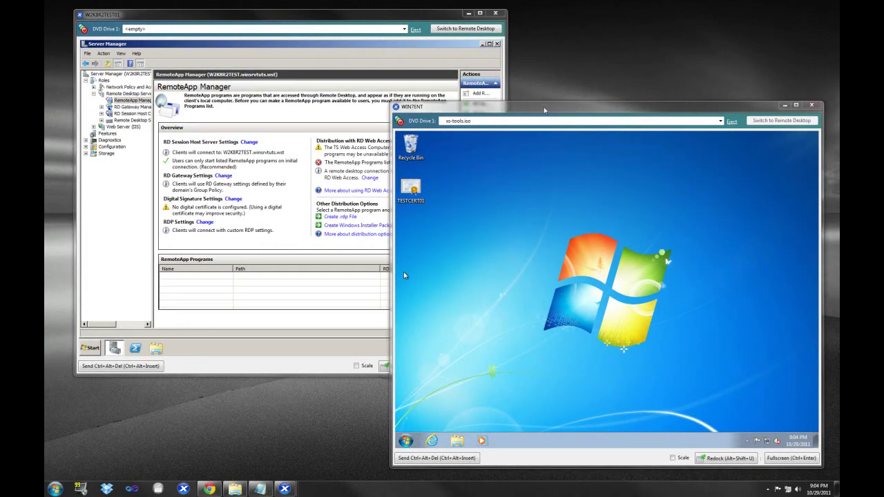
- Bring the server window back to the front and widen the Server Manager navigation tree
left_click_drag(542, 108, 547, 110)
left_click_drag(254, 22, 230, 20)
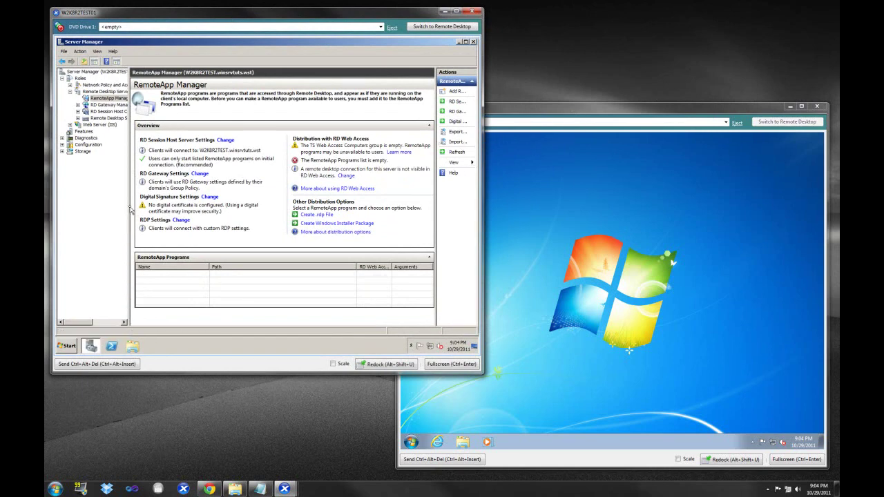
left_click_drag(128, 207, 167, 207)
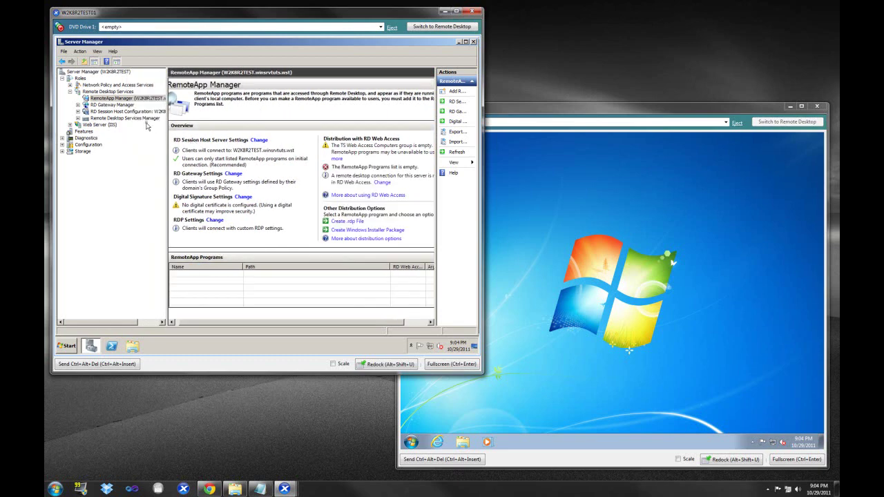
- Review RD Session Host user sessions, running processes and Licensing Diagnosis results for the license server
left_click(146, 121)
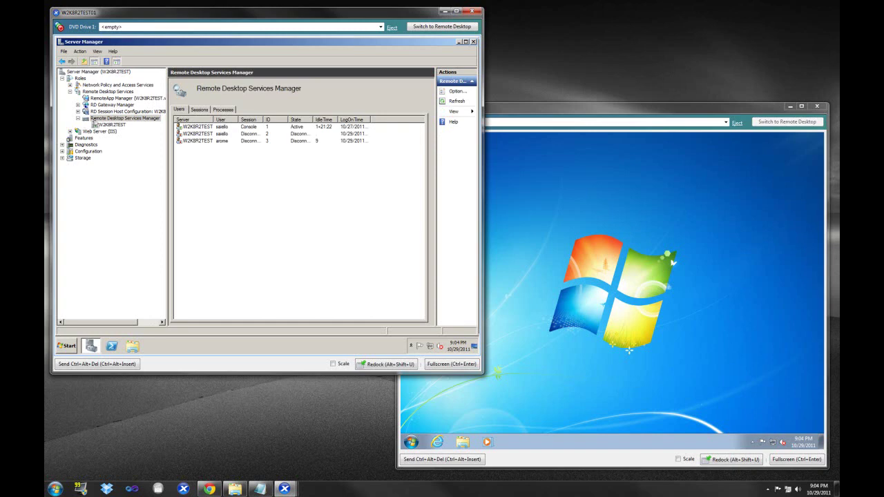
left_click(98, 124)
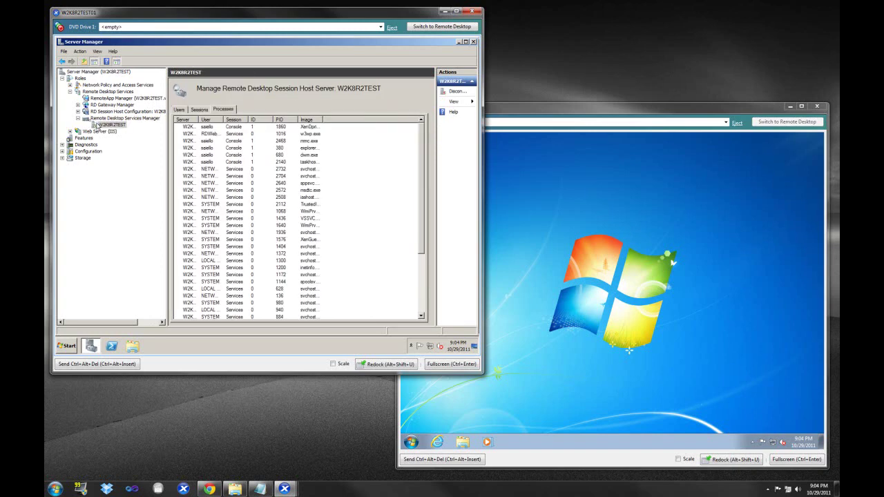
left_click(78, 118)
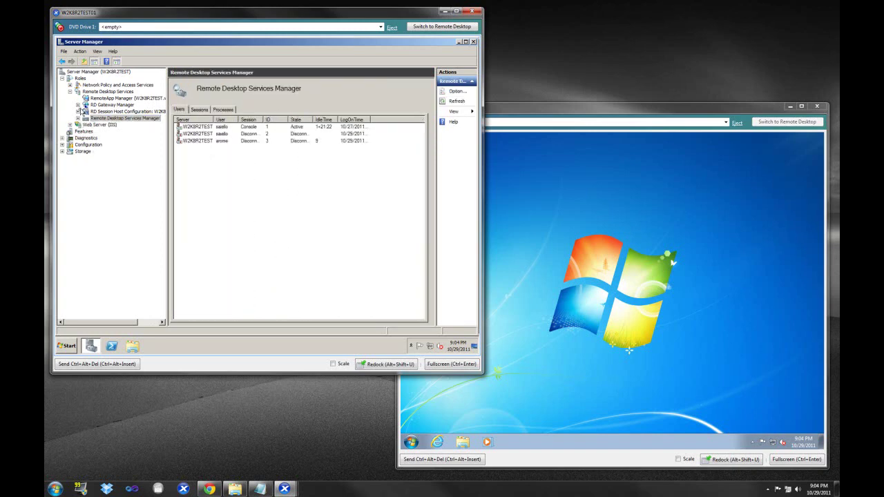
left_click(78, 111)
left_click(112, 118)
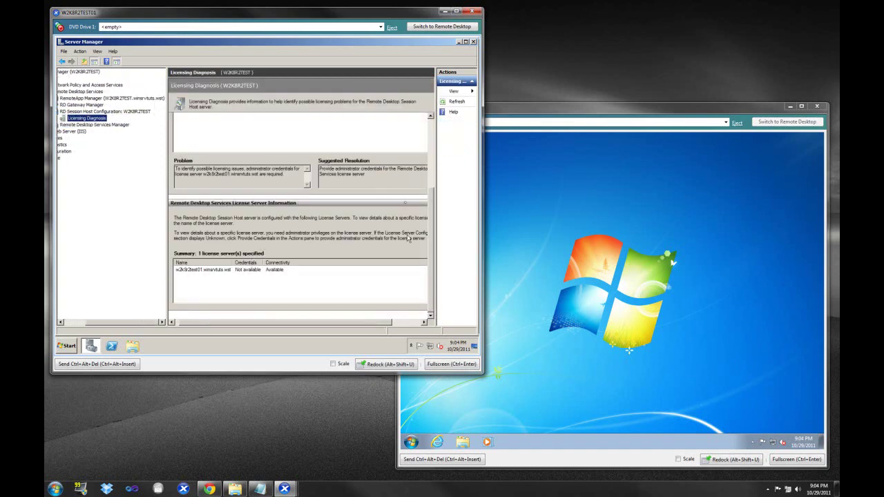
left_click(275, 270)
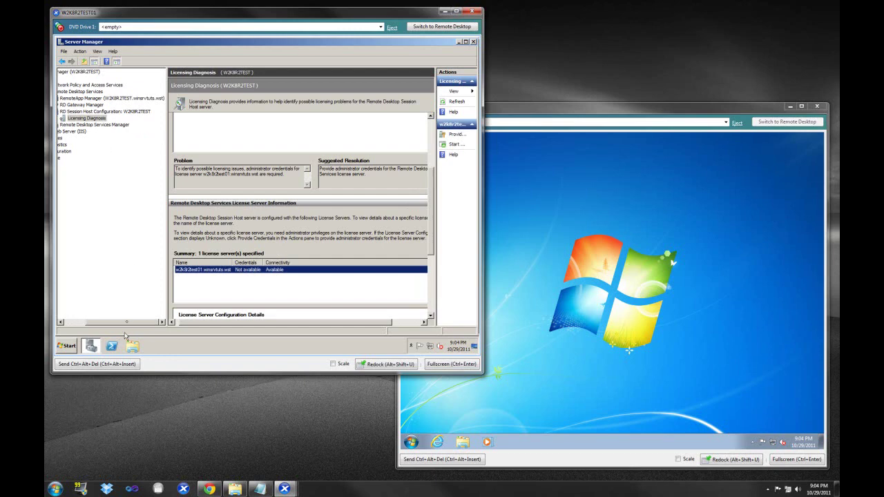
- Browse session host configuration and RD Gateway Manager before returning to RemoteApp Manager
left_click_drag(129, 322, 81, 316)
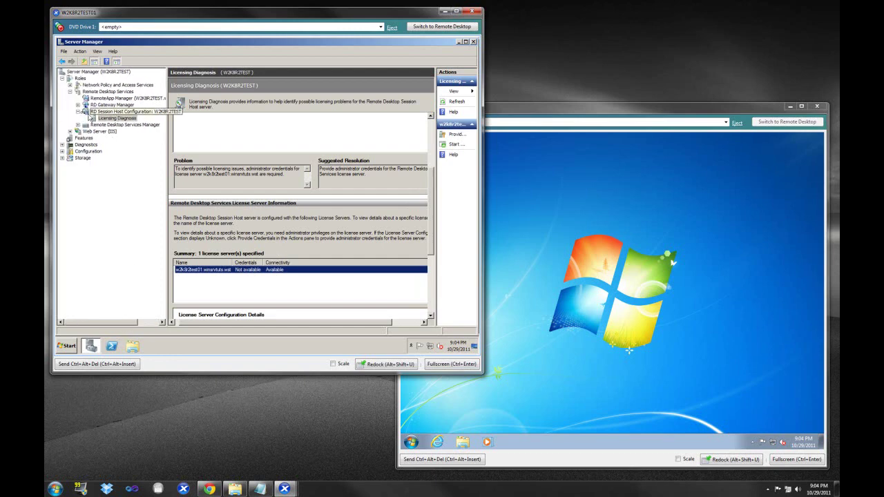
left_click(78, 111)
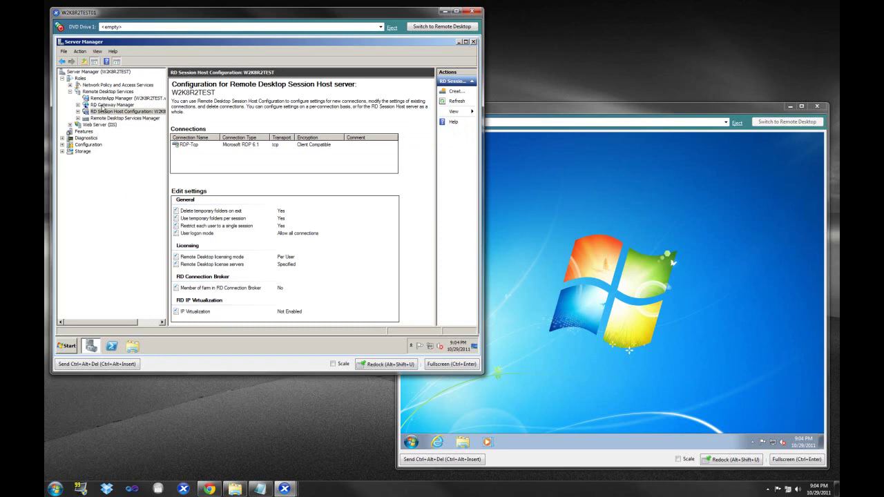
left_click(78, 105)
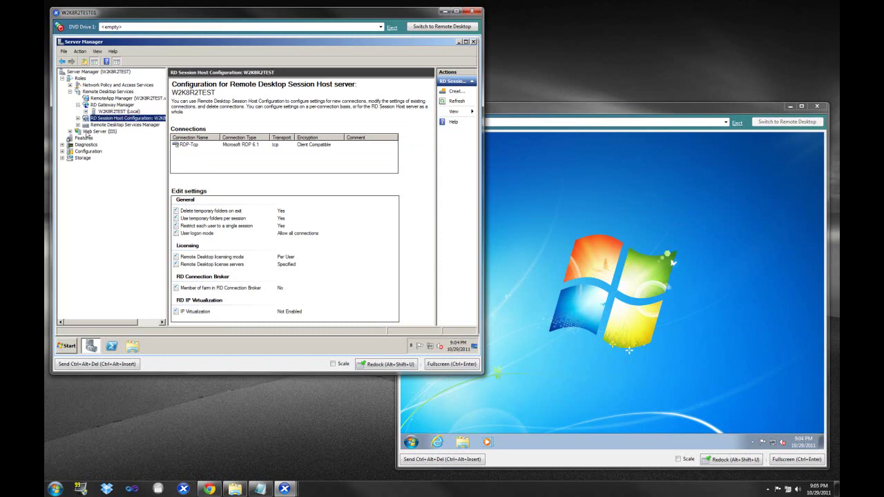
left_click(78, 106)
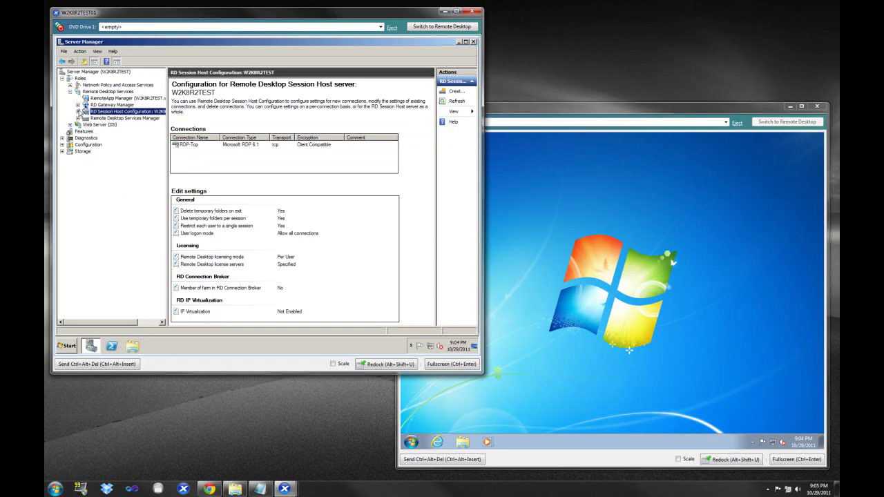
left_click(78, 112)
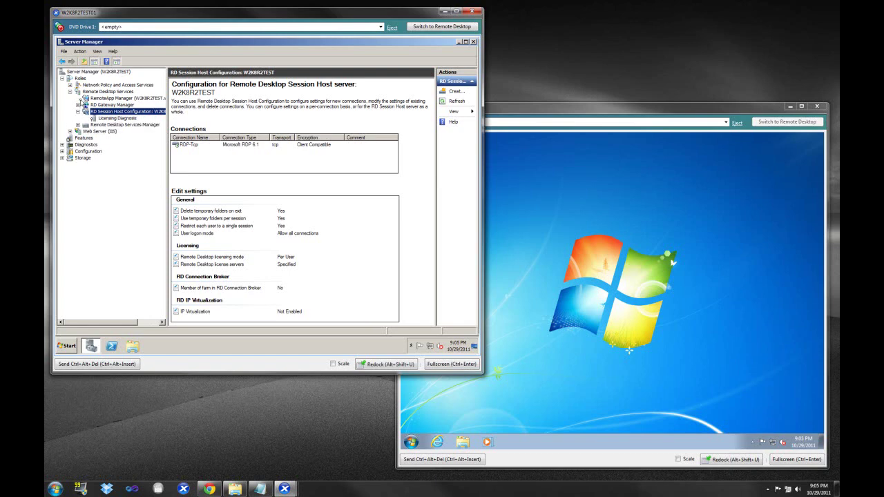
left_click(85, 99)
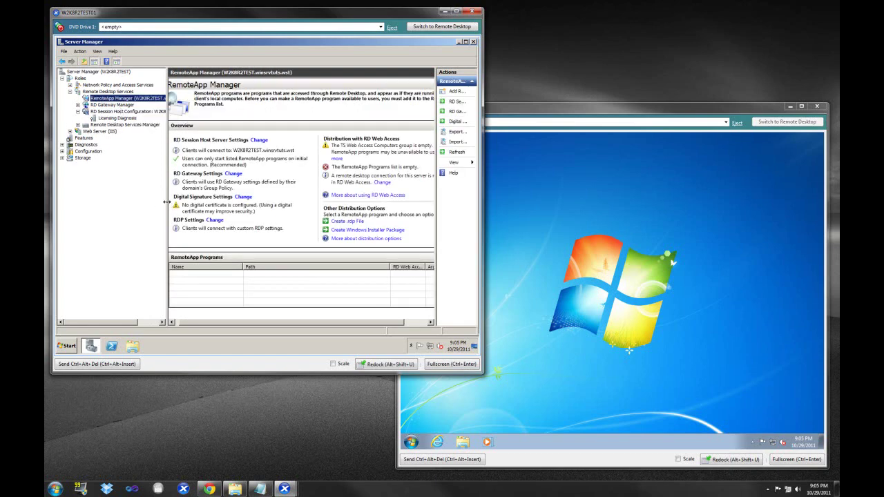
- Resize the RemoteApp Manager overview, actions and tree panes, switching briefly between the VM windows
left_click_drag(167, 201, 133, 202)
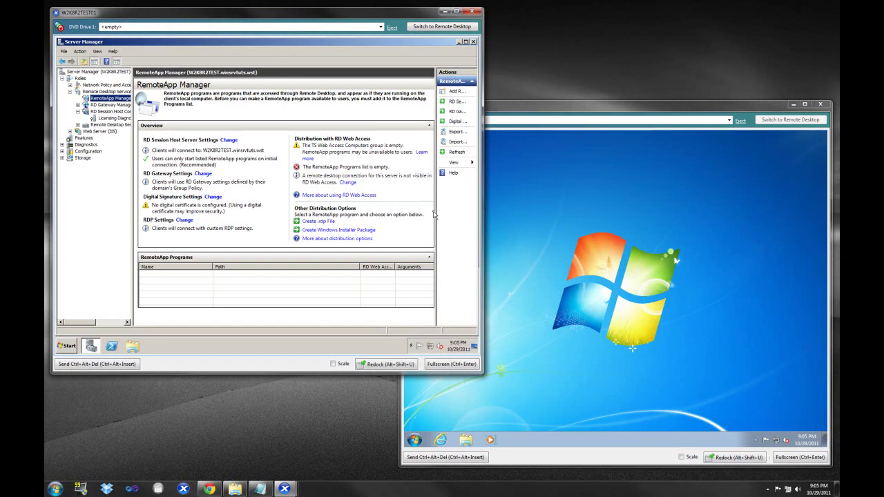
left_click_drag(436, 211, 404, 210)
left_click(571, 109)
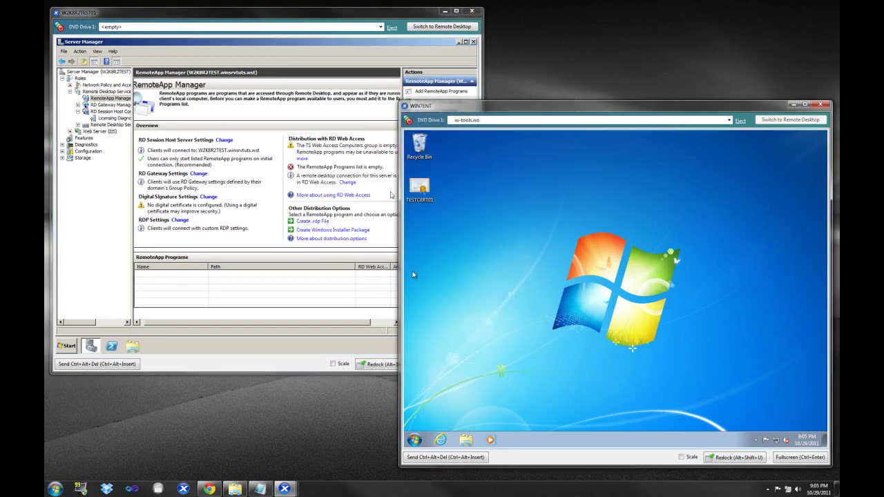
left_click(245, 276)
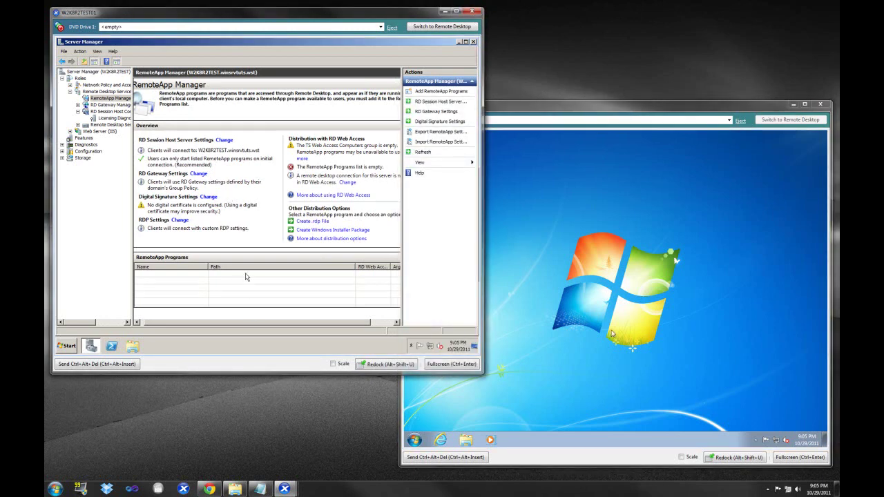
left_click(553, 105)
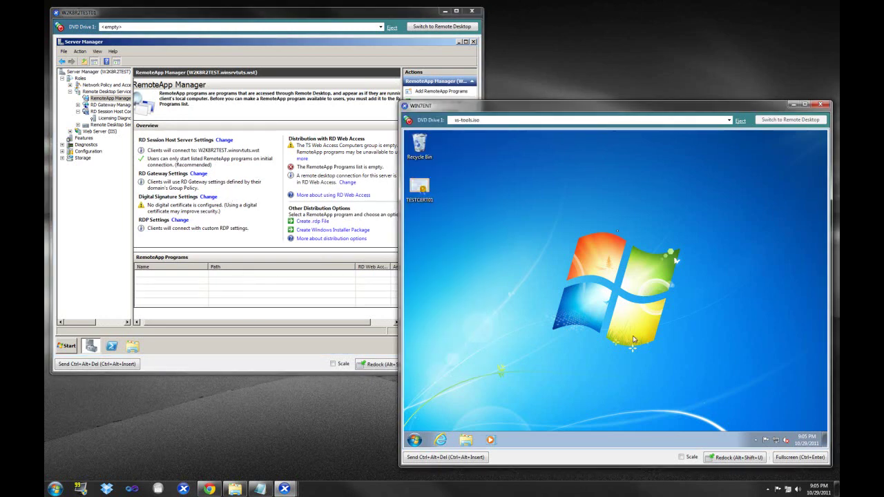
left_click(395, 223)
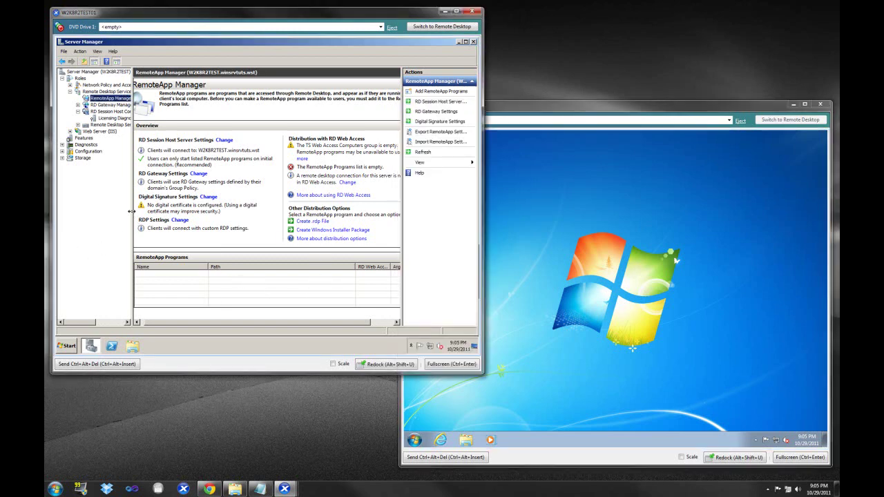
left_click_drag(131, 212, 156, 211)
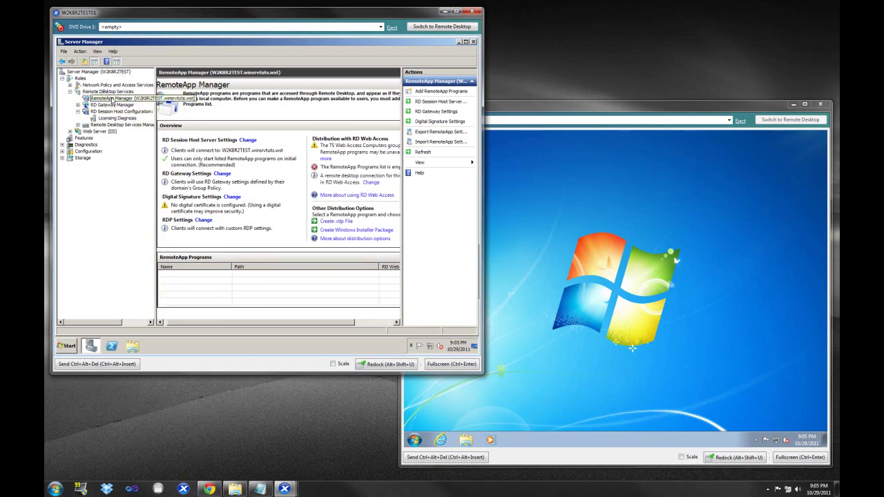
- Check the RDS summary and the empty RemoteApp Programs list, then bring the Windows 7 client forward
left_click(105, 92)
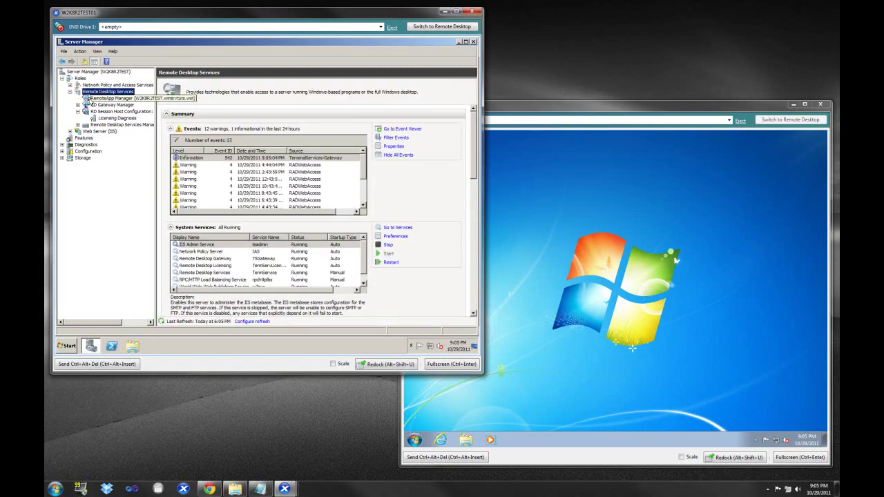
left_click(97, 98)
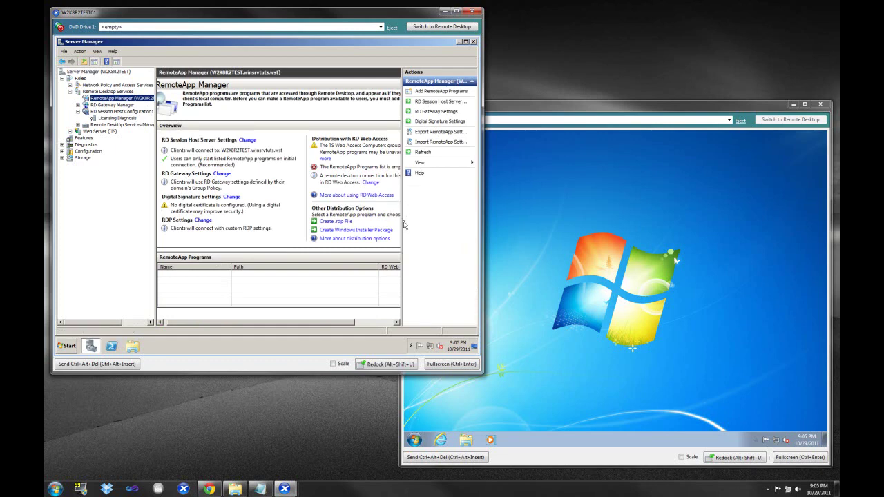
left_click_drag(401, 223, 427, 223)
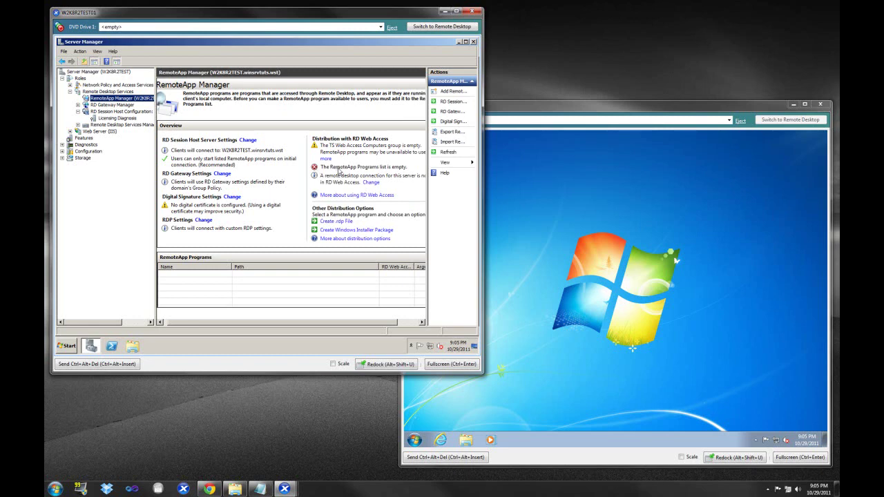
left_click(191, 280)
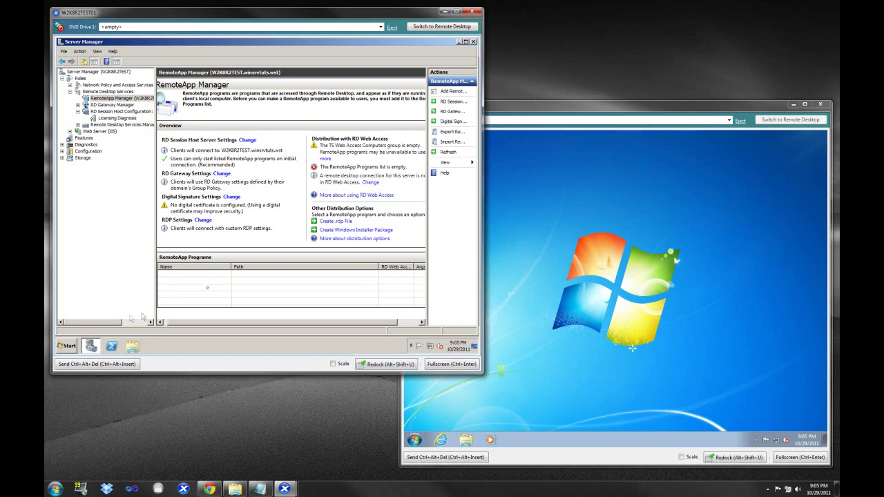
left_click(650, 309)
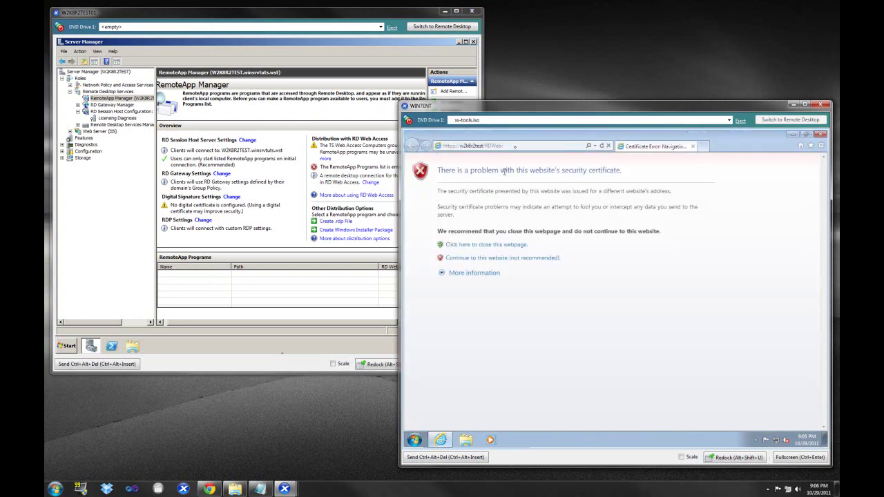
- Continue past the certificate warning, sign in to RD Web Access, and open the Remote Desktop page
left_click(503, 260)
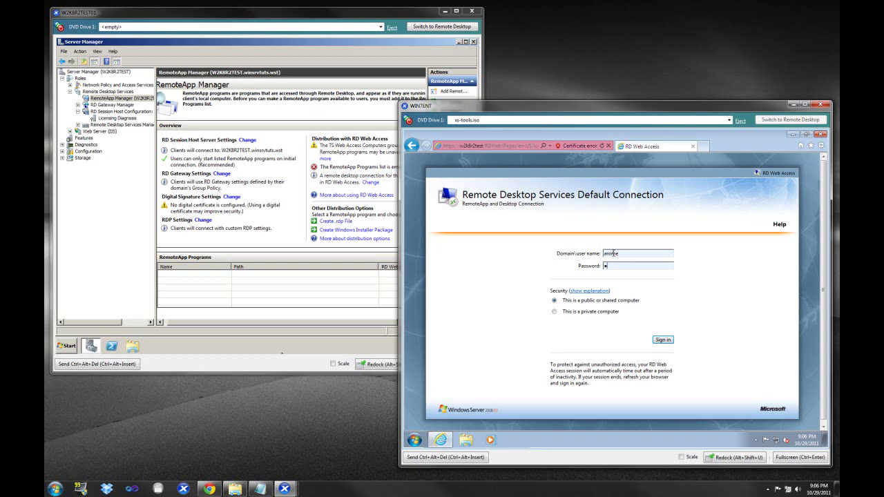
key("Return")
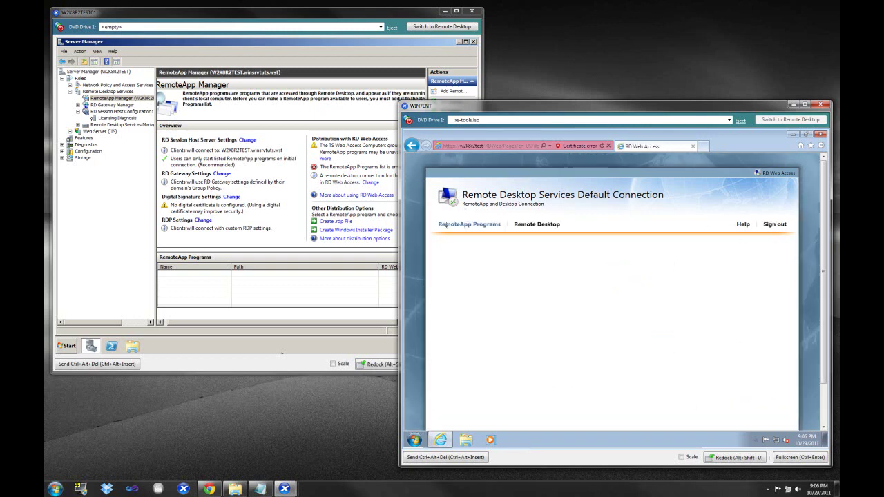
left_click(537, 224)
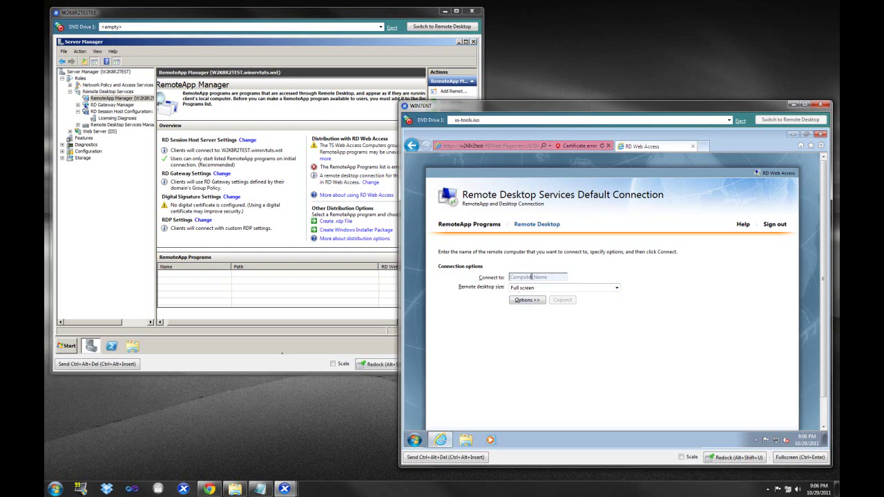
- Connect to computer w2k8r2test past the publisher warning and enter the password to open the session
left_click_drag(551, 277, 489, 290)
type("w2k8r2")
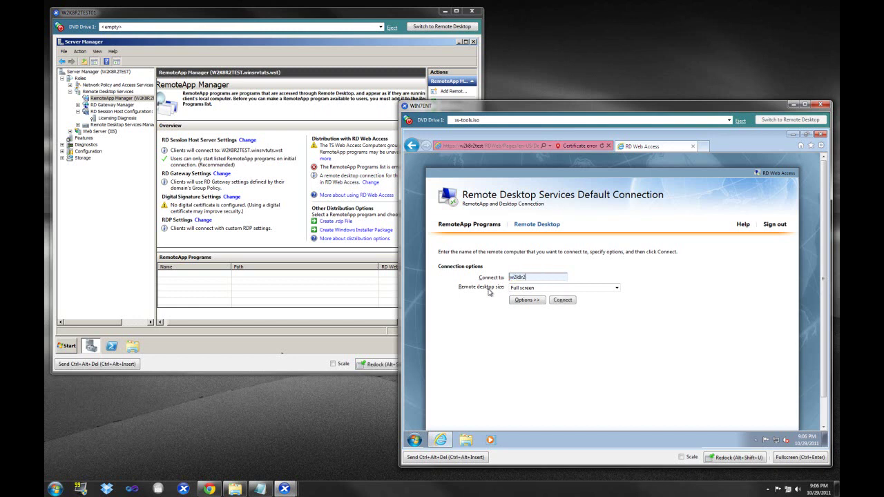
type("test")
key("Return")
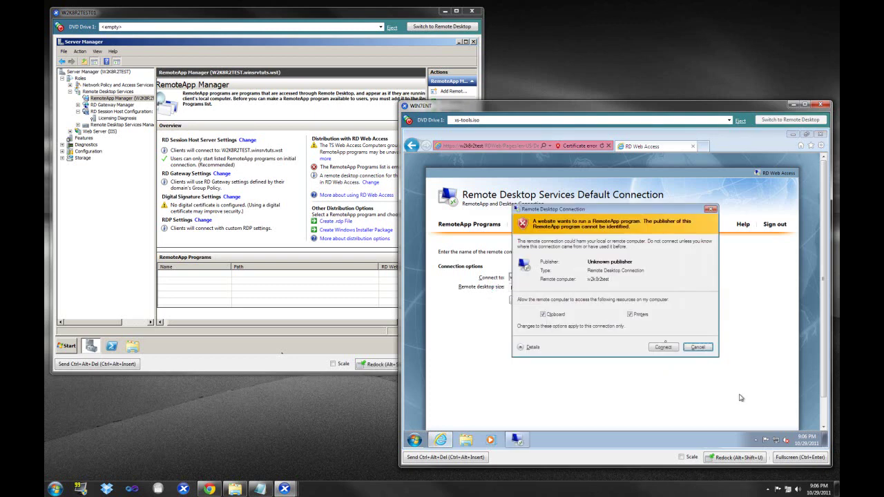
left_click(663, 348)
left_click(609, 275)
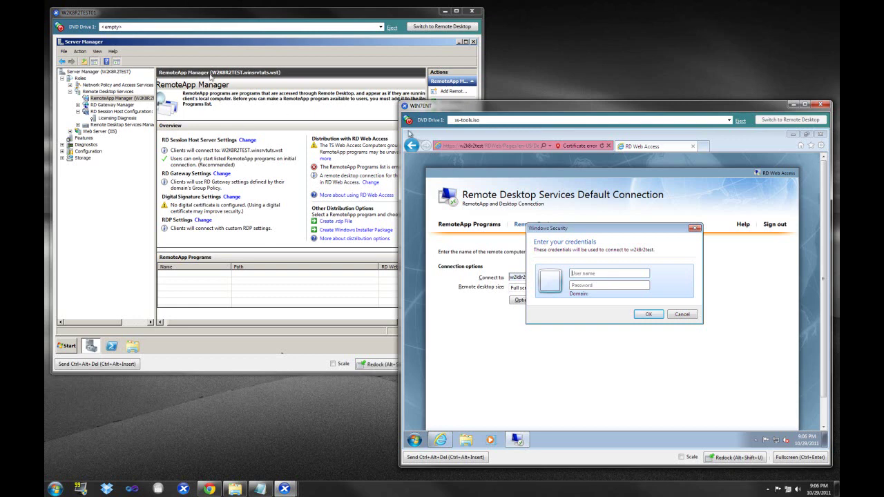
left_click(476, 83)
left_click(629, 274)
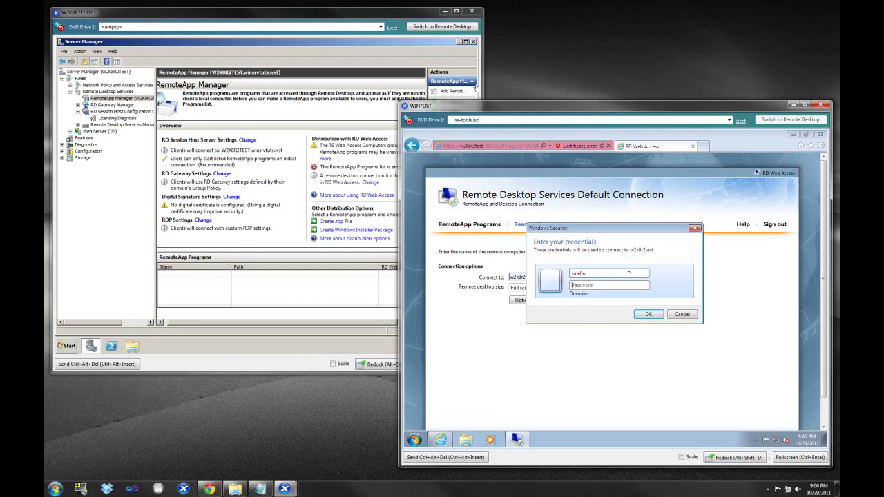
type("P")
key("Return")
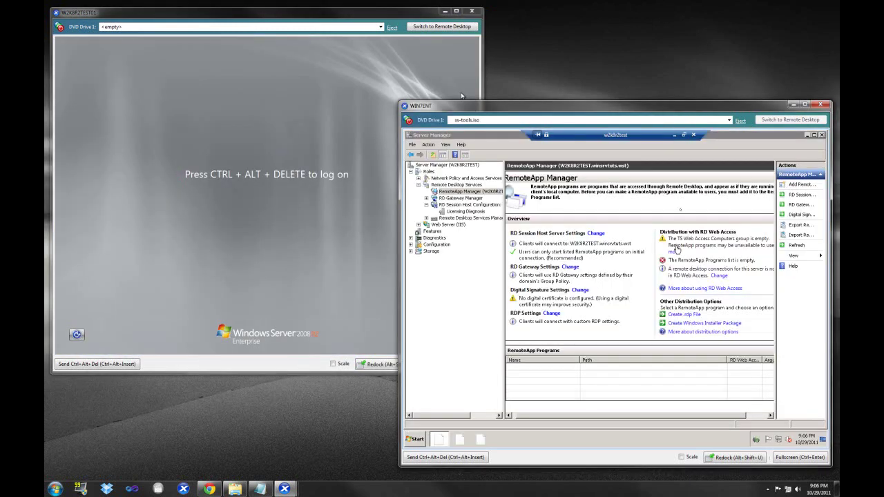
- Disconnect the remote session and log back on at the W2K8R2TEST01 server console
left_click(695, 135)
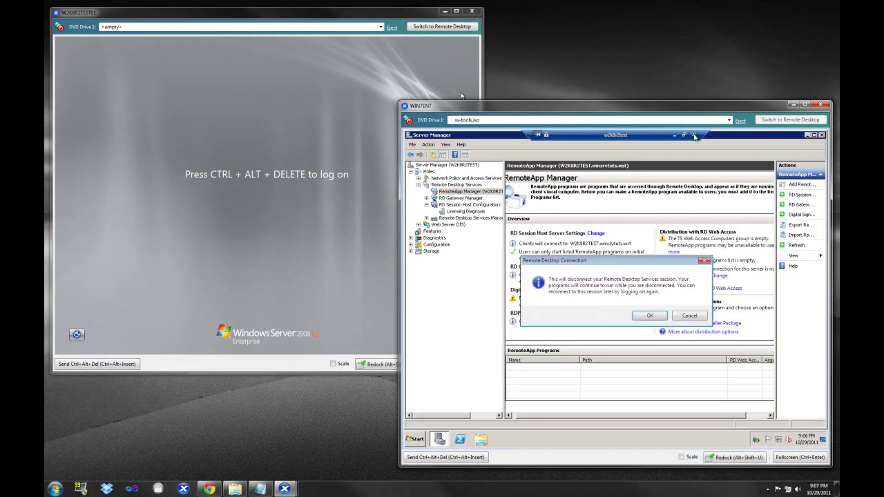
left_click(641, 317)
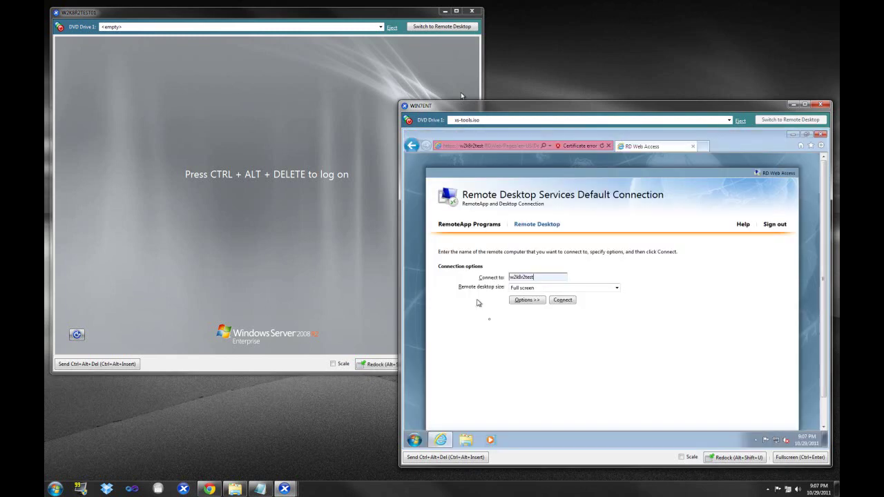
left_click(172, 223)
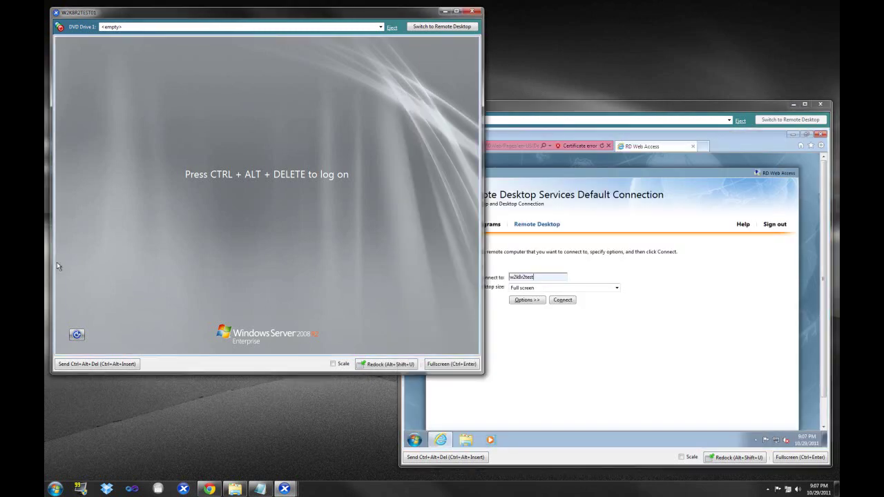
left_click(122, 364)
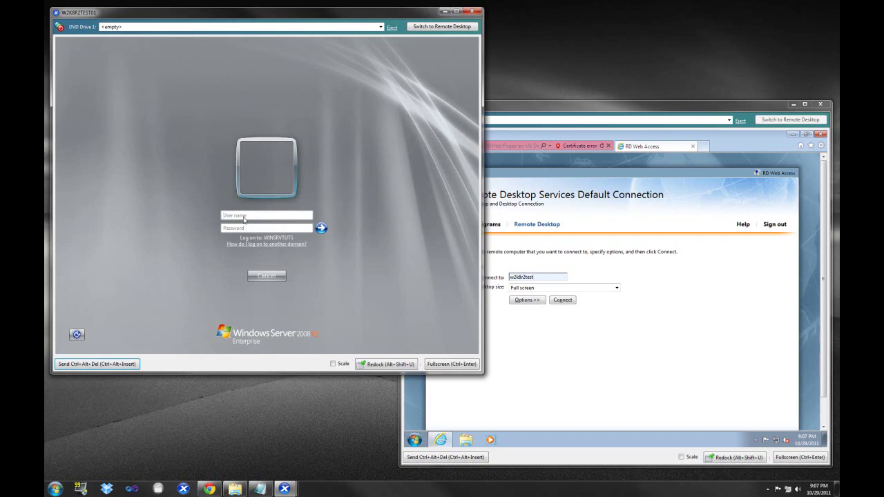
left_click(244, 217)
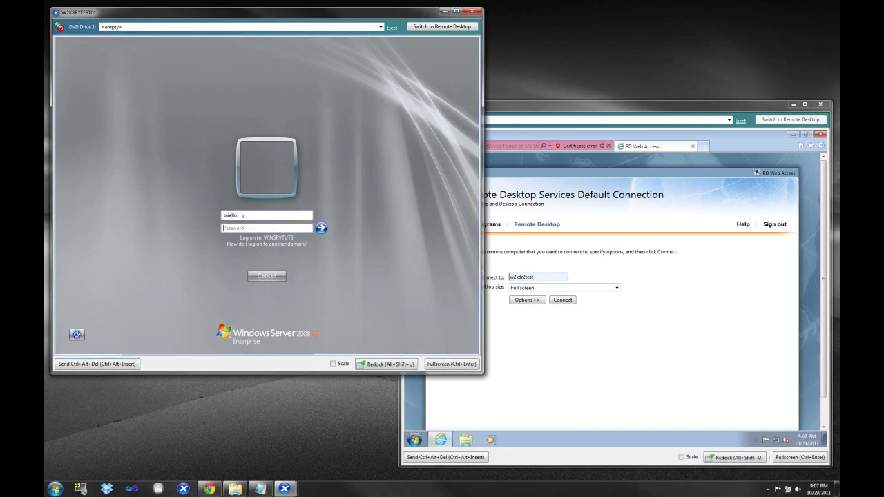
type("**********")
key("Return")
- Open the RD Web Access RemoteApp Programs page, which lists no programs yet
left_click(582, 288)
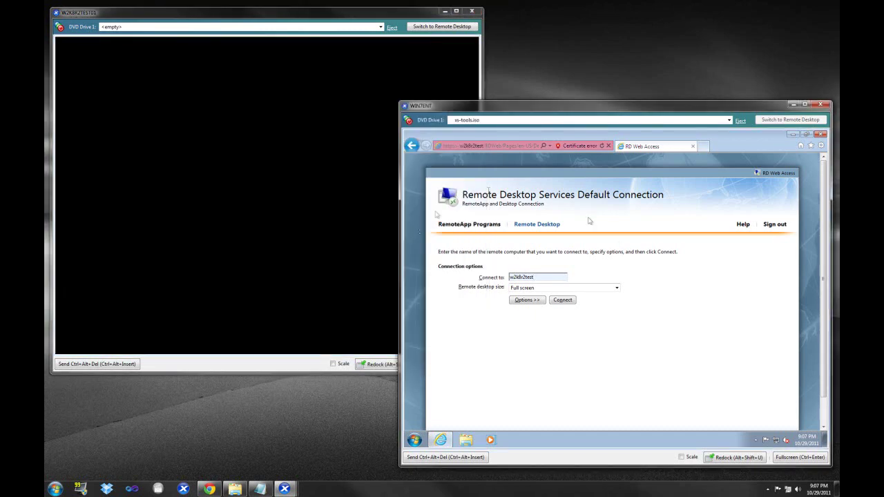
left_click(469, 225)
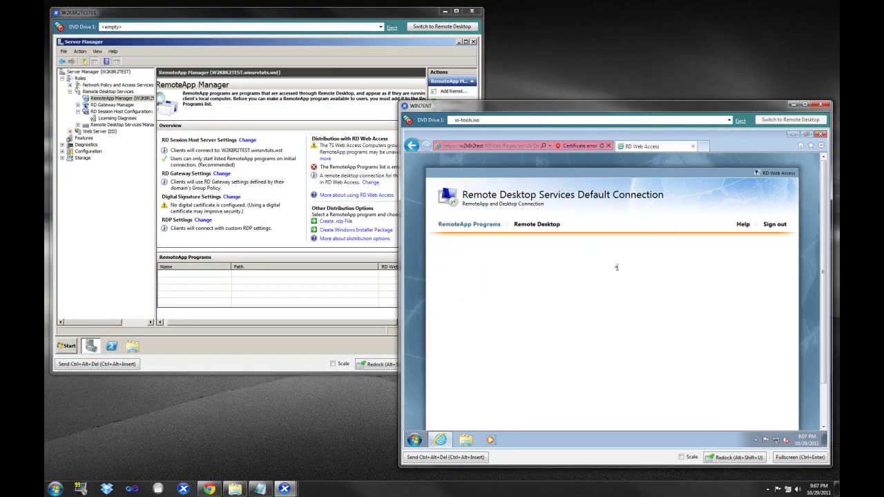
left_click(235, 282)
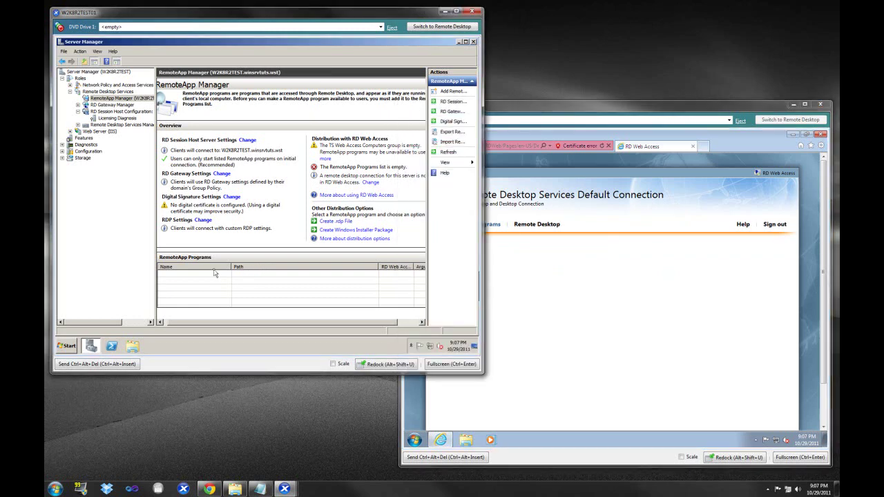
left_click(615, 257)
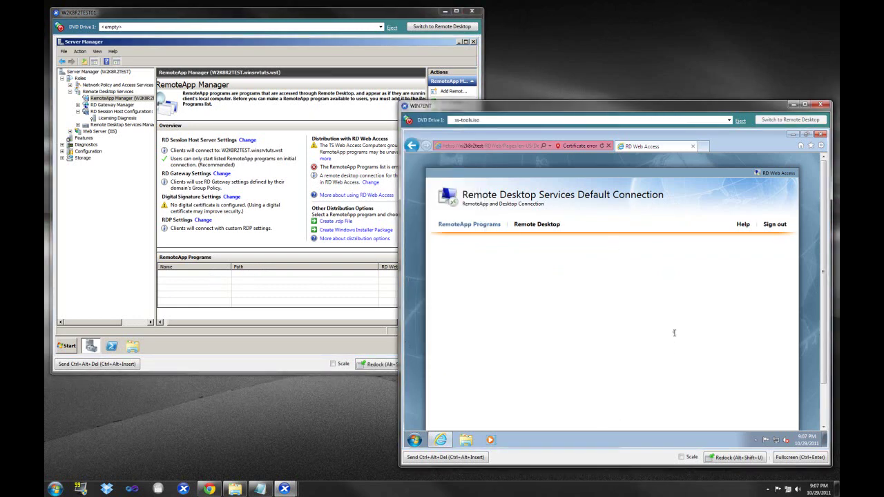
- Start the Add RemoteApp Programs wizard from the RemoteApp Programs list's context menu
left_click(196, 277)
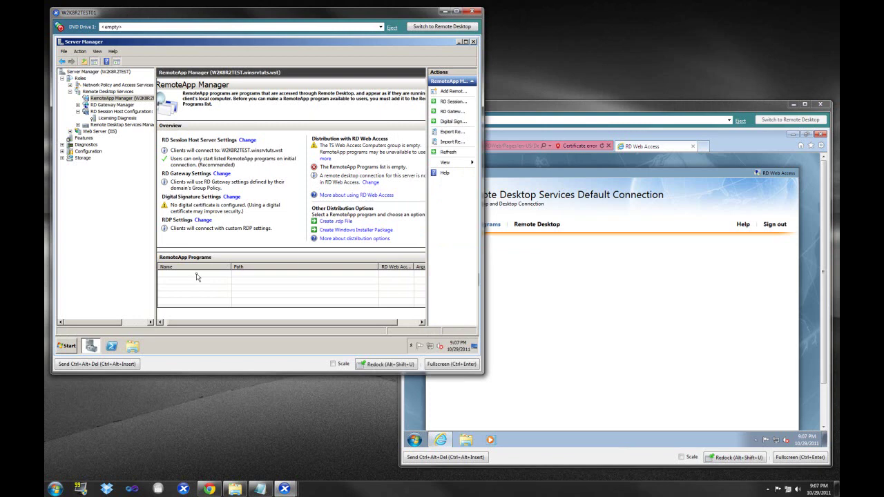
right_click(196, 277)
left_click(252, 301)
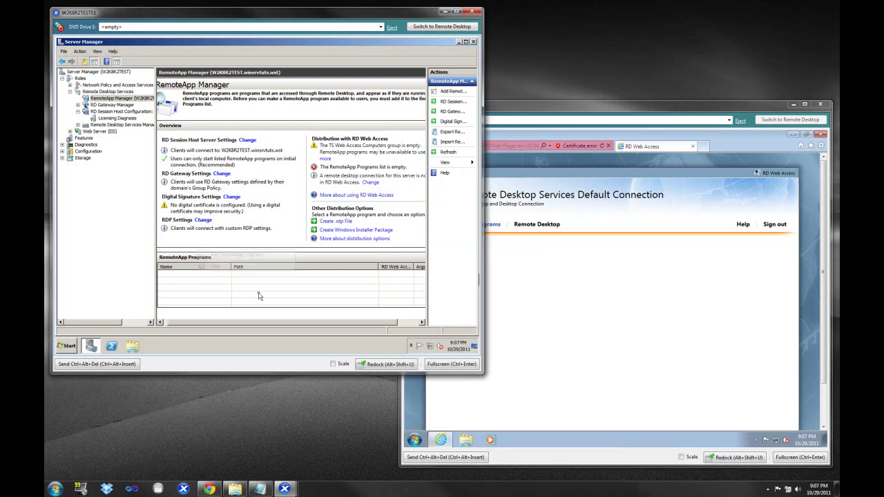
right_click(192, 282)
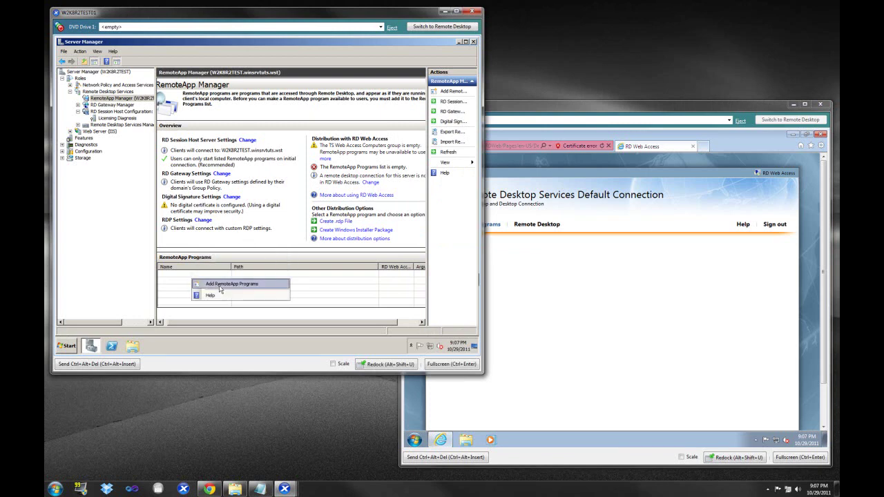
left_click(217, 286)
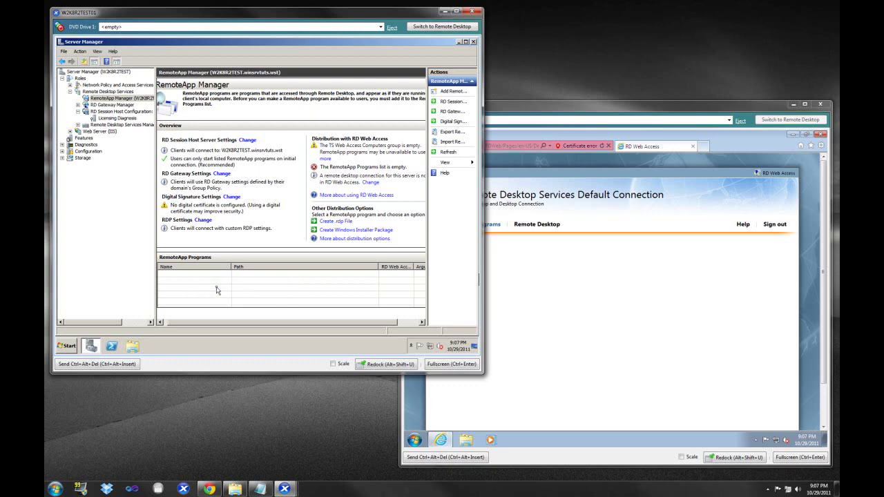
left_click(312, 273)
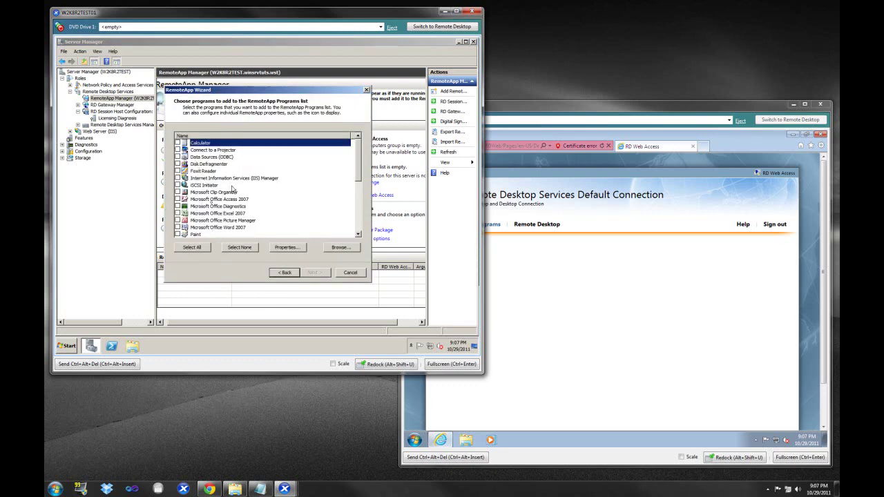
- Tick Access 2007, Excel 2007, Picture Manager, Word 2007 and Foxit Reader for publishing
left_click(207, 200)
left_click(178, 199)
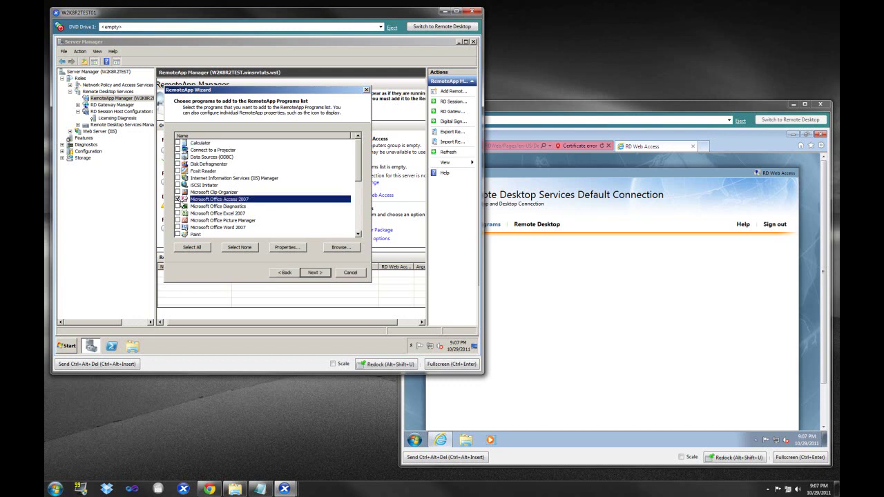
left_click(179, 213)
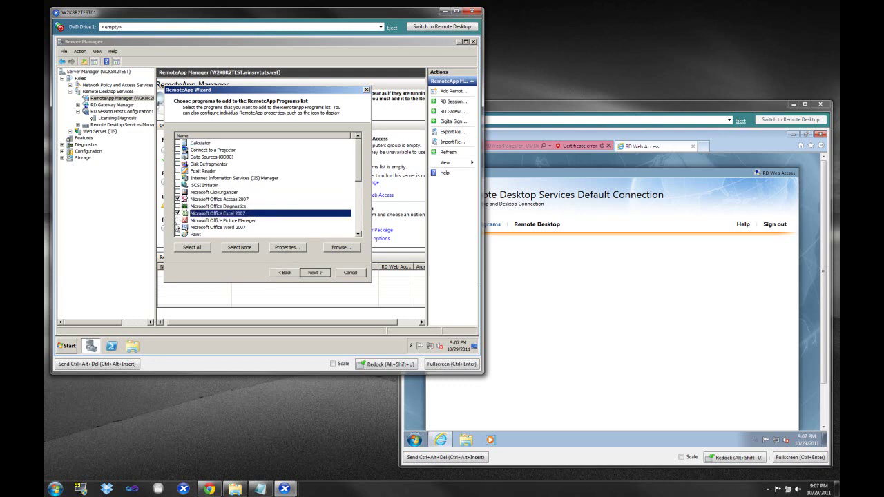
left_click(178, 220)
left_click(178, 228)
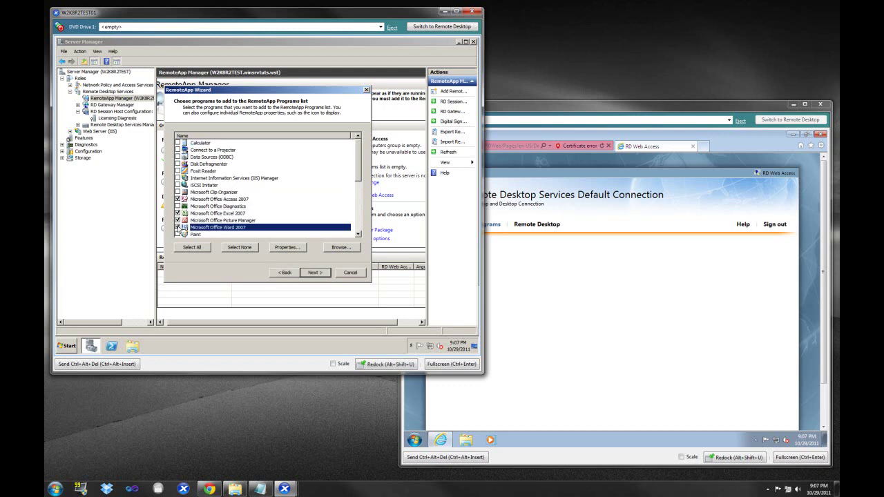
left_click(178, 171)
left_click(313, 272)
- Finish the wizard and refresh RD Web Access (F5) to list the five published programs
left_click(312, 272)
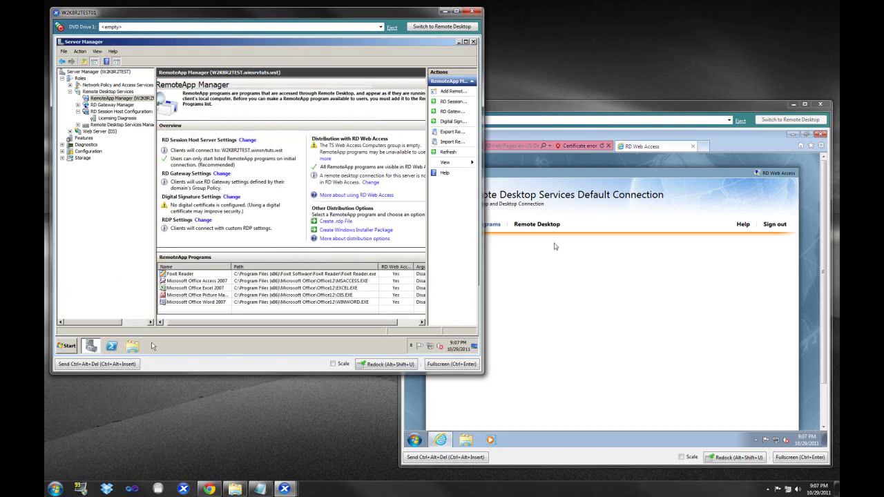
left_click(567, 287)
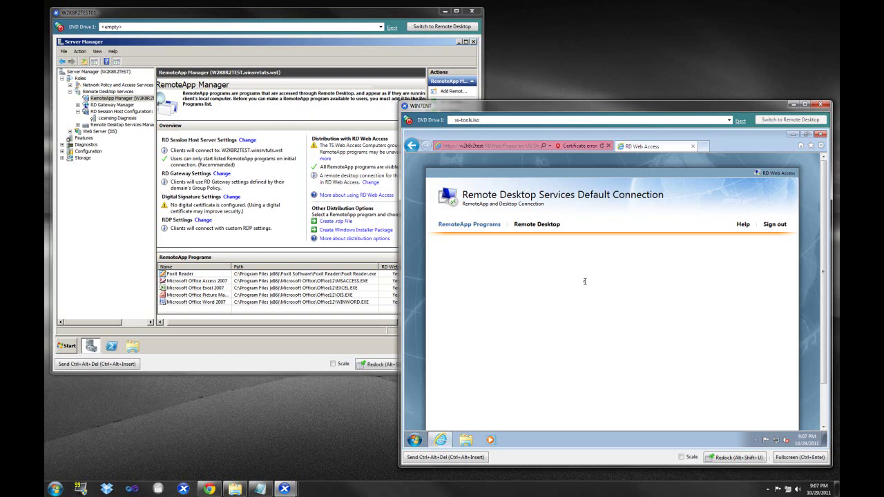
key("F5")
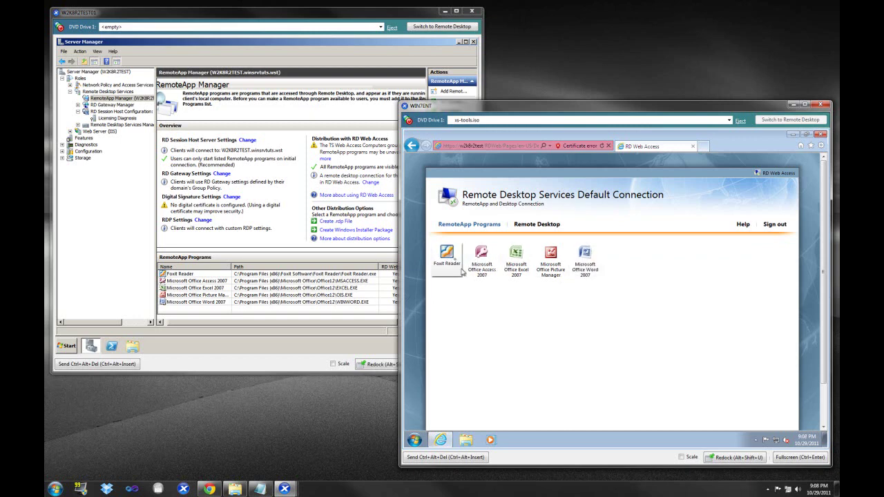
- Launch Word 2007 as a RemoteApp with the server credentials and dismiss the resulting error
left_click(585, 260)
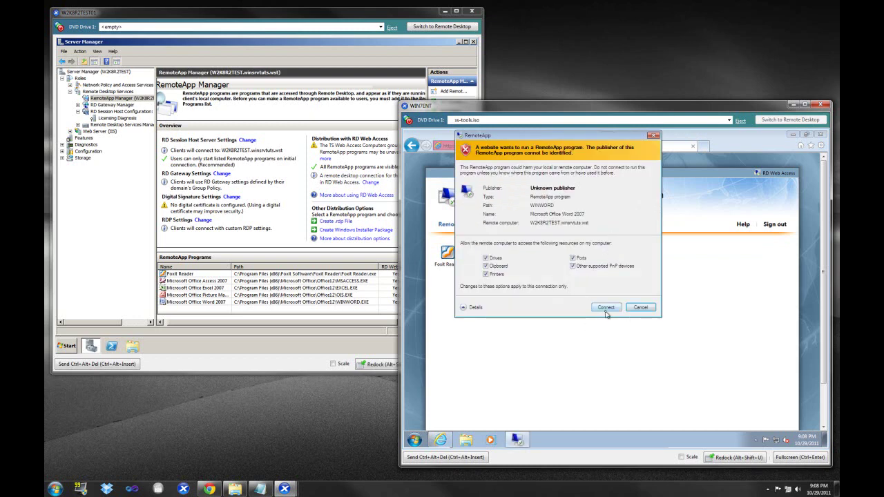
left_click(605, 309)
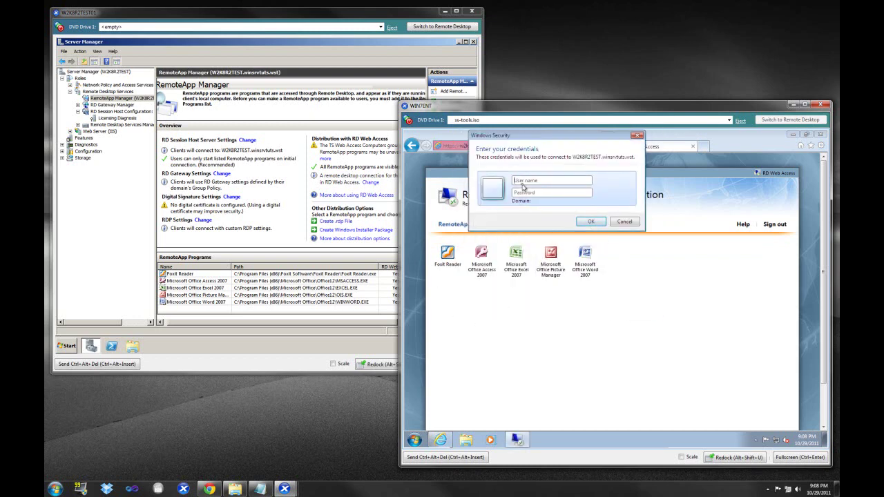
left_click(530, 182)
key("Tab")
type("••••••")
key("Return")
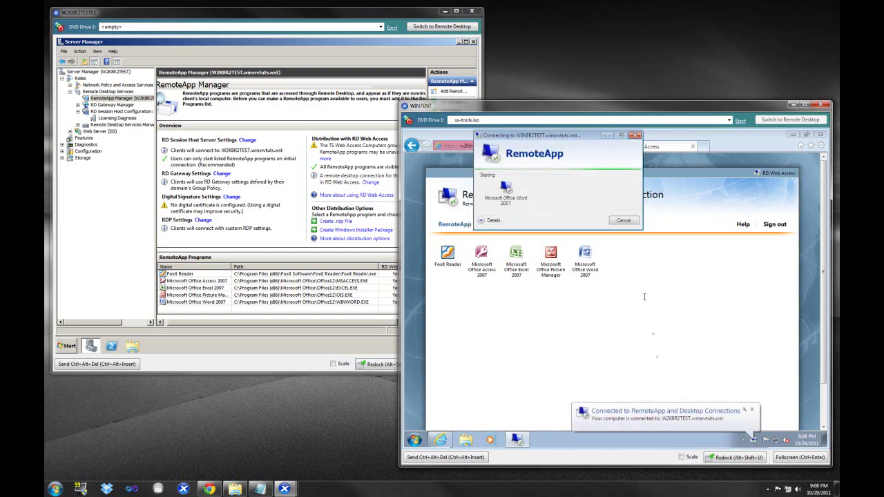
left_click(753, 411)
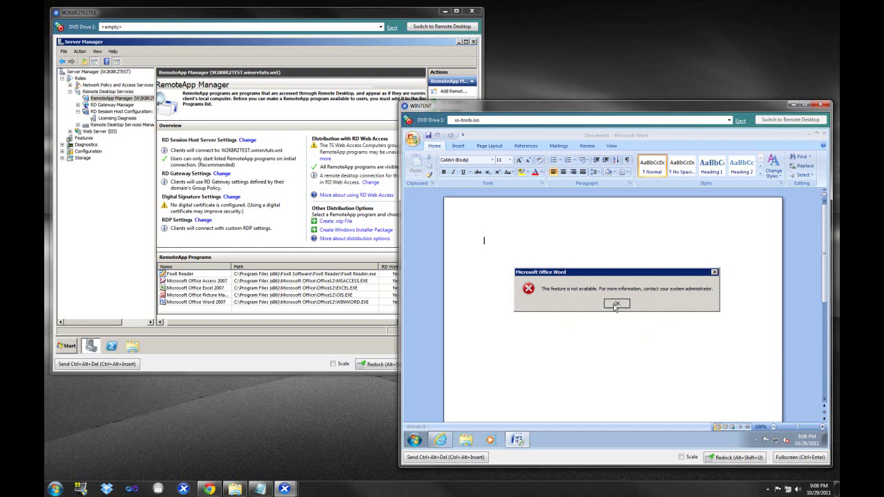
left_click(616, 305)
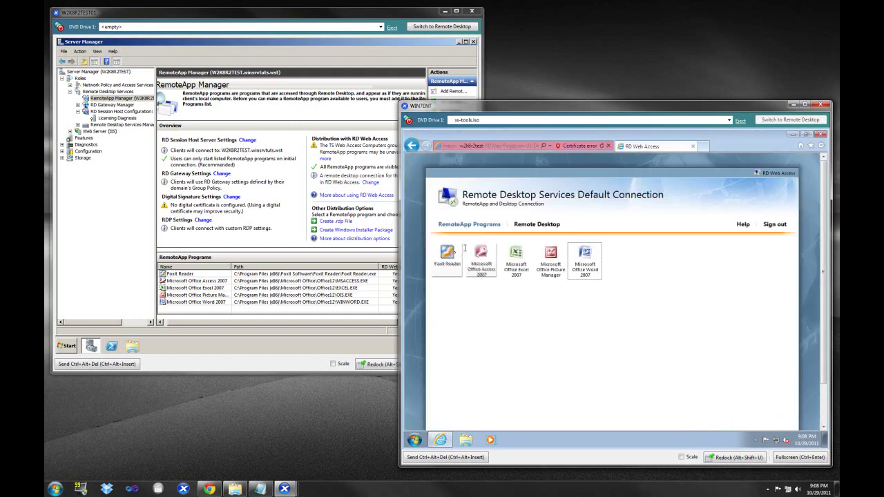
- Launch Foxit Reader as a RemoteApp and close it again
left_click(454, 254)
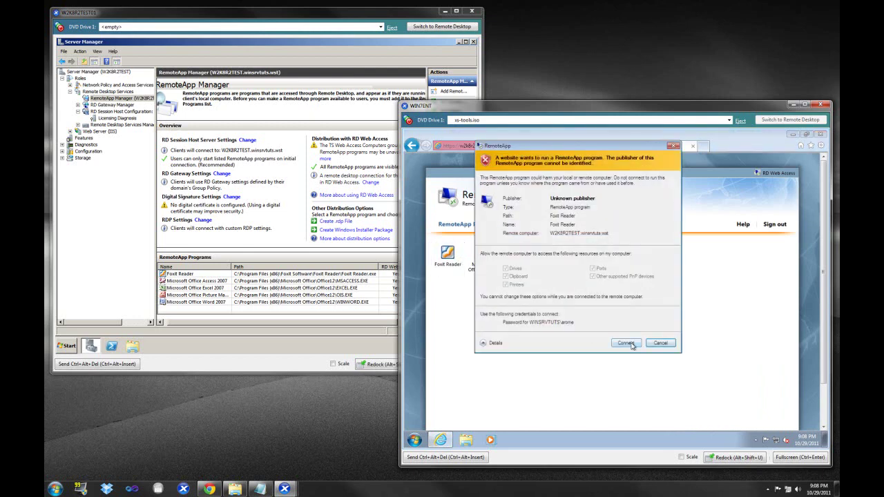
left_click(630, 344)
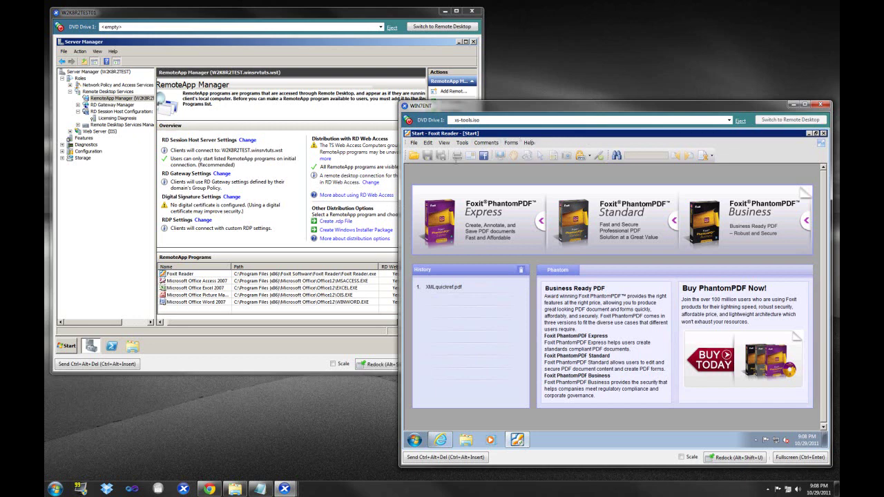
left_click(823, 134)
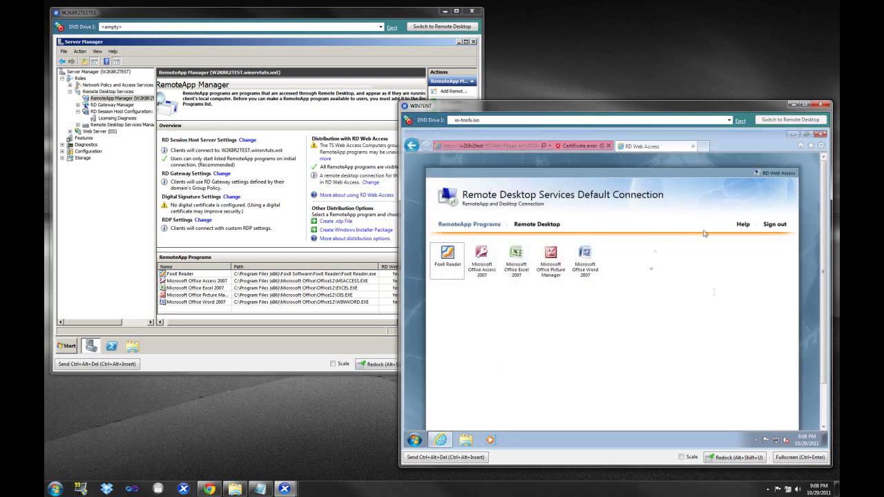
- Close the RD Web Access browser and select Foxit Reader and Office entries in the RemoteApp list
left_click(822, 135)
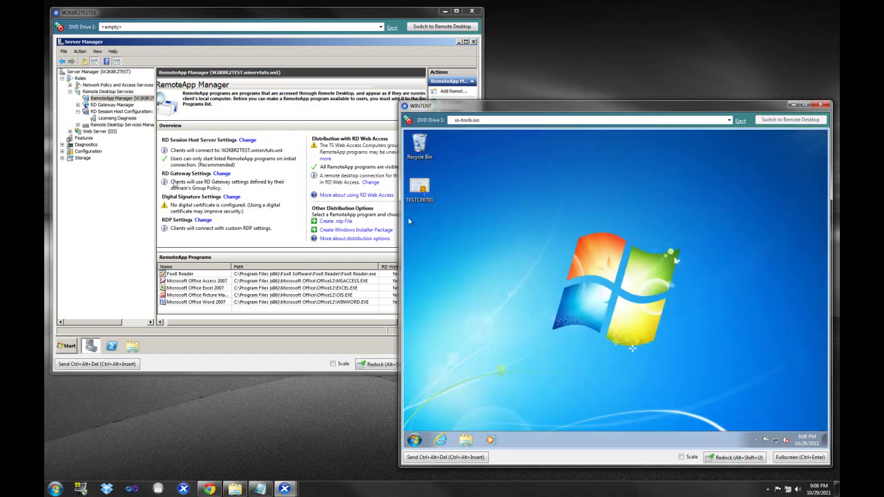
left_click(118, 261)
left_click(181, 282)
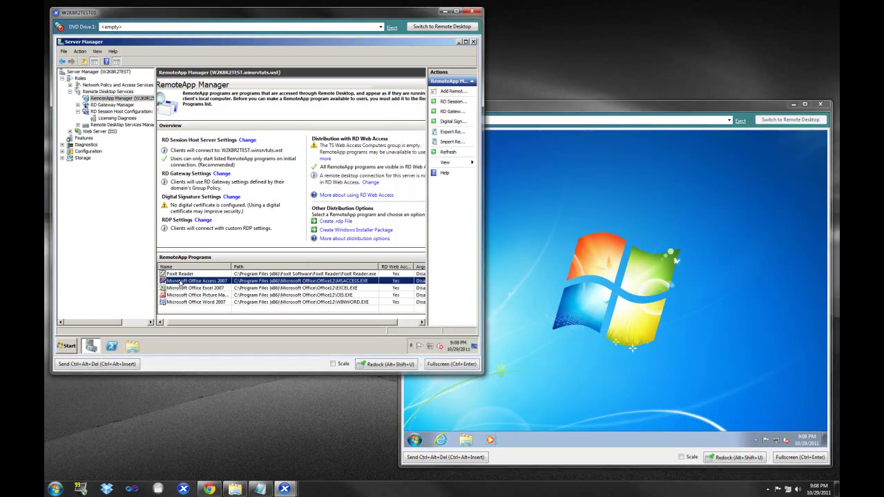
left_click(188, 289)
left_click(195, 295)
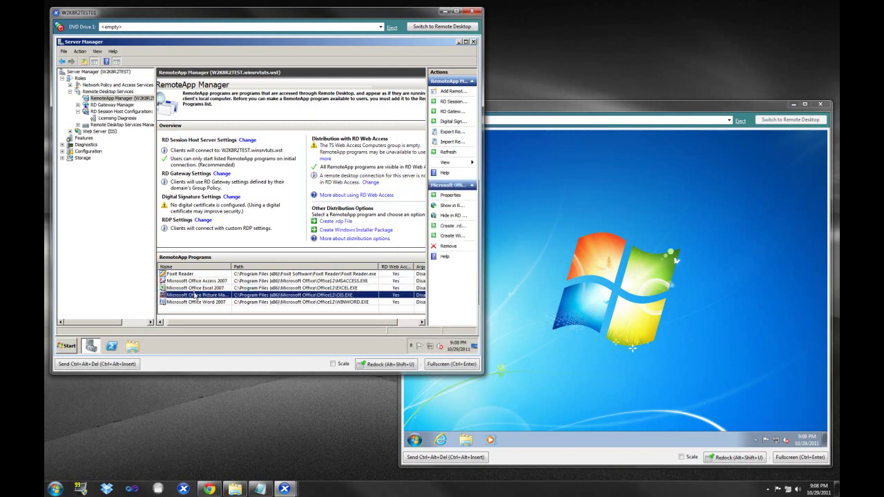
left_click(191, 276)
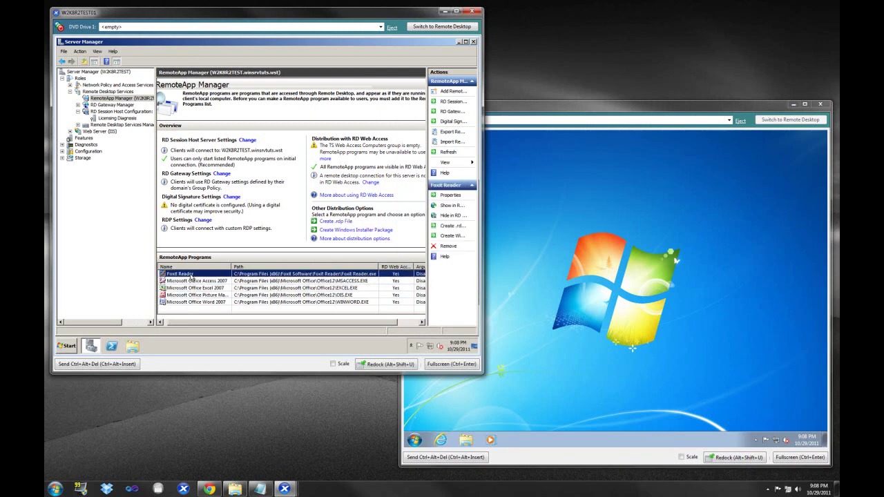
- Start the Add RemoteApp Programs wizard, then cancel it without adding anything
right_click(195, 312)
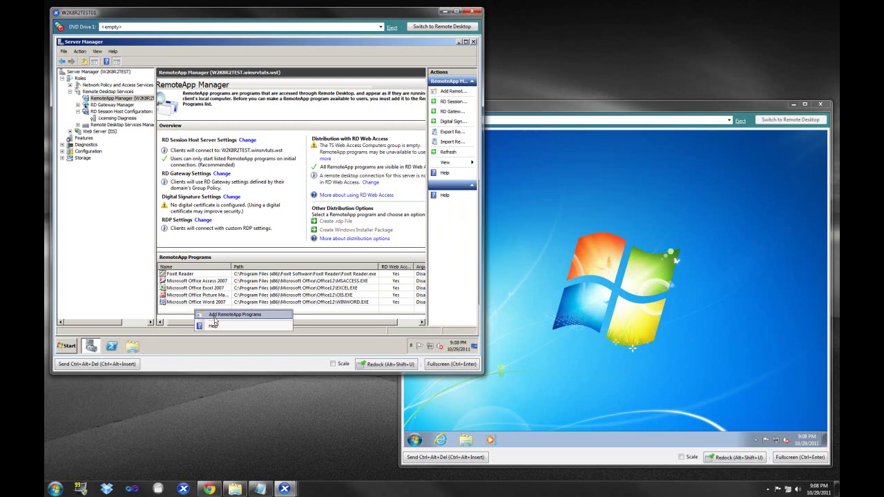
left_click(213, 317)
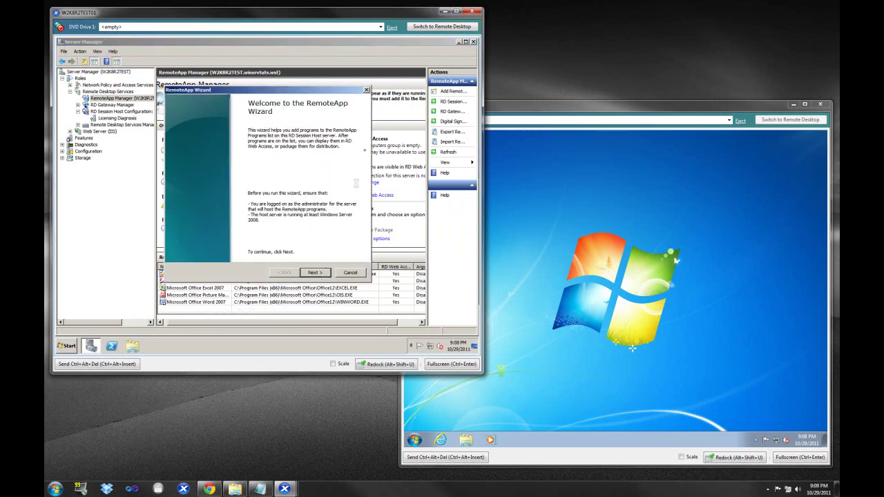
left_click(322, 272)
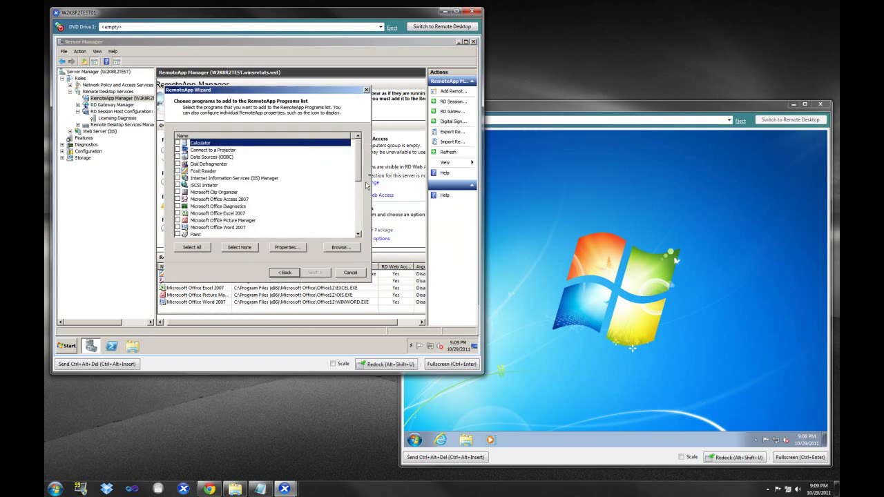
left_click_drag(361, 174, 365, 140)
left_click(350, 273)
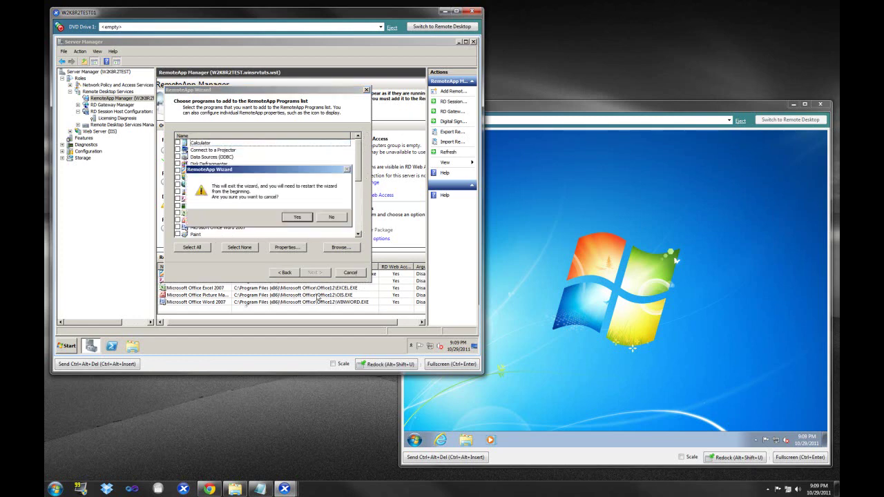
left_click(299, 220)
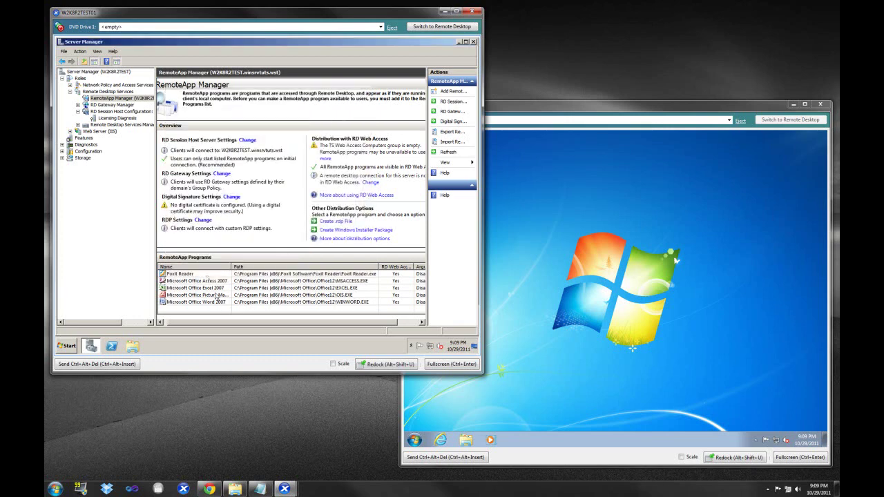
- Select all five programs, dismiss their context menu, and bring the Windows 7 client forward
left_click_drag(217, 310, 207, 273)
right_click(207, 274)
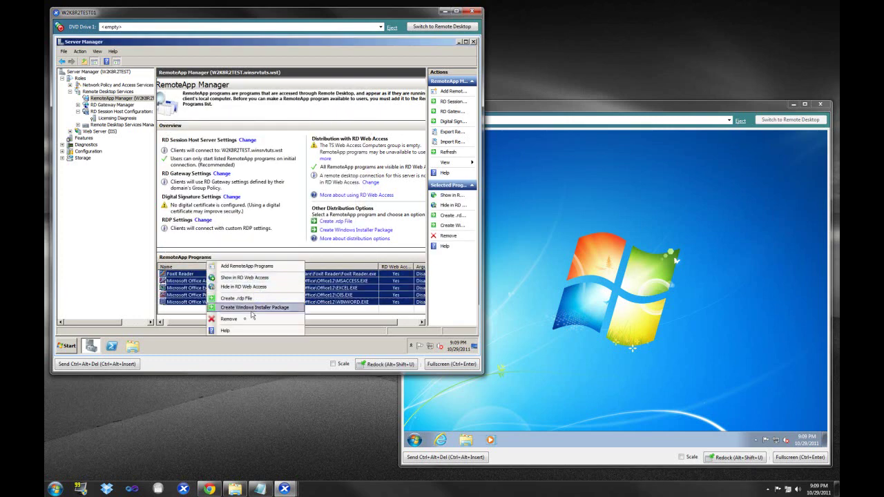
left_click(199, 316)
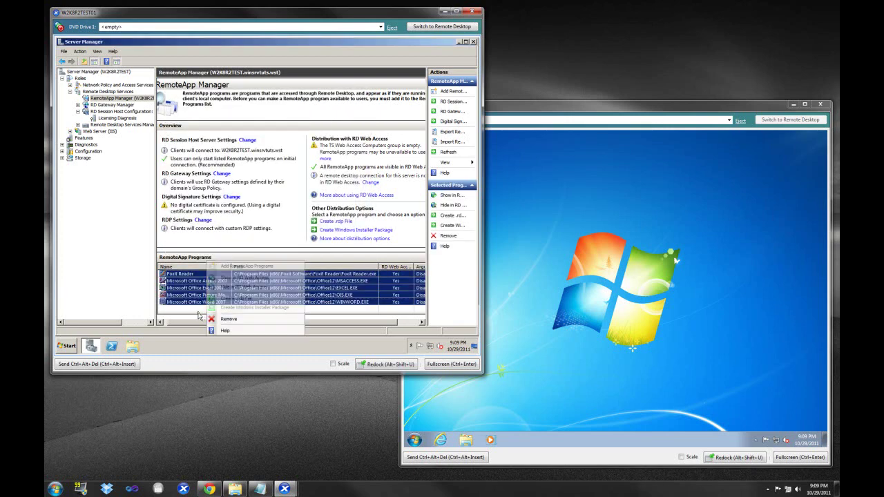
left_click(546, 253)
- Sign in to RD Web Access in Internet Explorer past the certificate warning
left_click(445, 443)
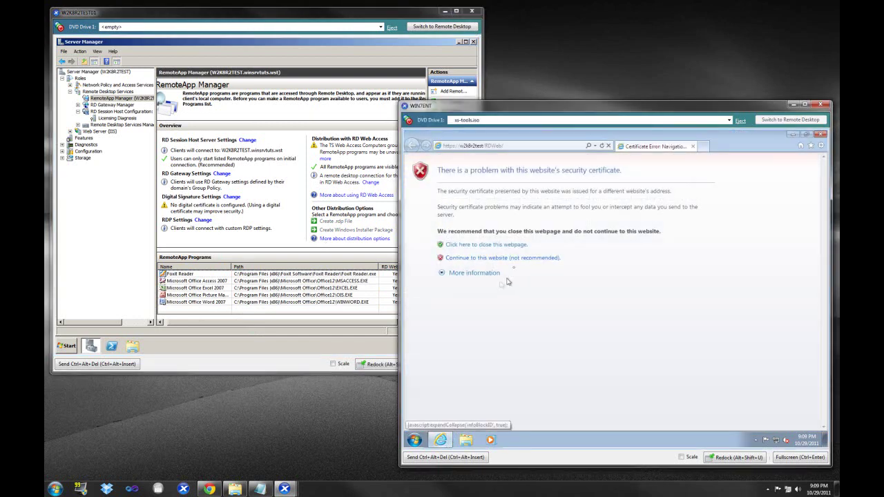
left_click(494, 262)
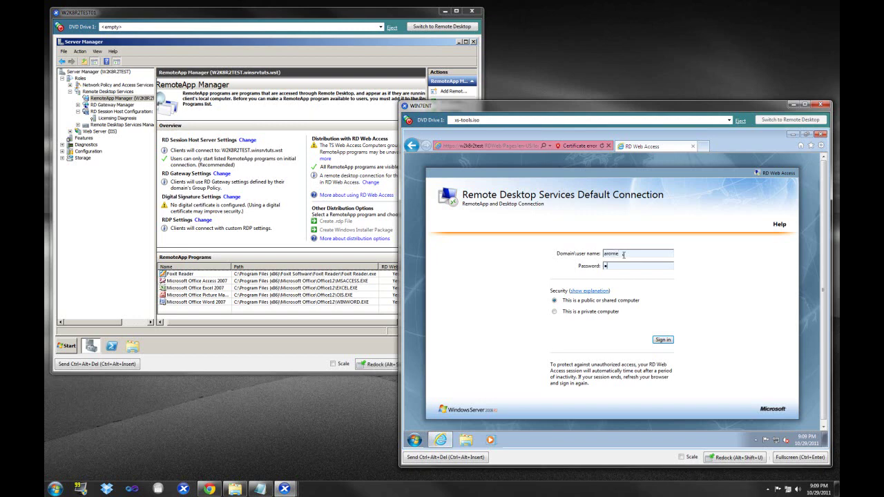
key("Return")
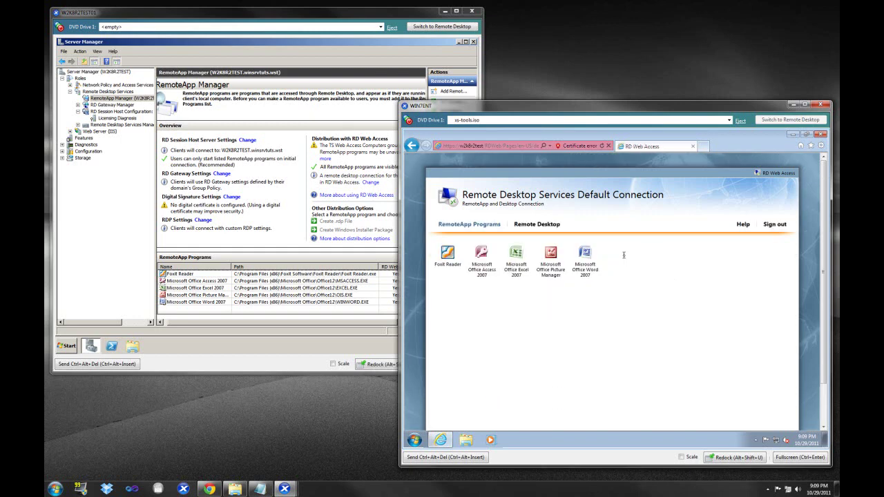
- Launch Foxit Reader as a RemoteApp with the server credentials, close it, and sign out
left_click(447, 255)
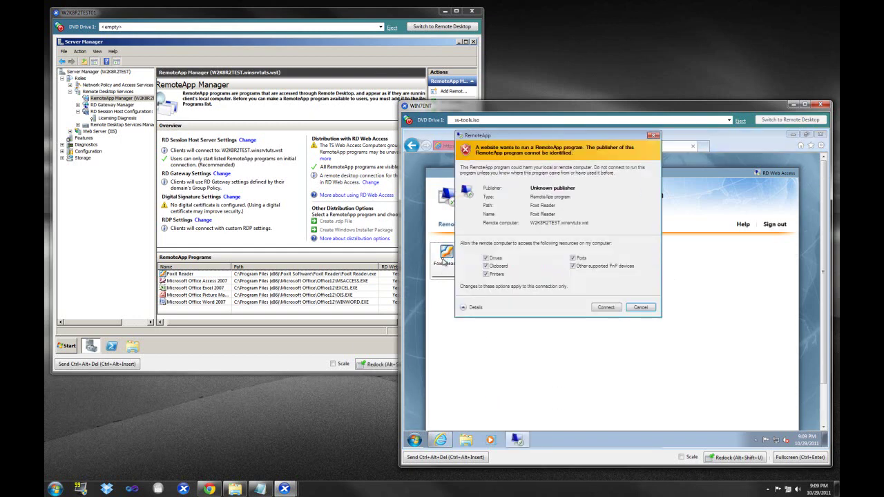
left_click(604, 308)
left_click(551, 183)
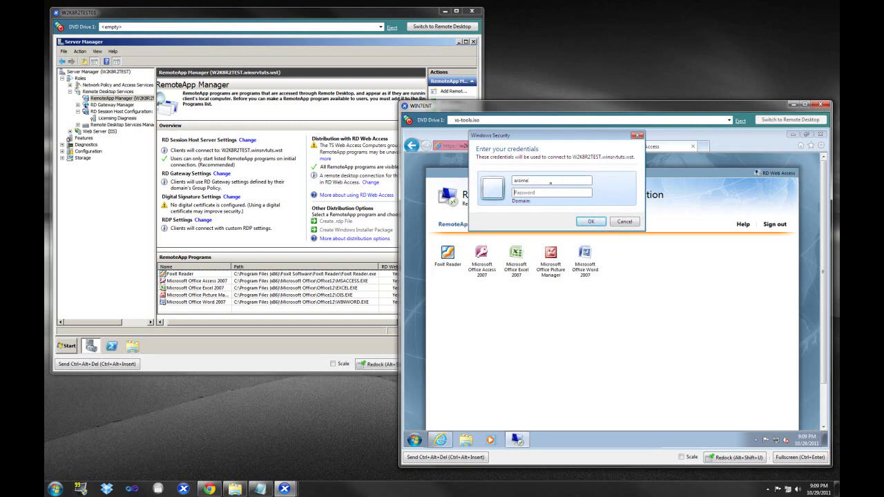
key("Tab")
type("•••••••")
key("Return")
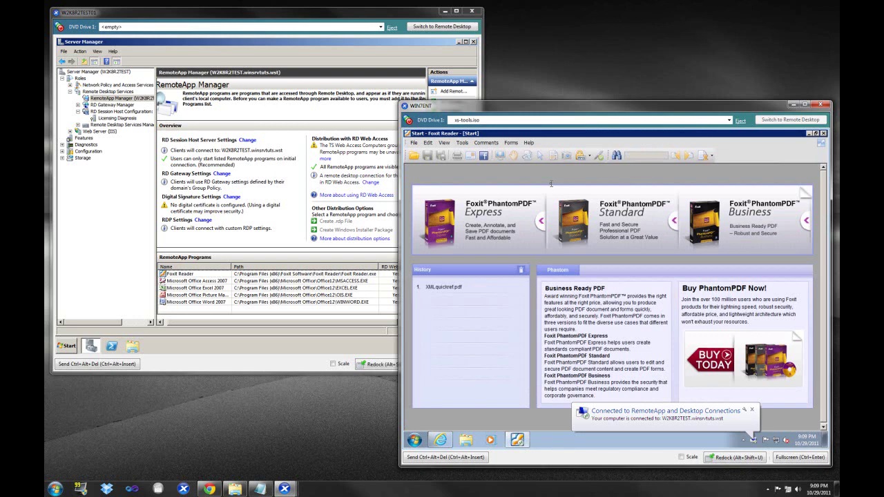
left_click(824, 134)
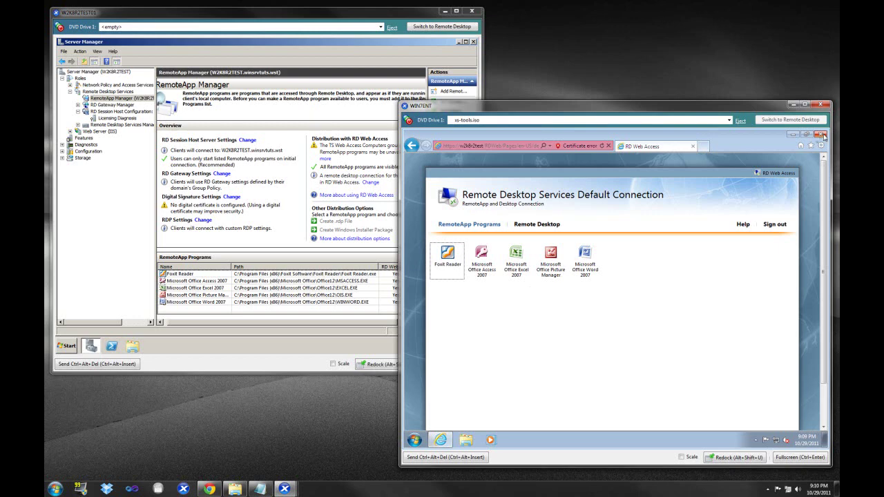
left_click(773, 224)
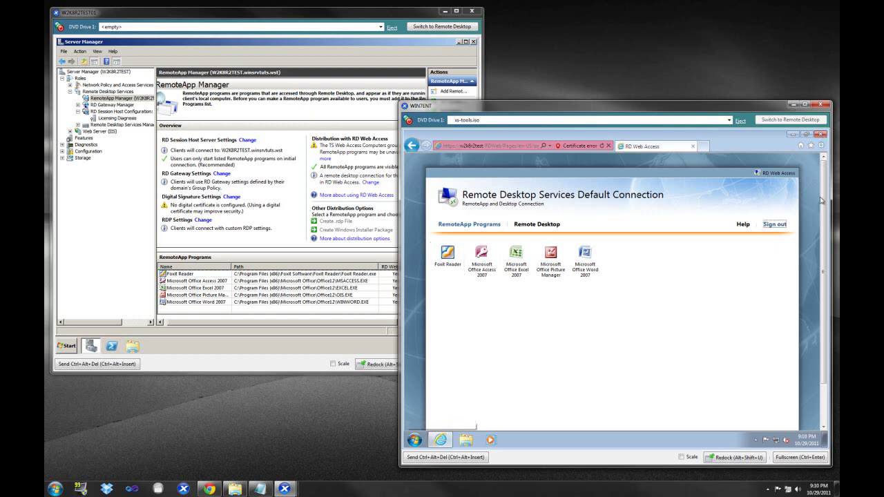
- Close the client browser, then open the digital signature settings and discard changes
left_click(822, 133)
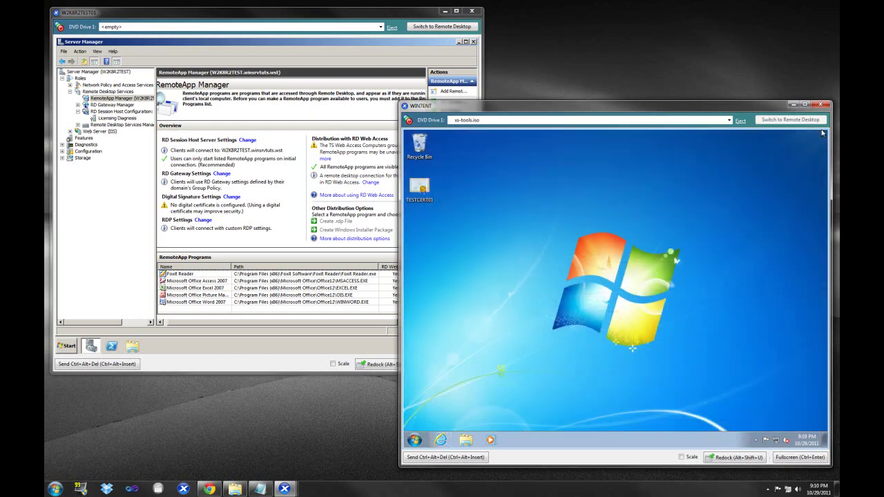
left_click(114, 266)
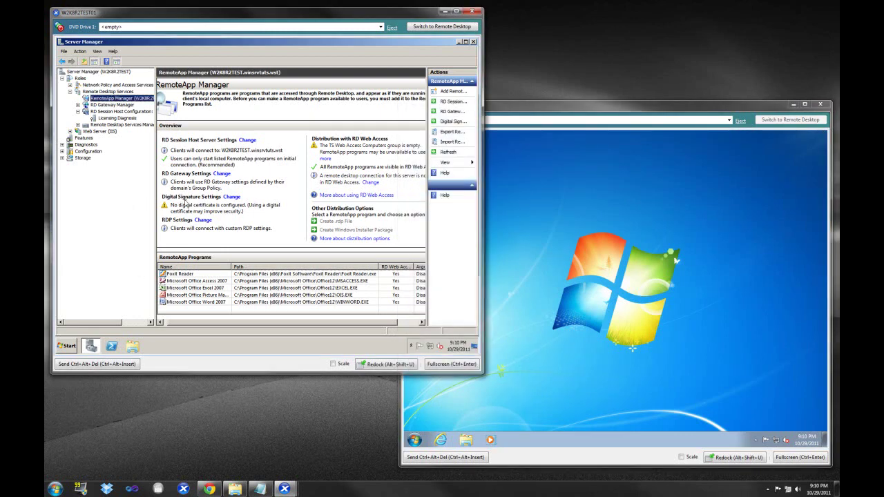
left_click(232, 198)
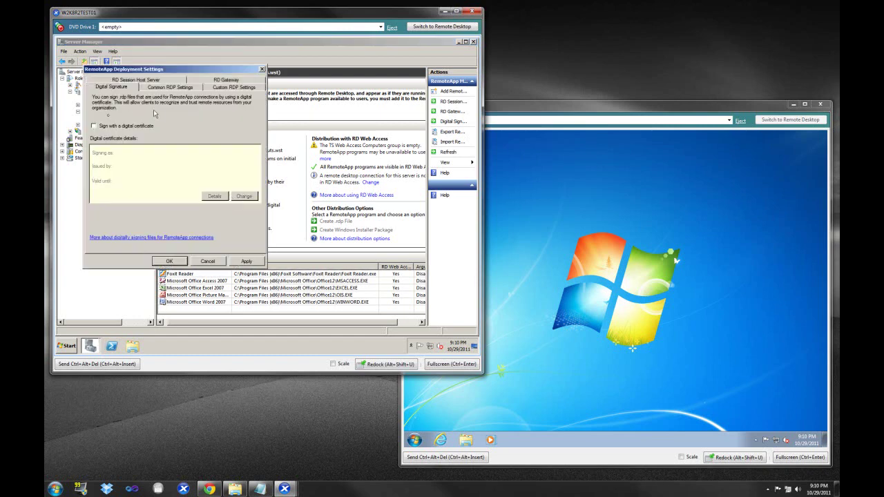
left_click(119, 127)
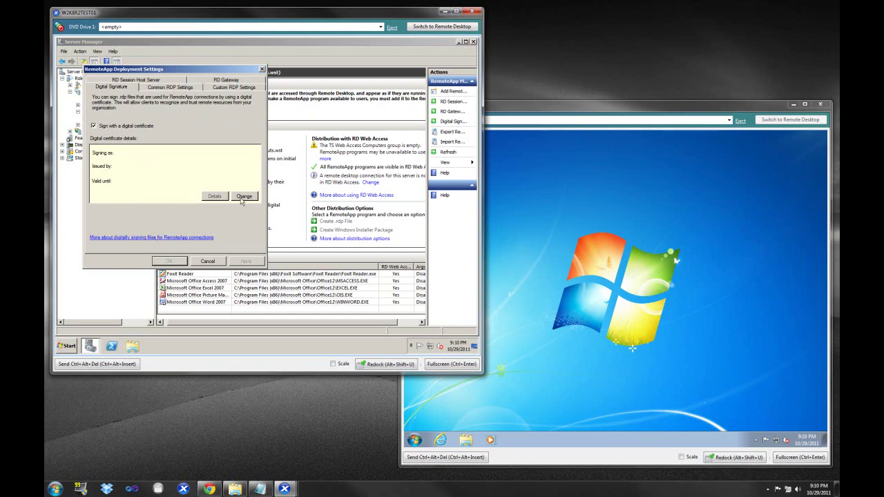
left_click(206, 261)
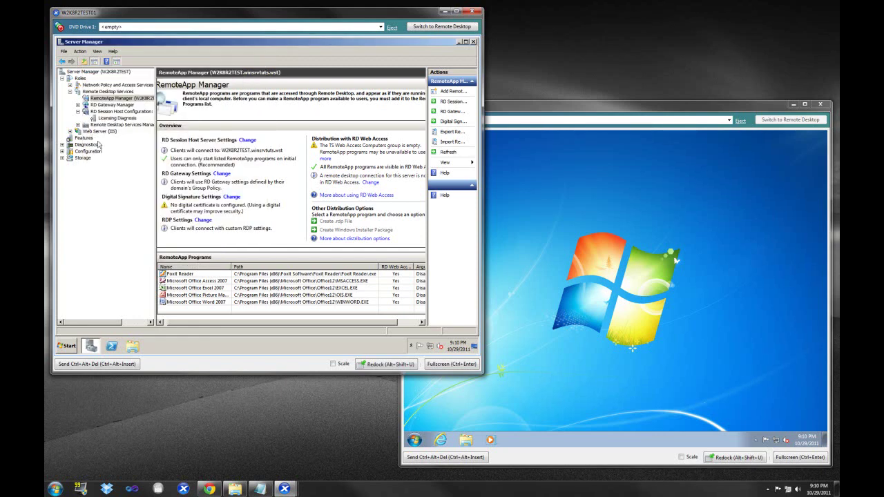
- Enable signing with the W2K8R2TEST.winsrvtuts.wst certificate (valid until 10/23/2021) and apply it
left_click(232, 198)
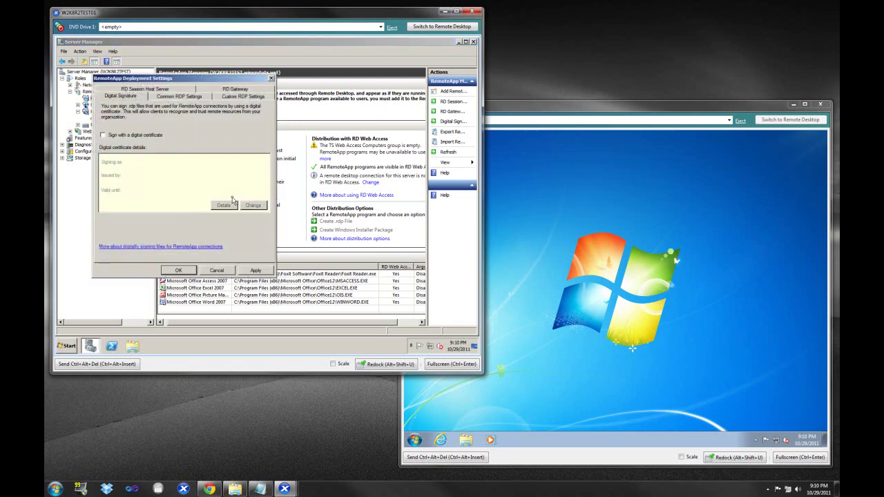
left_click(135, 135)
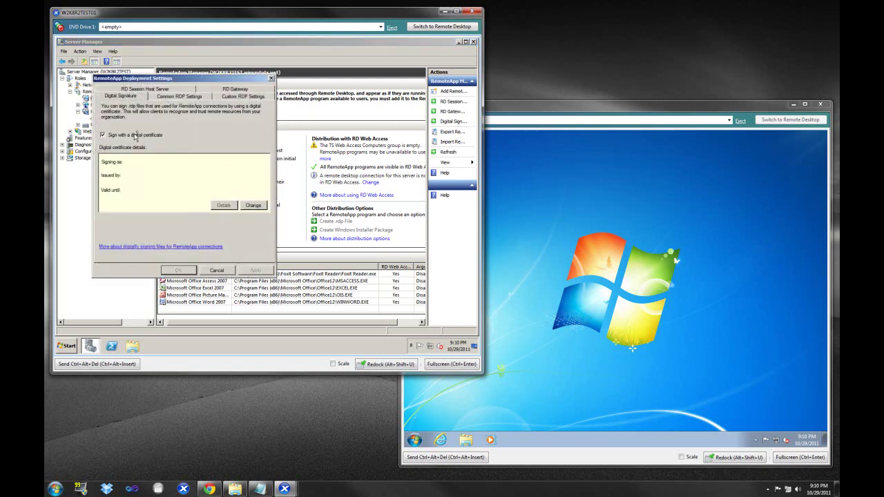
left_click(253, 206)
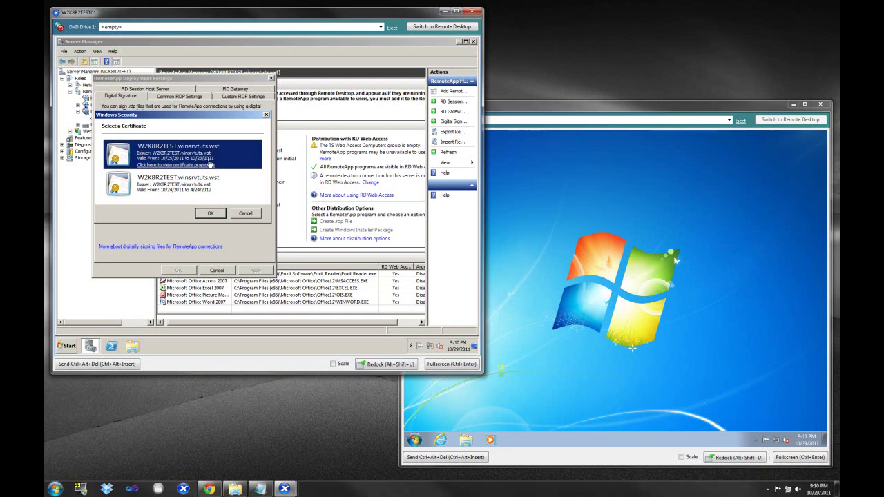
left_click(211, 214)
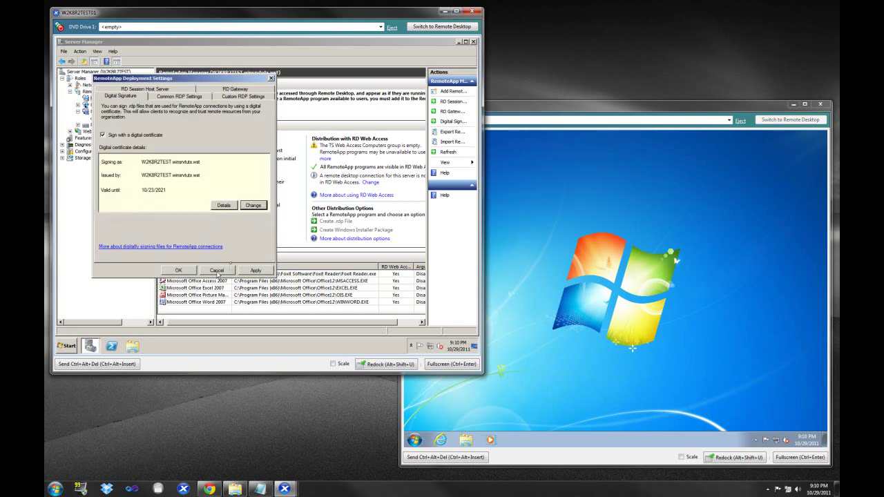
left_click(252, 273)
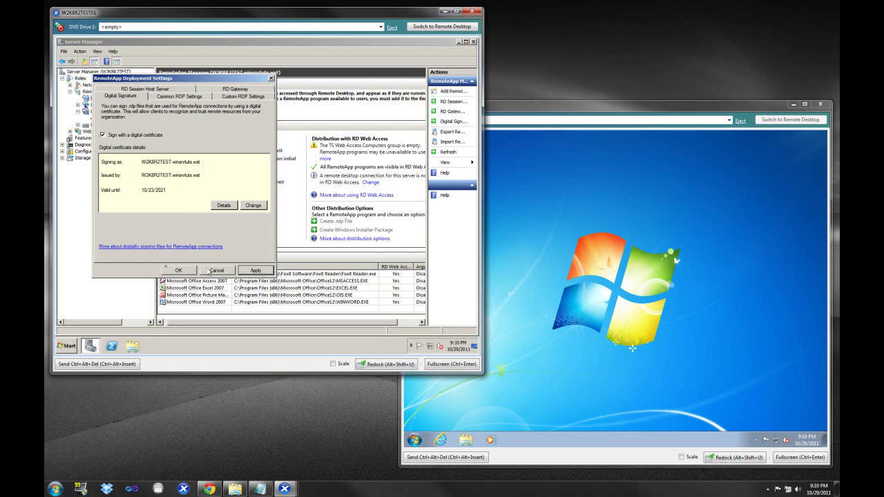
left_click(178, 270)
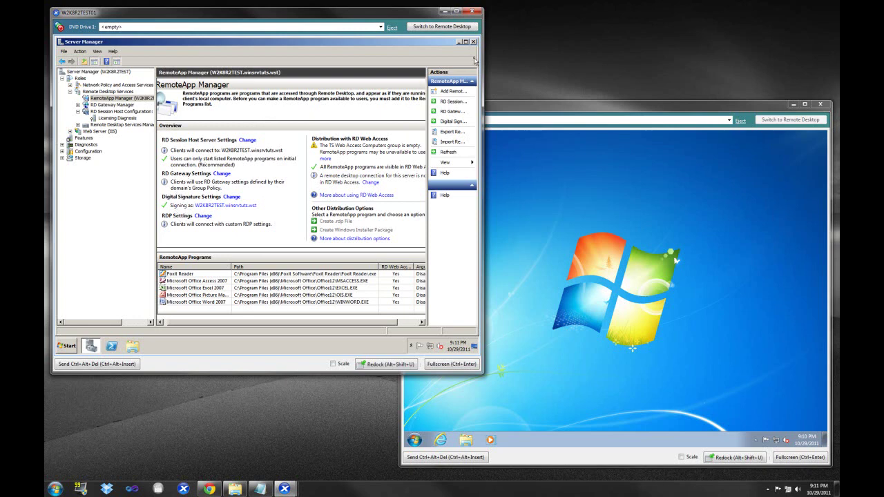
- Close the client's browser, then minimize Server Manager to reveal the server desktop and Start menu
left_click(575, 215)
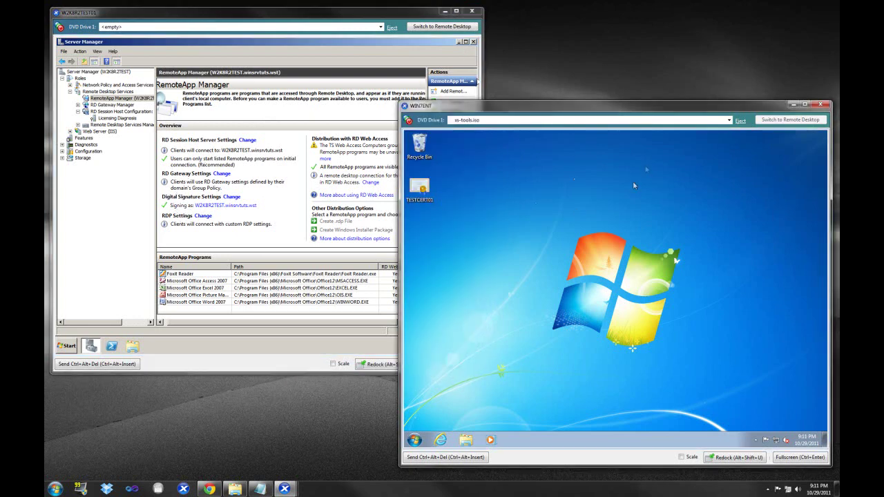
left_click(440, 440)
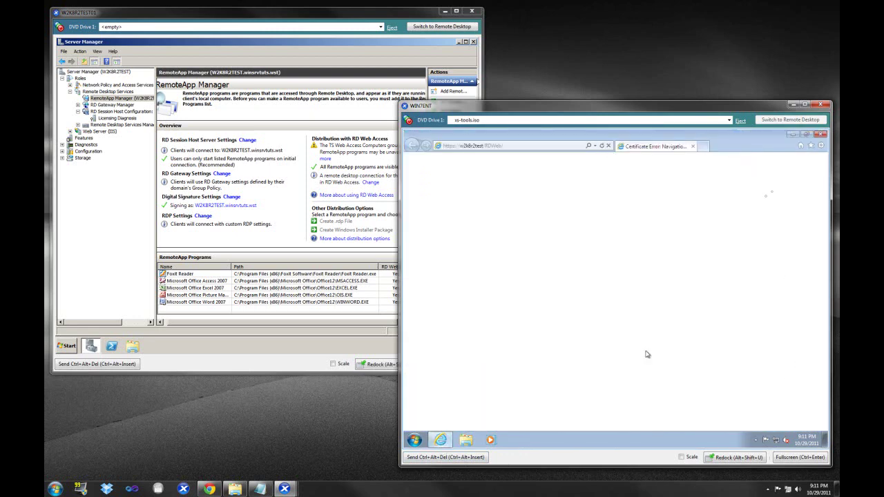
left_click(794, 135)
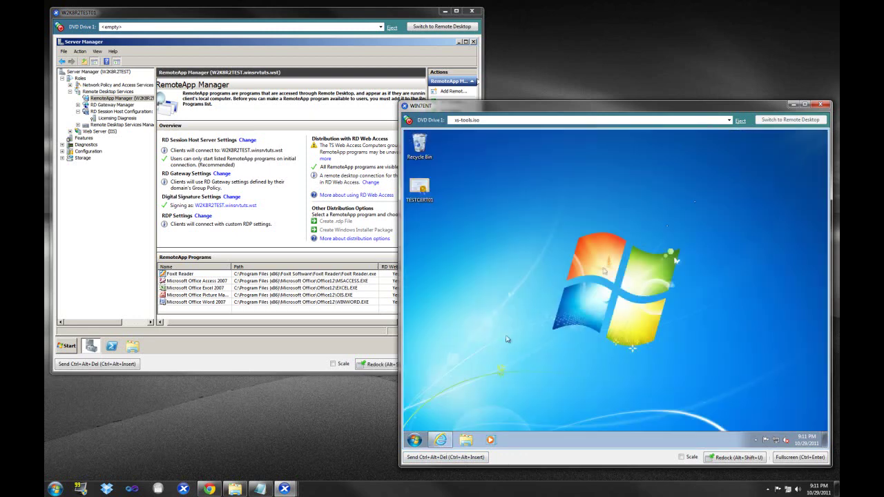
left_click(419, 188)
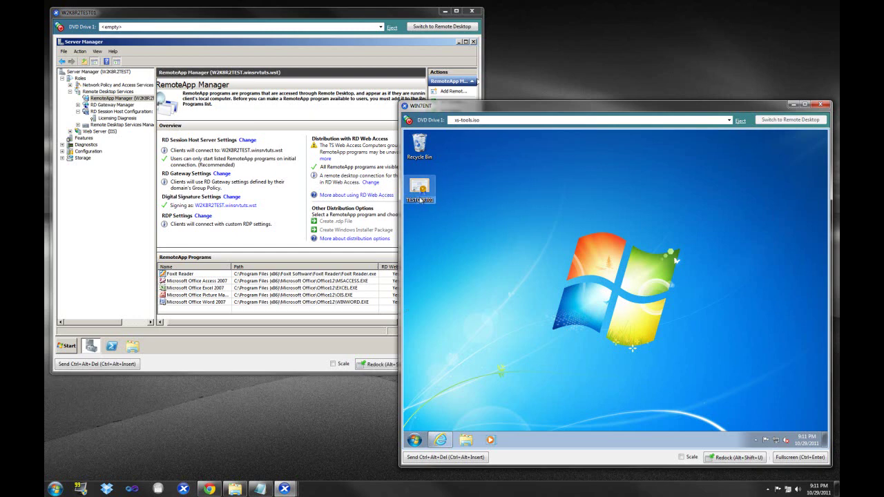
left_click(458, 42)
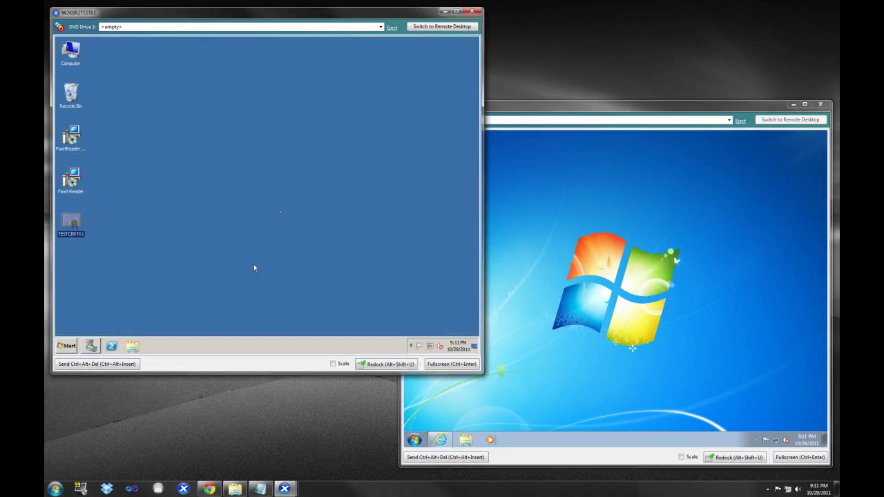
left_click(58, 351)
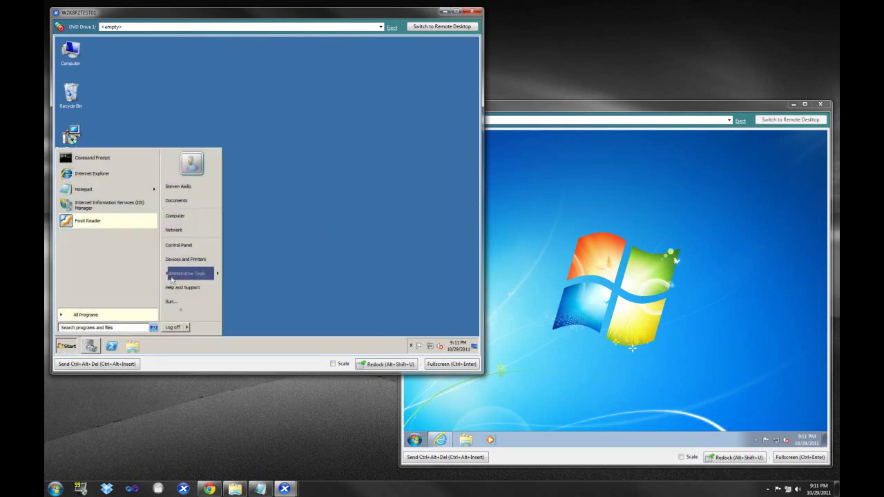
- Launch Microsoft Management Console with mmc, allow it through UAC and maximize it
left_click(184, 304)
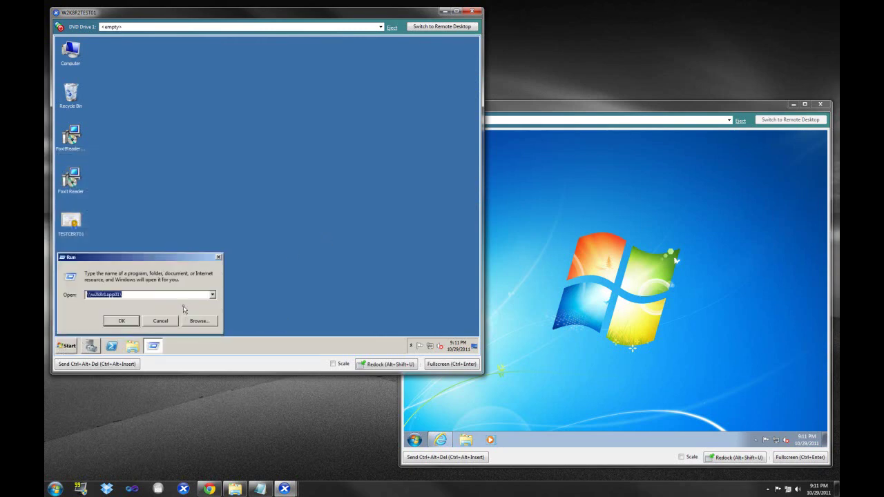
type("mmc")
key("Return")
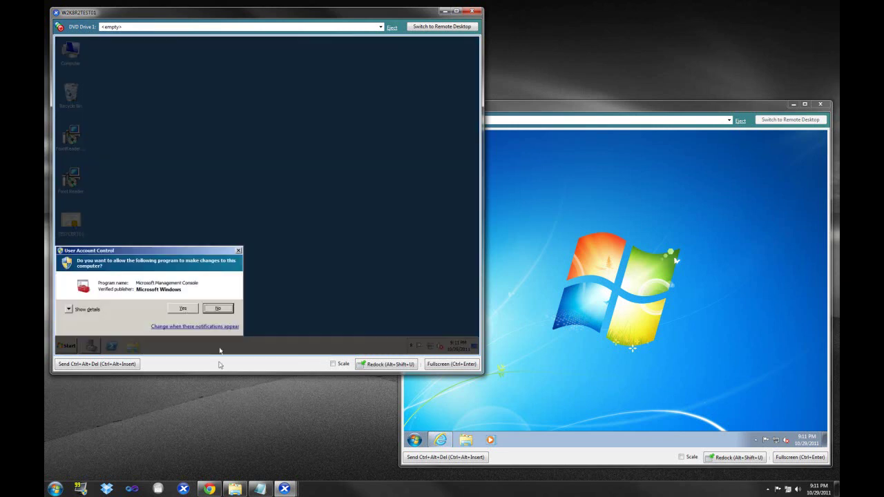
left_click(185, 309)
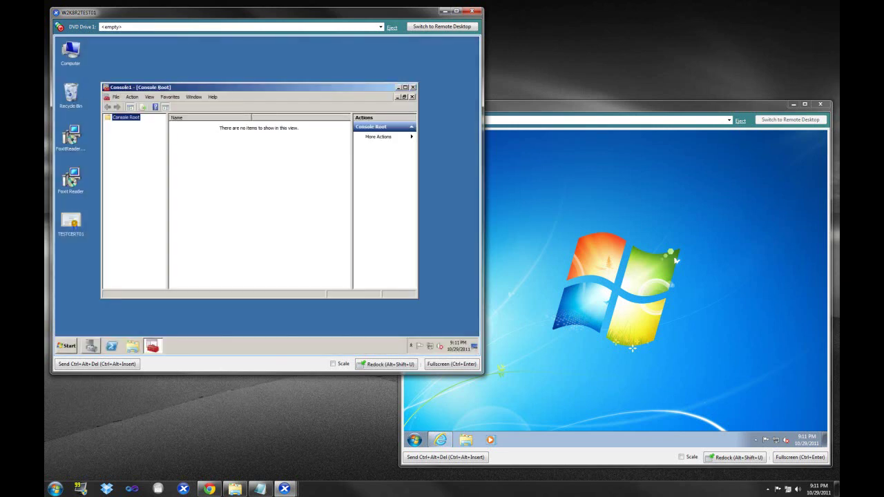
double_click(160, 88)
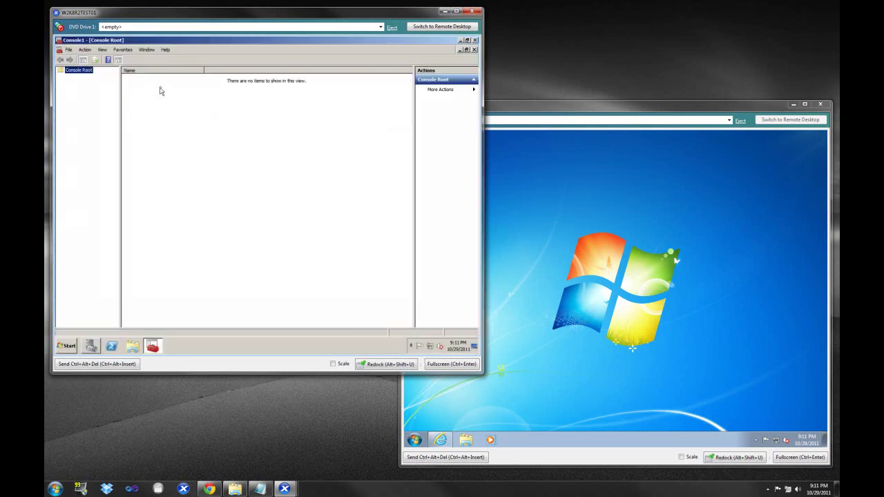
- Add the Certificates snap-in for the computer account on the local computer
left_click(69, 50)
left_click(79, 93)
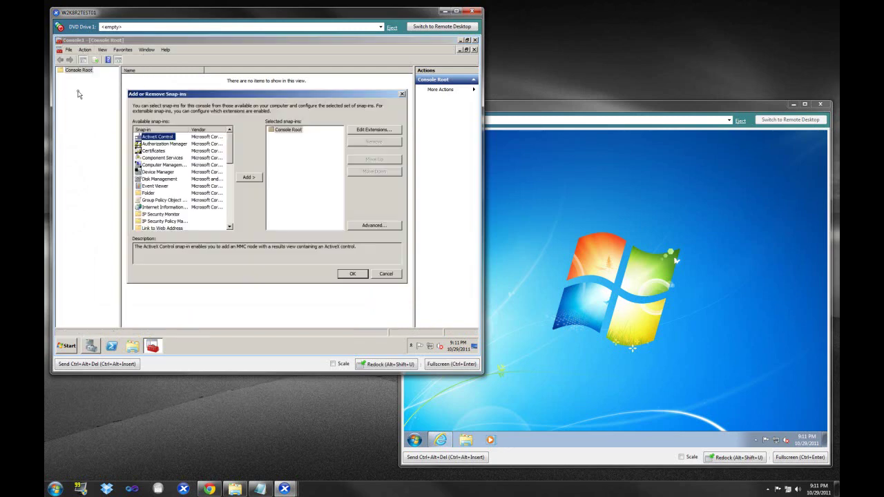
left_click(155, 150)
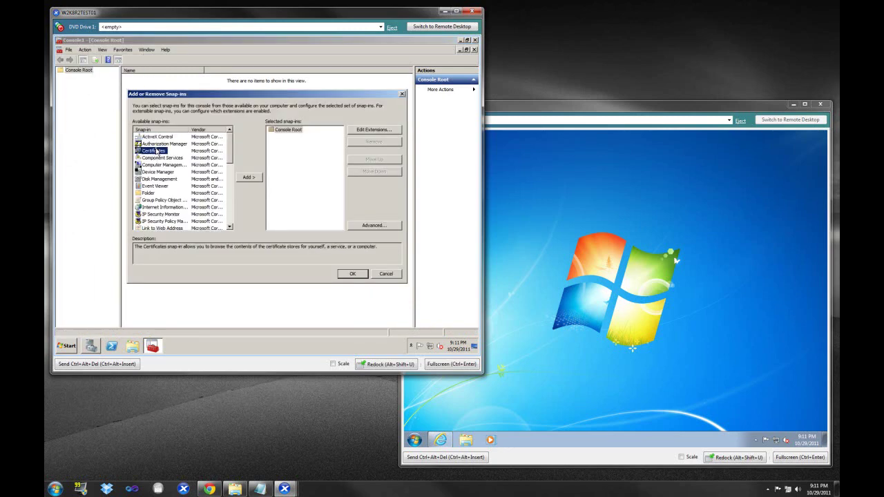
left_click(248, 177)
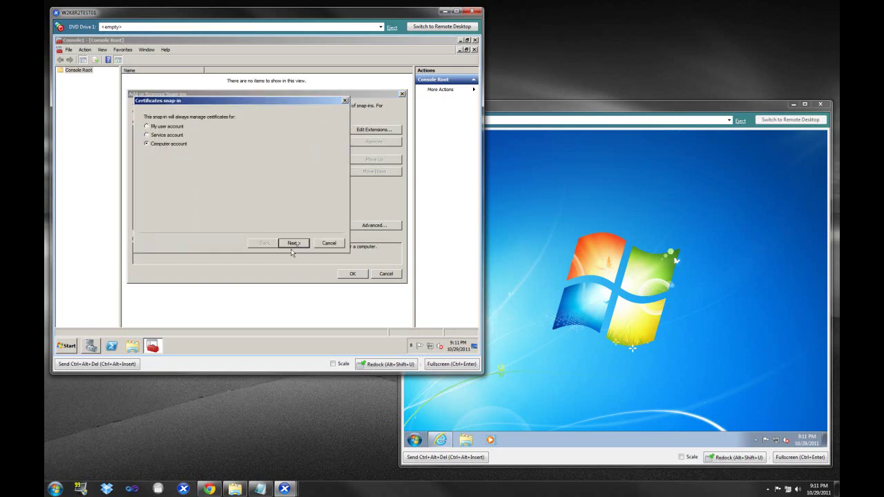
left_click(292, 249)
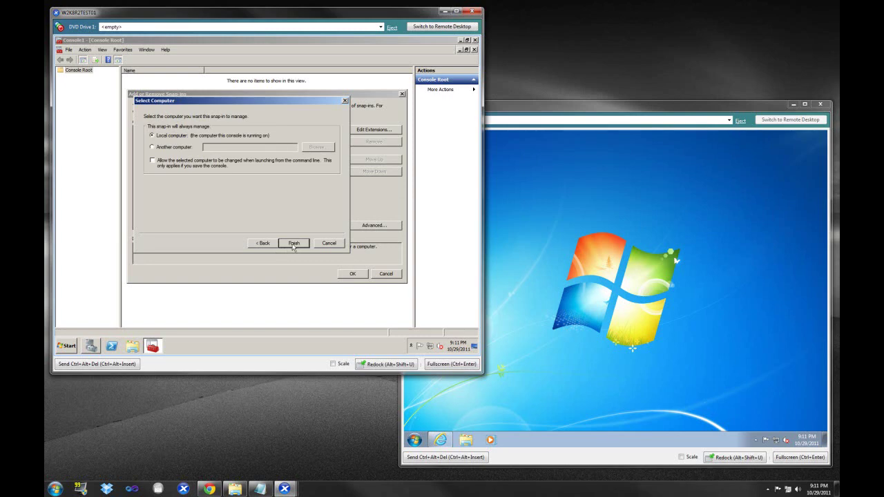
left_click(294, 243)
left_click(351, 275)
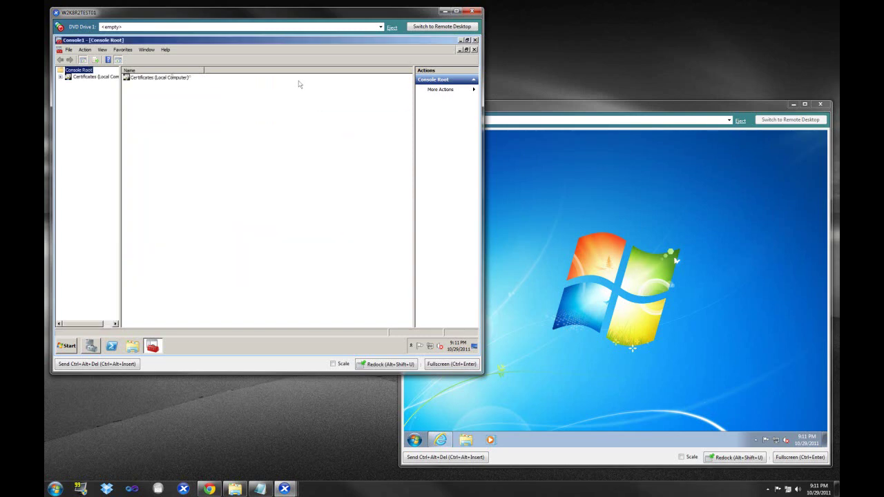
- List the Personal store's certificates expiring 10/23/2021 and 4/24/2012, then return to RemoteApp Manager
left_click(147, 79)
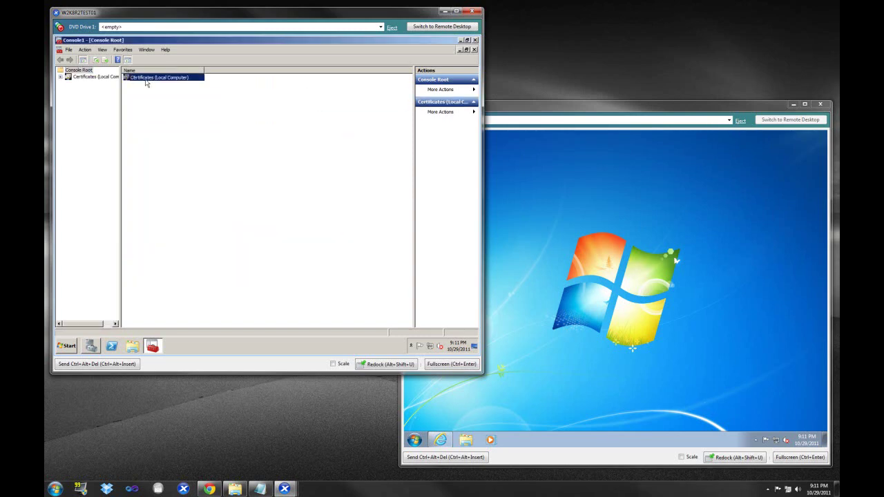
left_click(60, 77)
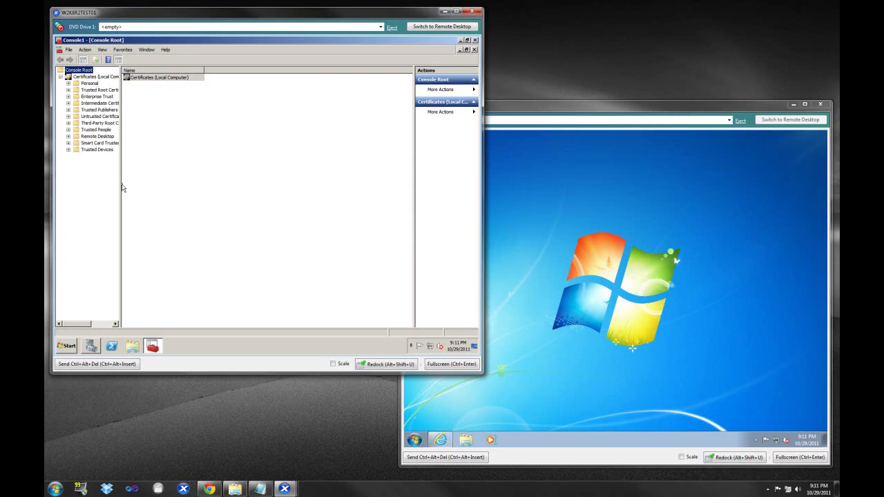
left_click_drag(120, 184, 162, 179)
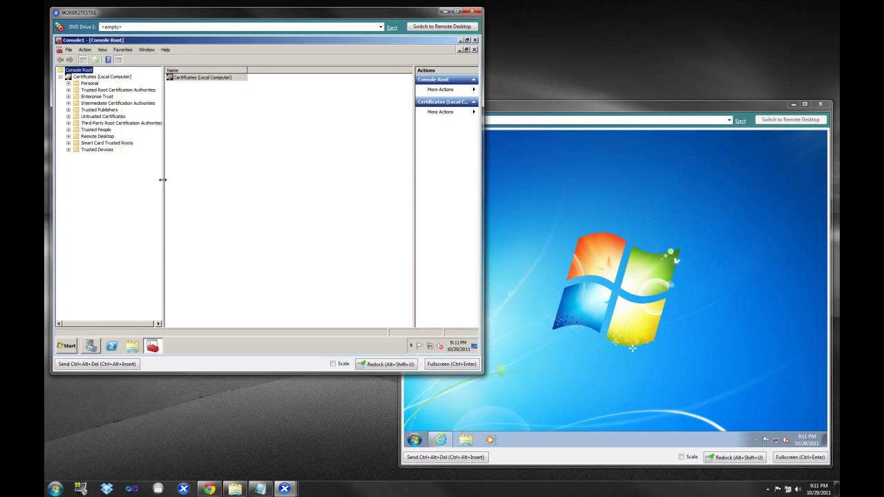
double_click(89, 83)
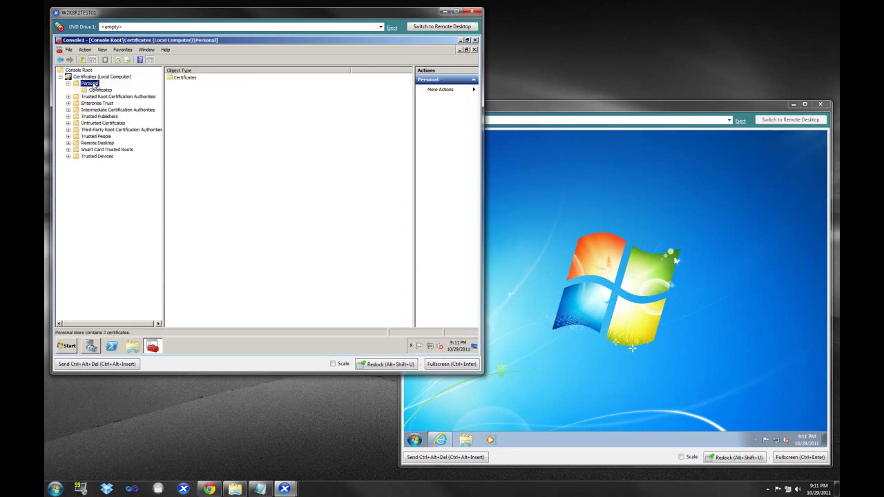
left_click(100, 89)
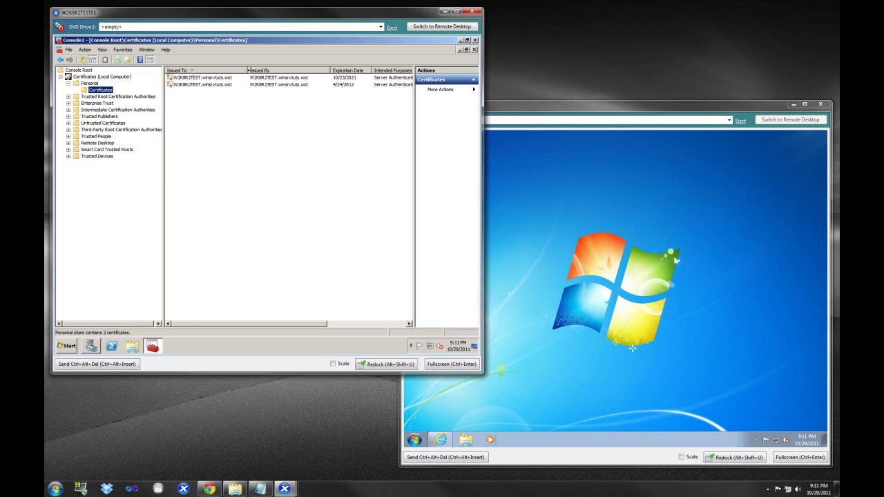
left_click(226, 79)
left_click(223, 85)
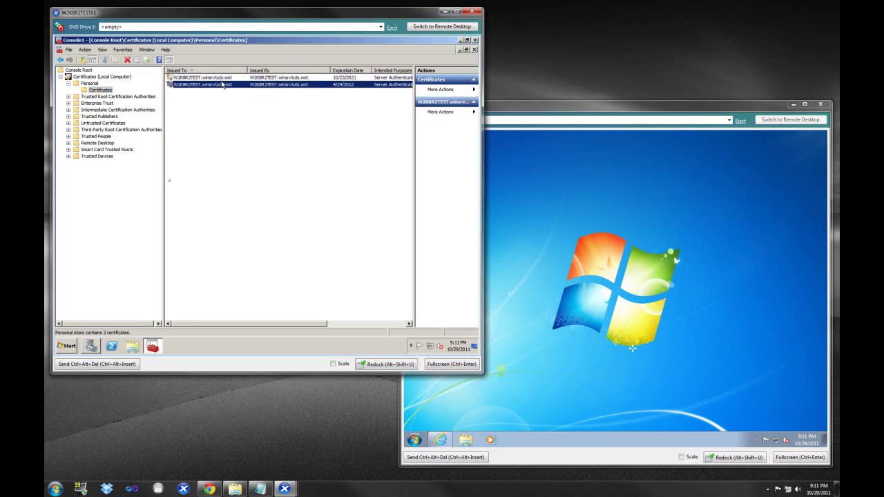
left_click(91, 345)
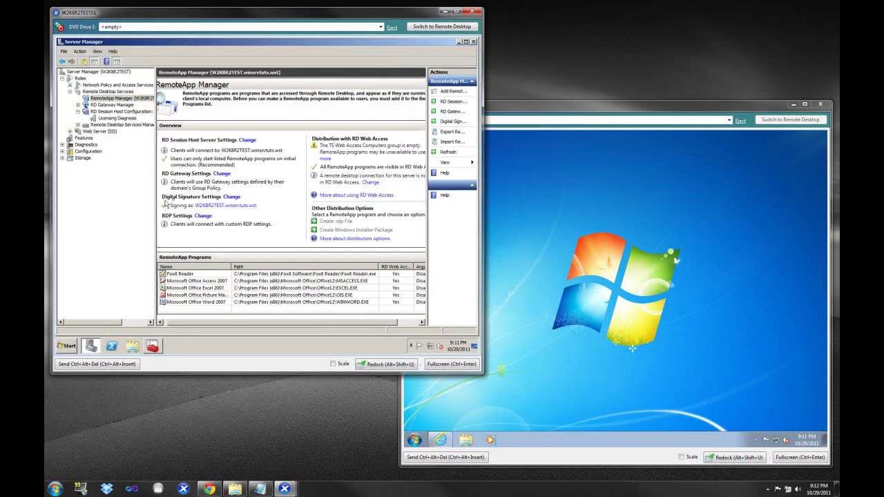
- Choose the certificate valid until 10/23/2021 in RemoteApp Digital Signature Settings and apply it
left_click(231, 198)
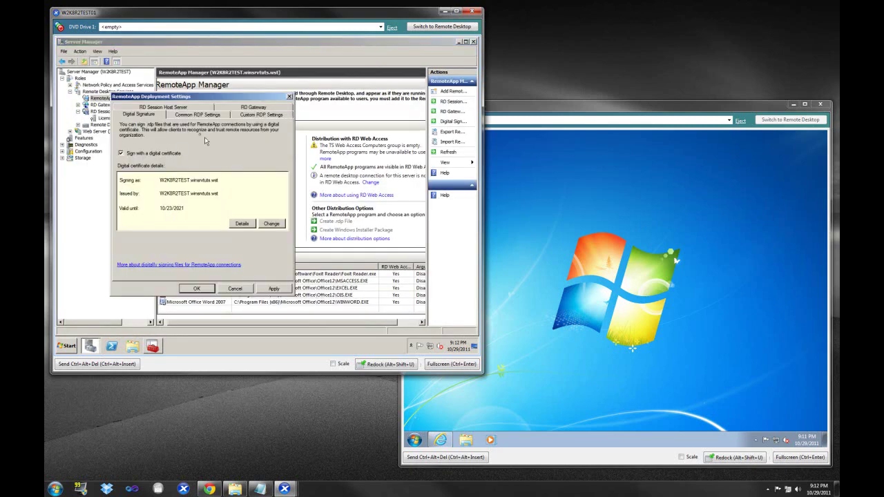
left_click(271, 223)
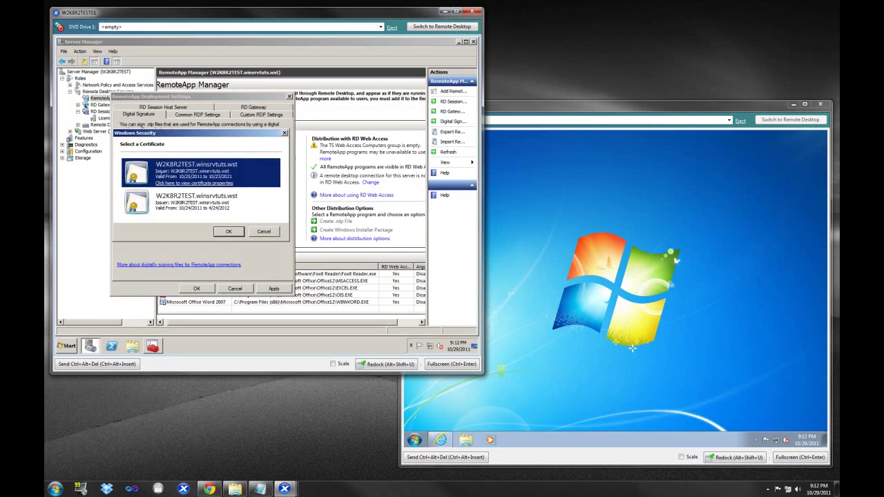
left_click(265, 233)
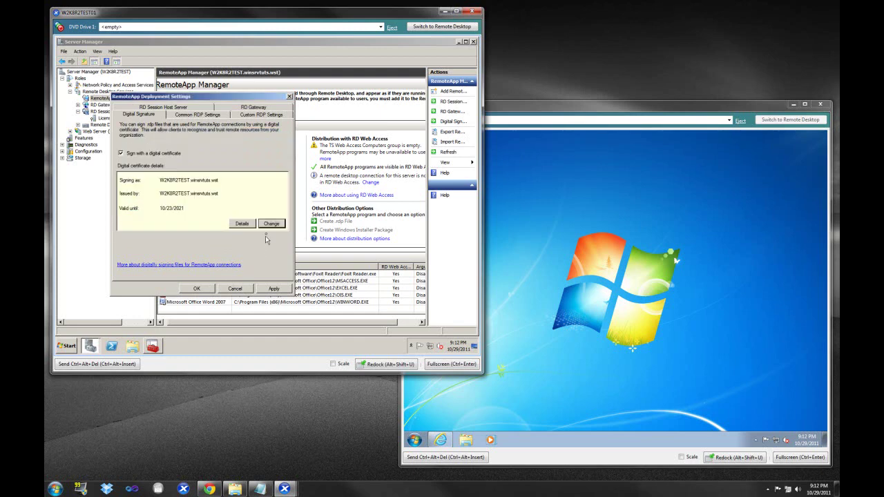
left_click(234, 290)
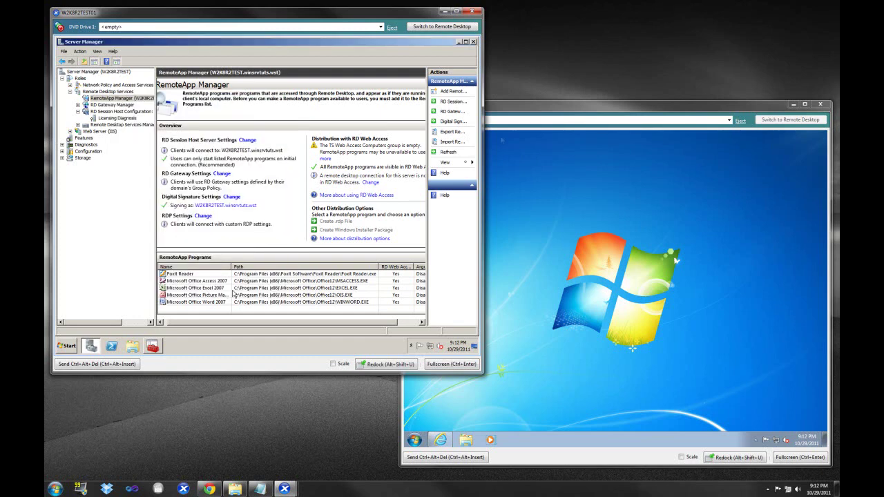
left_click(458, 42)
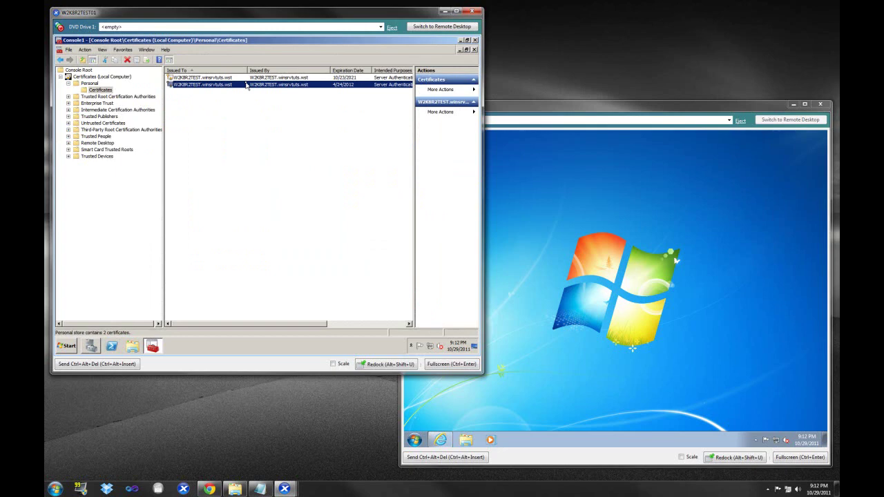
- Export the 10/23/2021 certificate as DER encoded binary X.509 without the private key
left_click(320, 78)
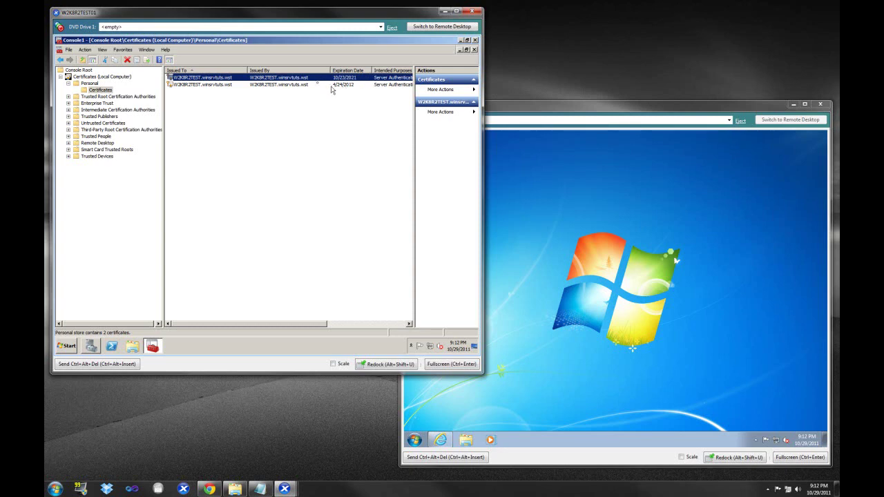
right_click(322, 81)
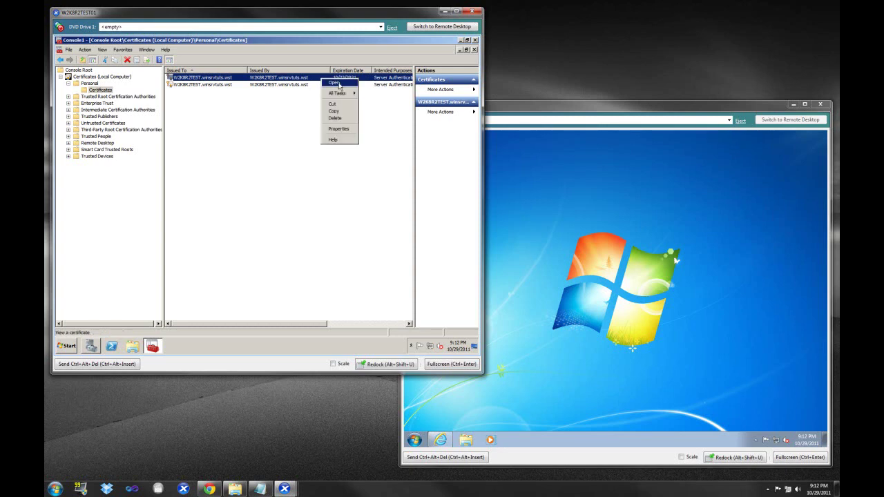
mouse_move(346, 94)
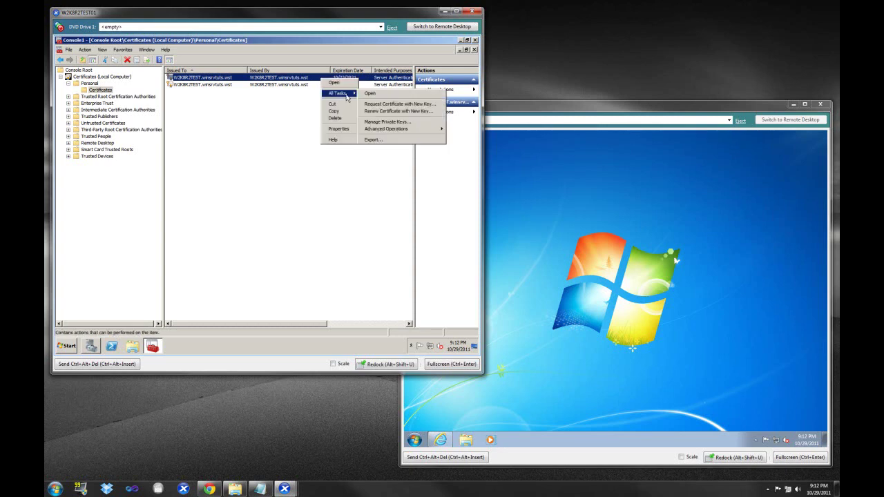
left_click(373, 140)
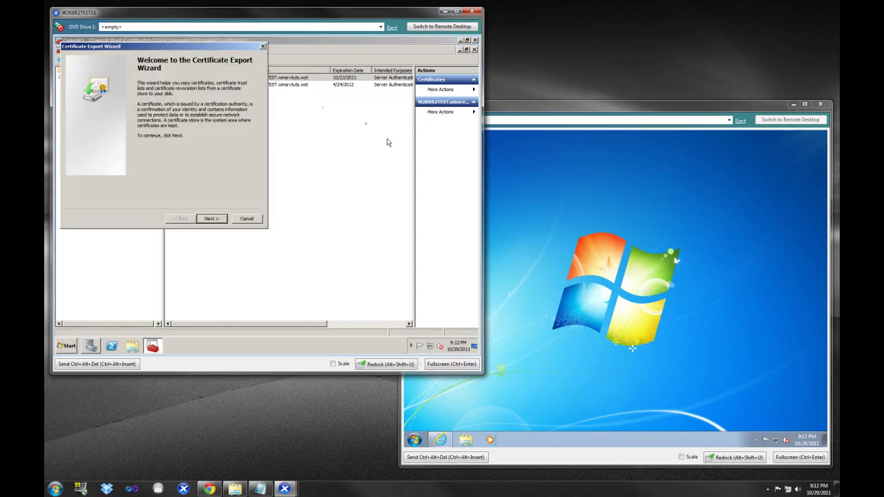
left_click(211, 218)
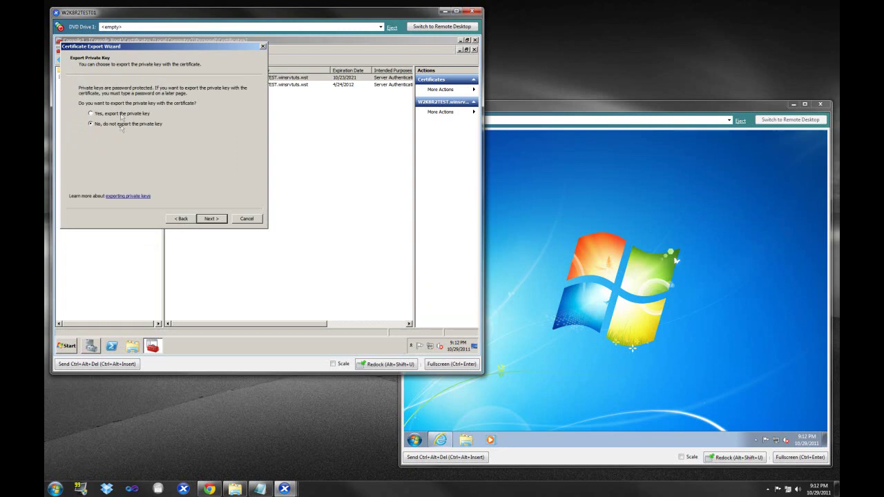
left_click(211, 219)
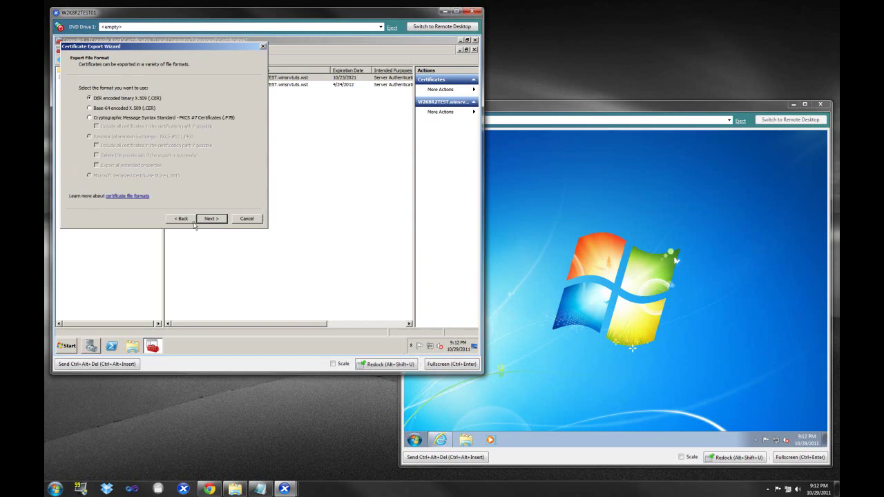
left_click(211, 219)
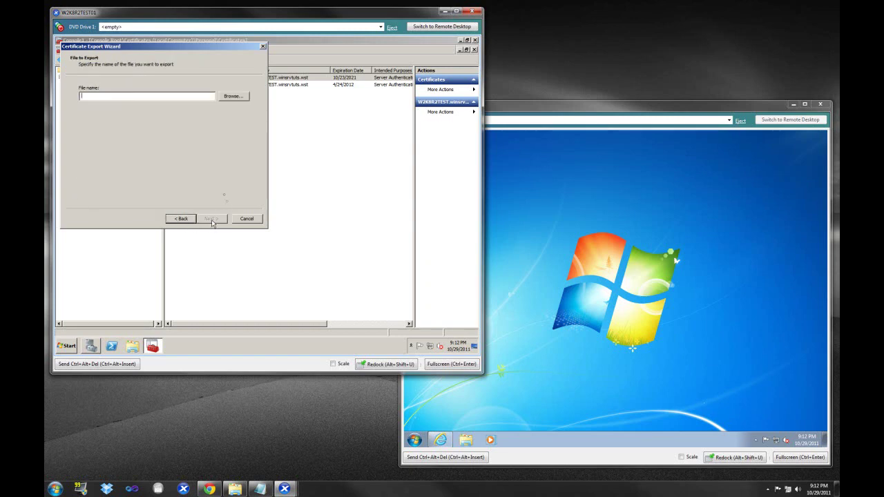
- Name the export TESTCERT02.cer on the desktop, then cancel at the summary and minimize the console
left_click(232, 97)
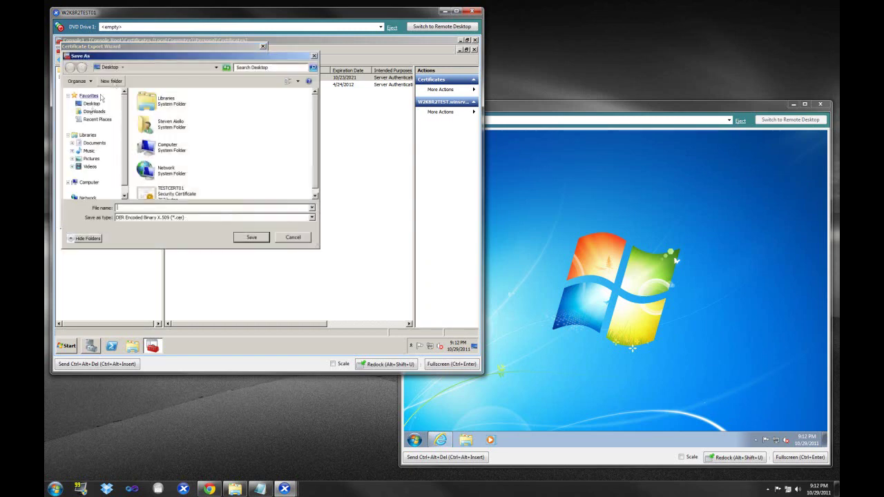
left_click(173, 196)
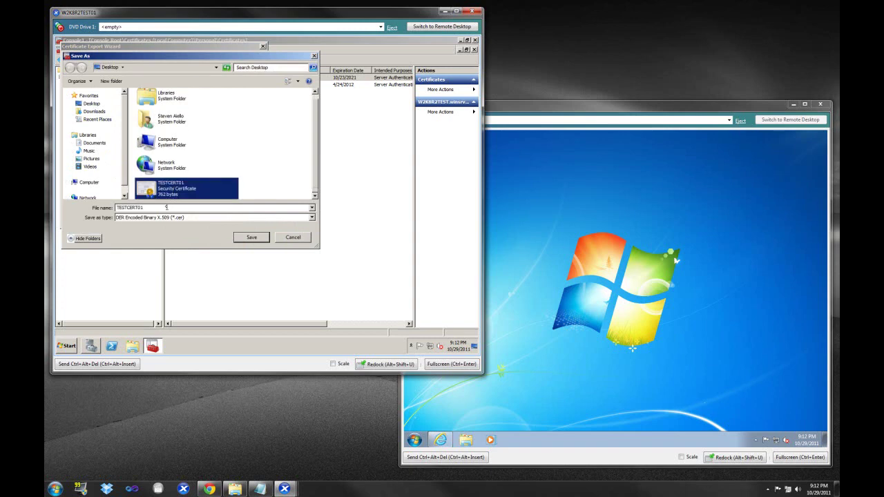
double_click(166, 207)
left_click(165, 208)
key("BackSpace")
type("2")
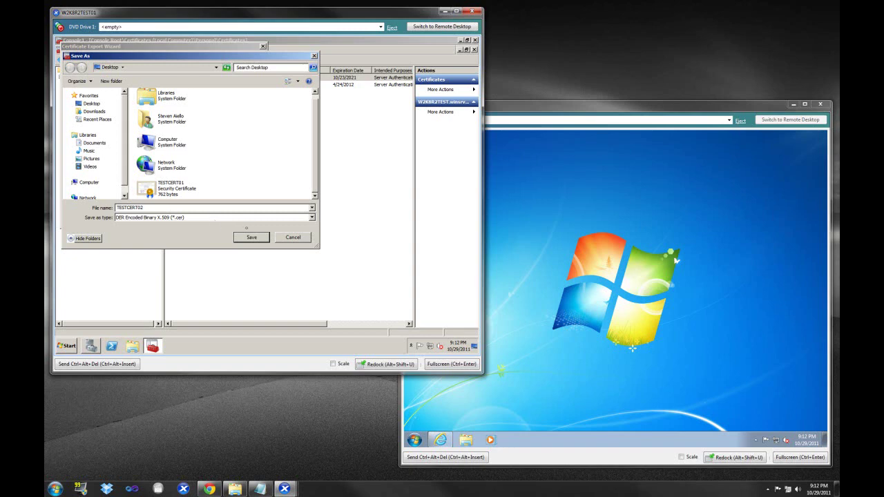
left_click(250, 237)
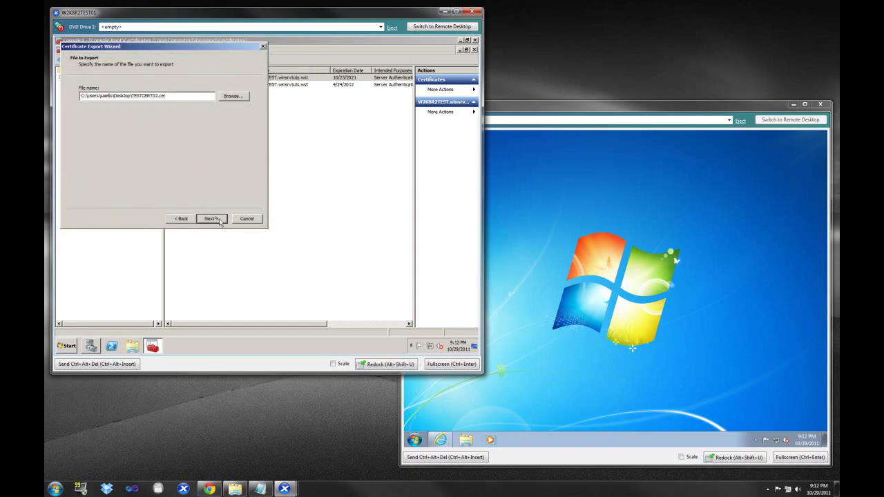
left_click(218, 218)
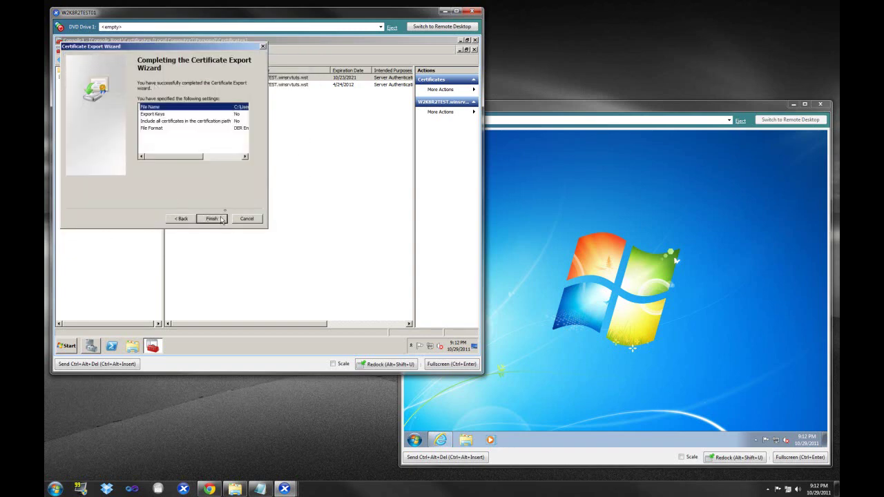
left_click(247, 219)
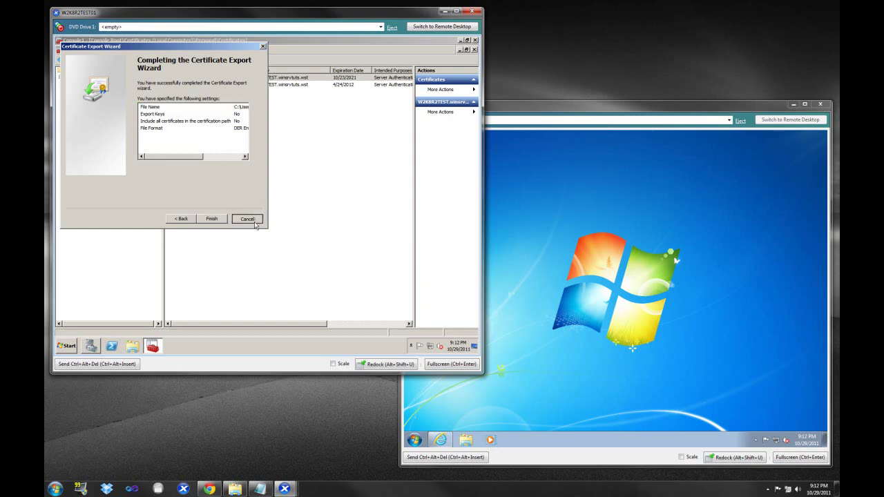
left_click(461, 44)
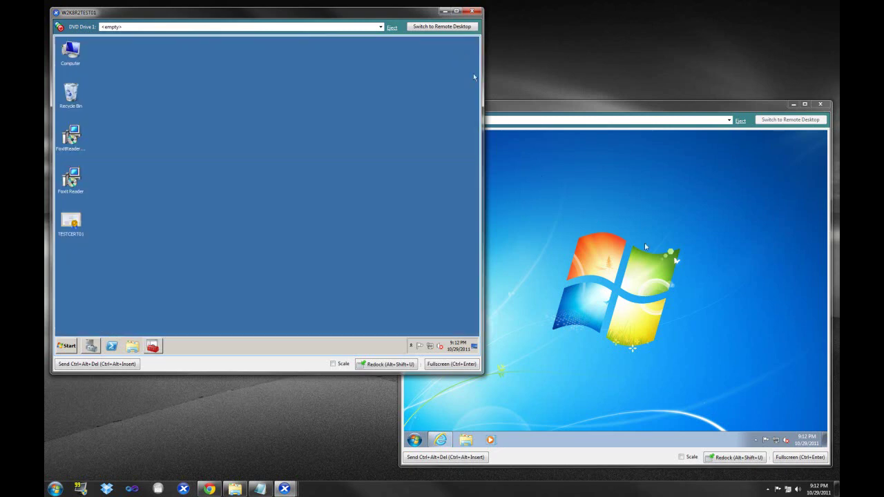
left_click(421, 187)
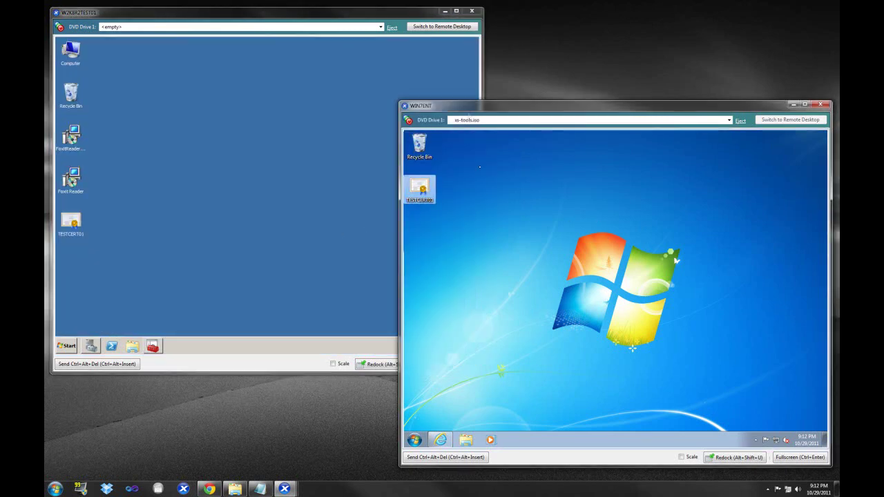
- Open the certificate manager from Internet Explorer's Internet Options and view the Untrusted Publishers store
left_click_drag(579, 106, 497, 90)
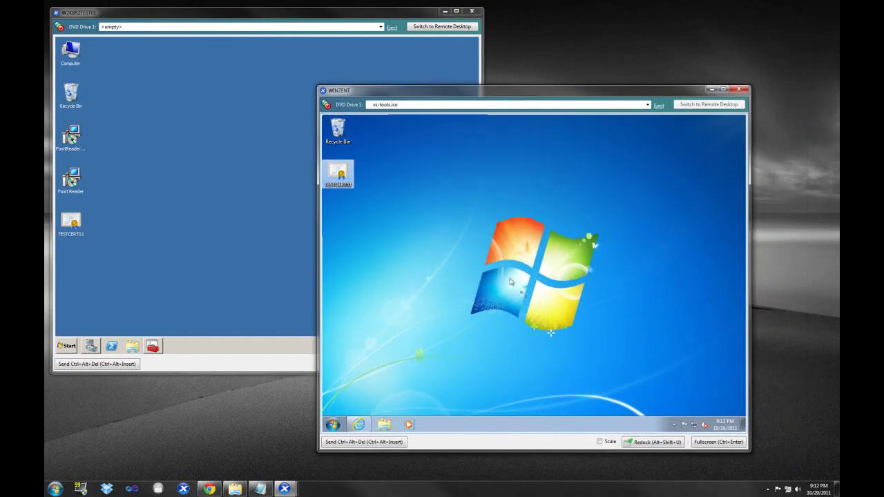
left_click(359, 424)
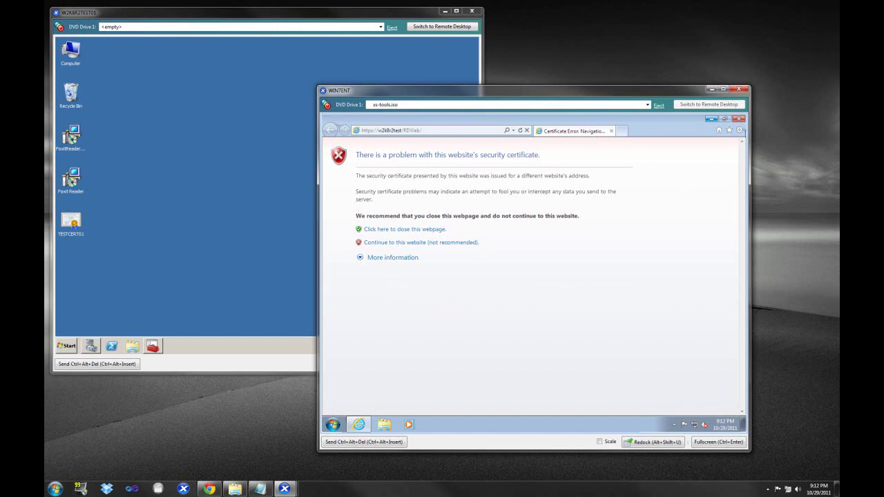
left_click(741, 131)
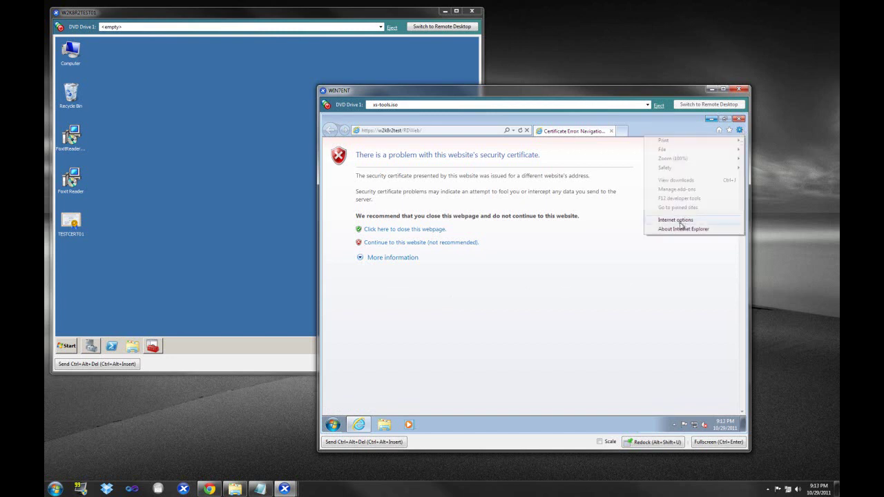
left_click(677, 221)
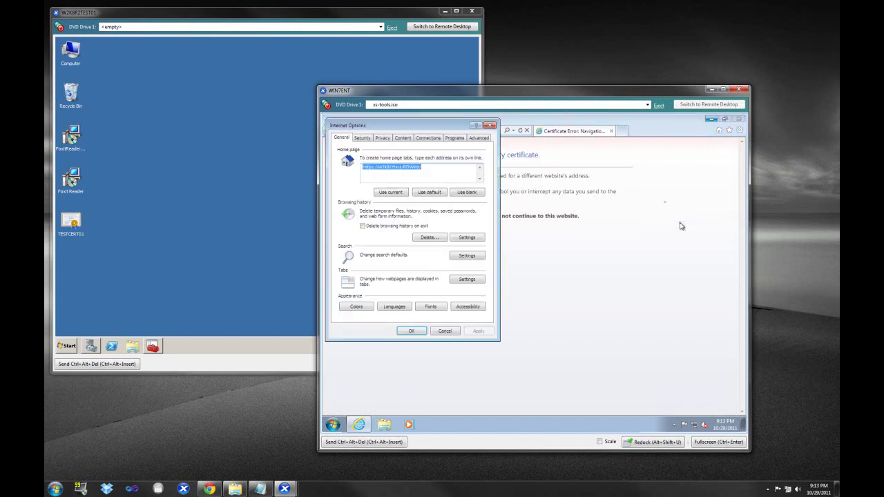
left_click(405, 138)
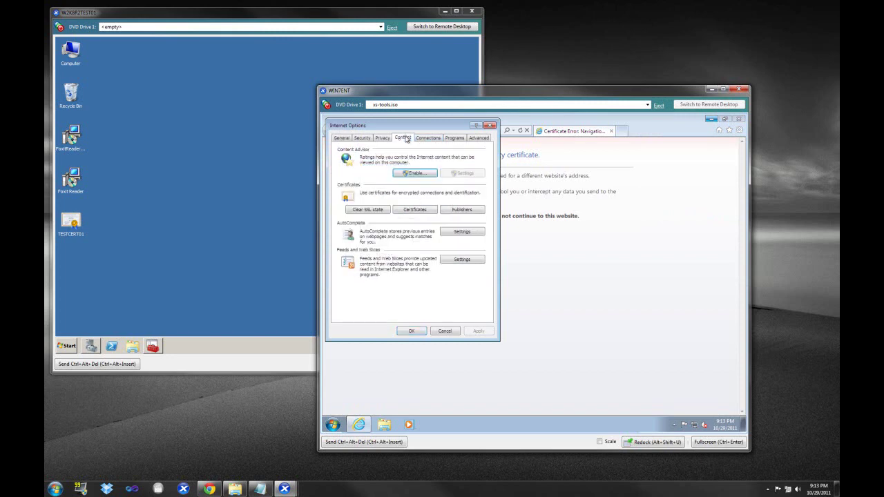
left_click(414, 210)
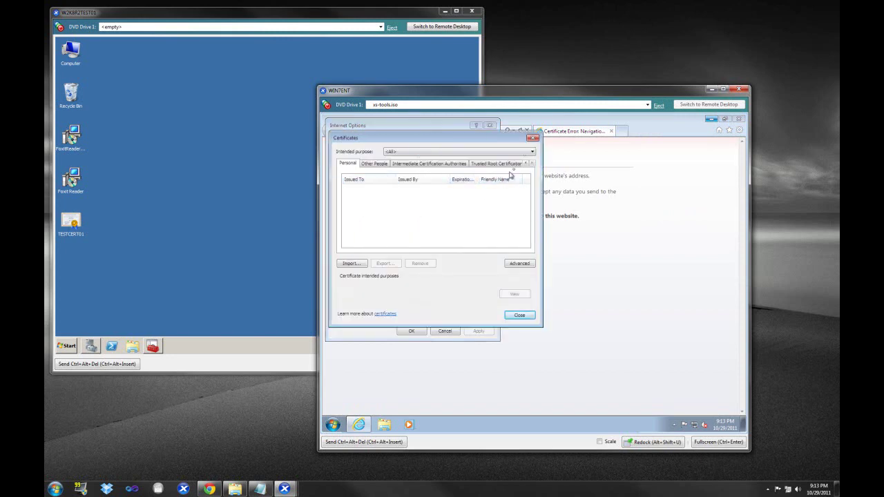
left_click(533, 164)
left_click(532, 164)
left_click(533, 164)
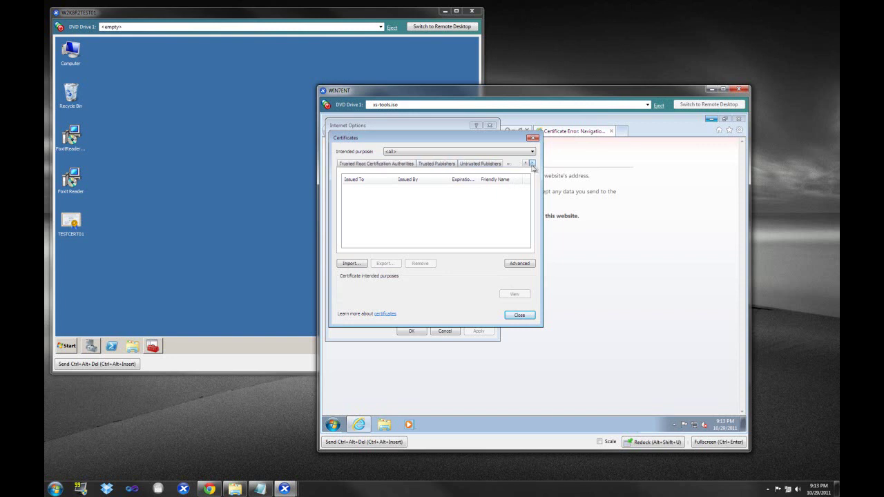
left_click(479, 166)
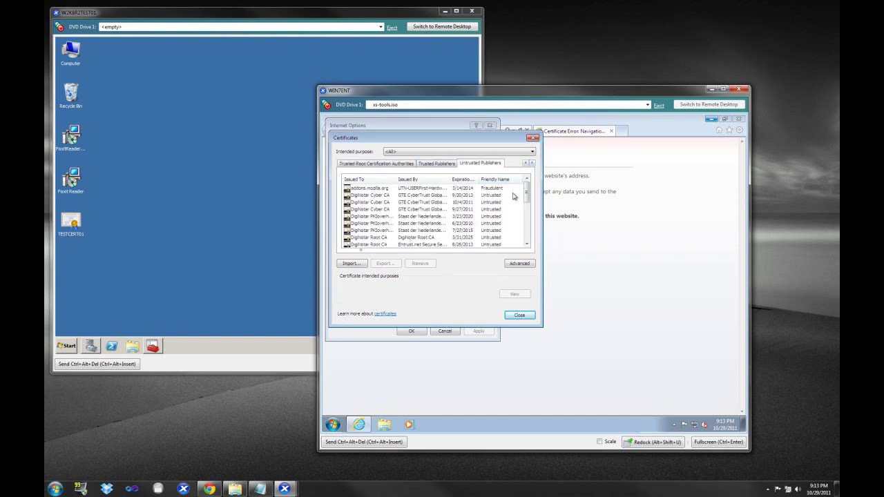
left_click(347, 264)
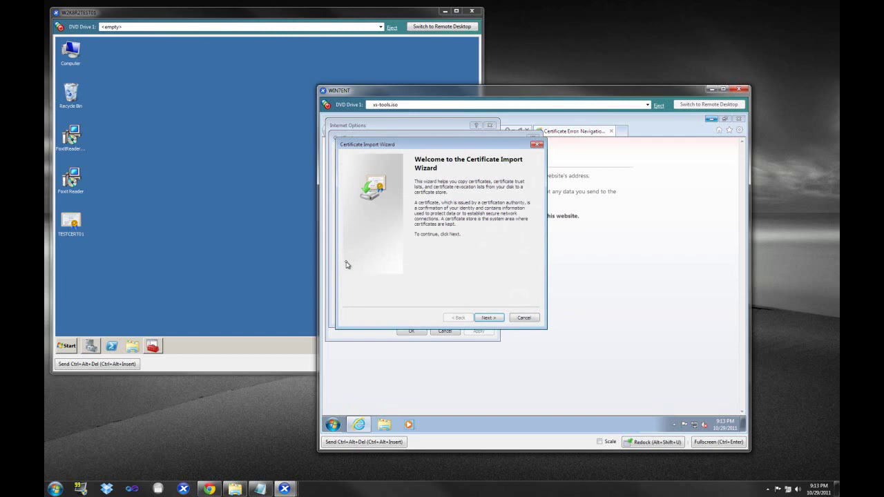
left_click(533, 320)
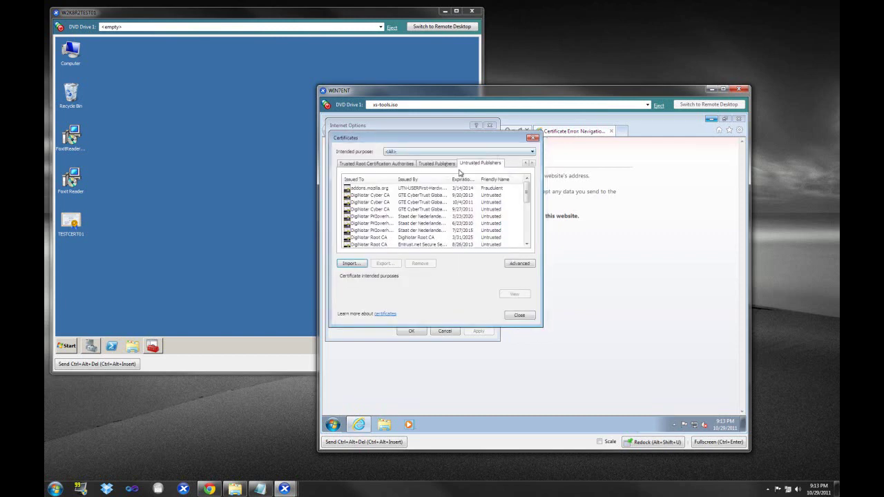
- Import TESTCERT01.cer into Trusted Publishers and close the certificate manager and Internet Options
left_click(446, 166)
left_click(345, 266)
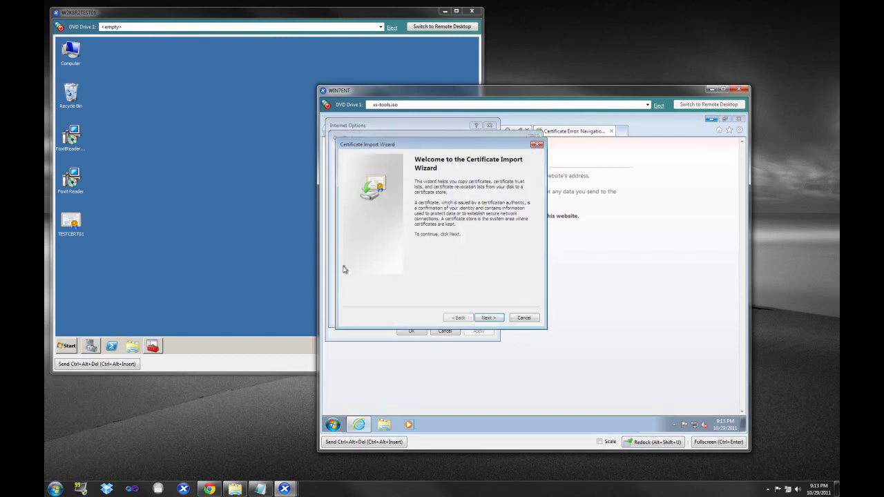
left_click(490, 317)
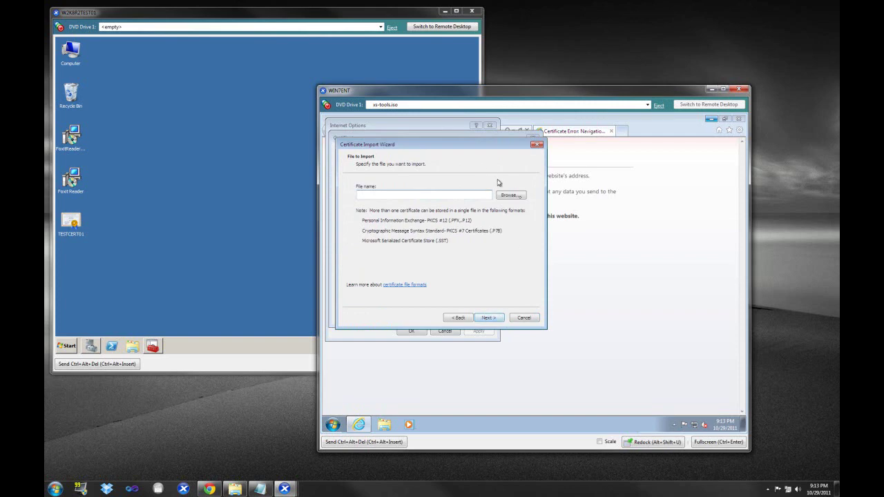
left_click(518, 196)
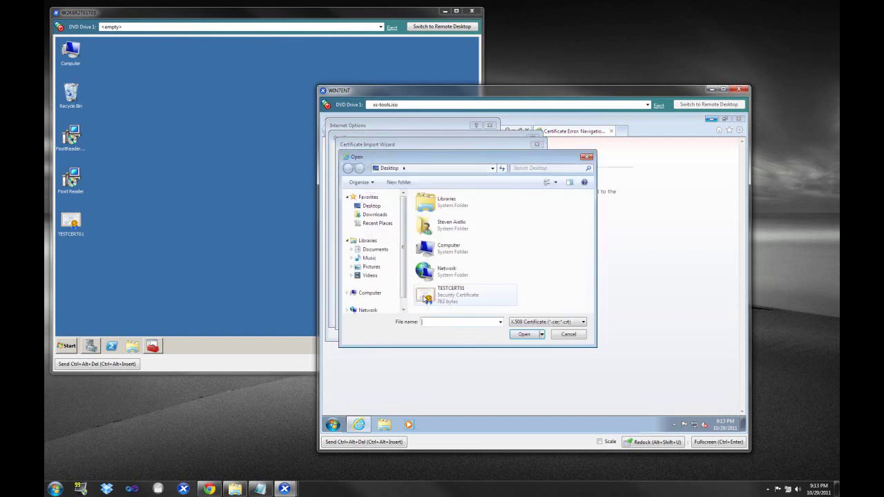
double_click(431, 296)
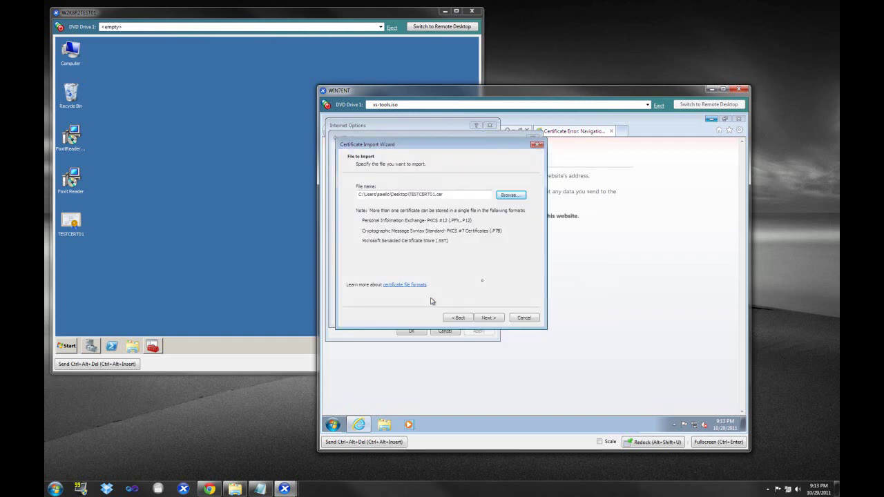
left_click(494, 320)
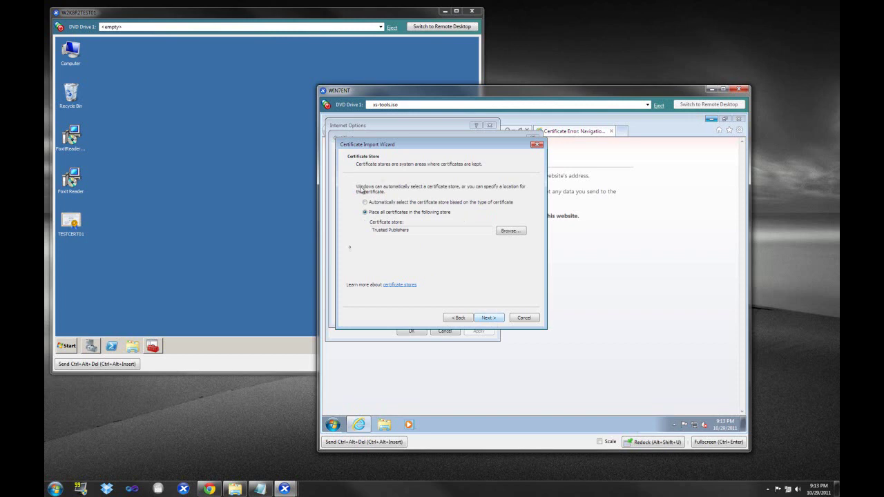
left_click(491, 321)
left_click(489, 318)
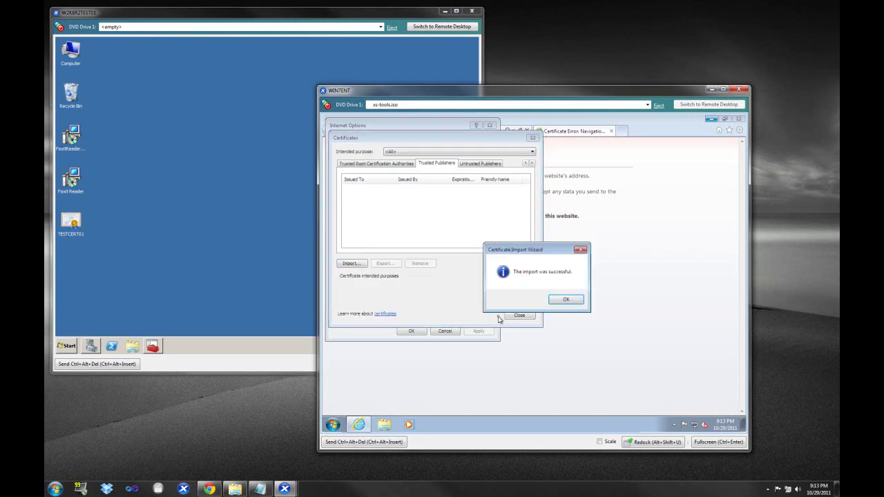
left_click(560, 301)
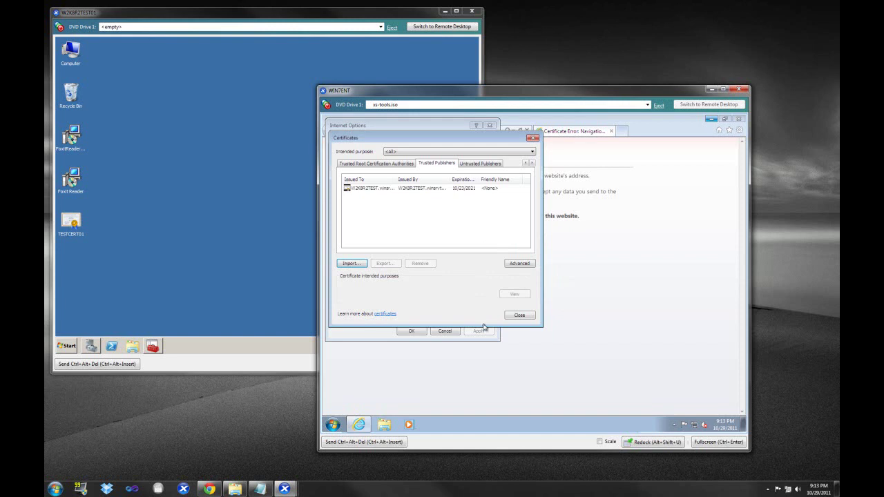
left_click(518, 315)
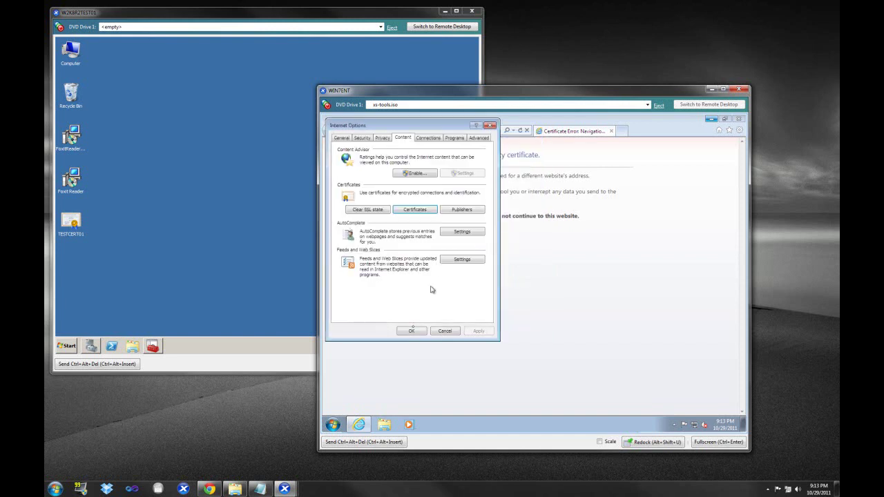
left_click(411, 330)
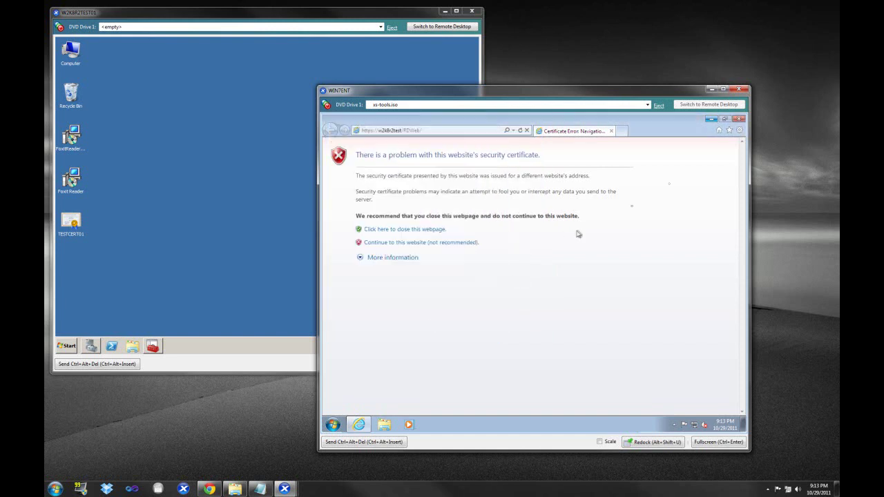
- Restart Internet Explorer and continue past the certificate warning to the RD Web Access sign-in page
left_click(738, 119)
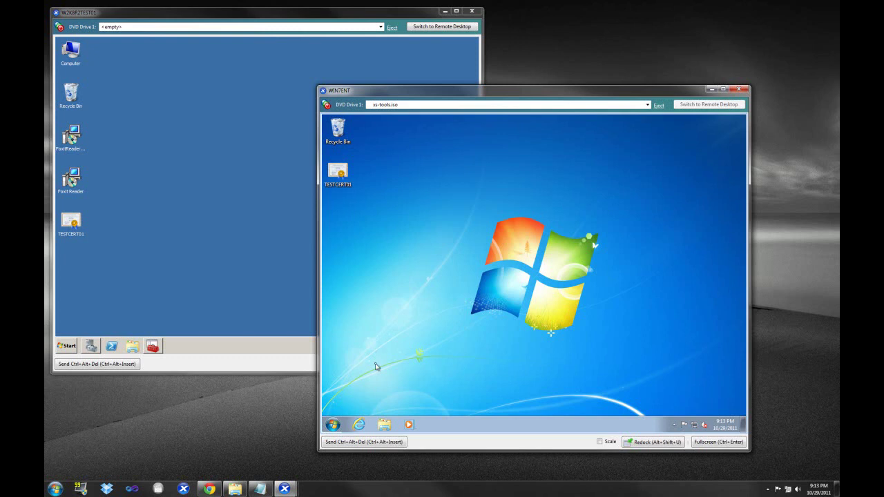
left_click(358, 424)
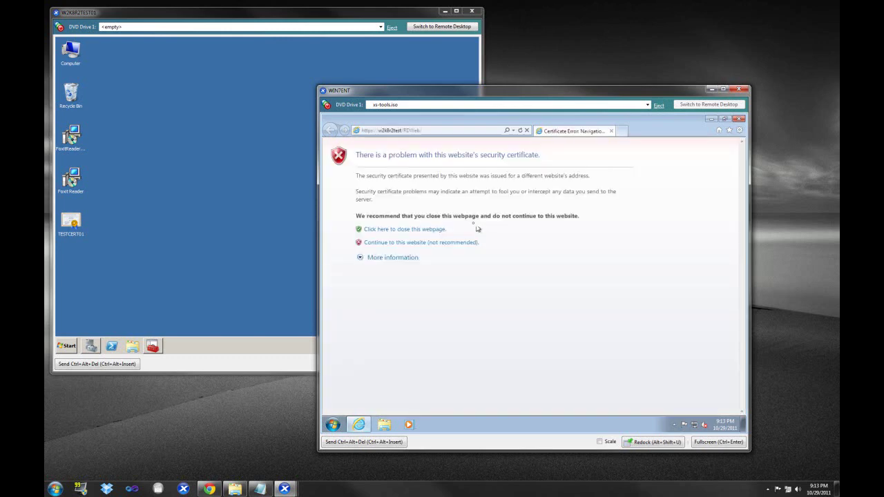
left_click(387, 243)
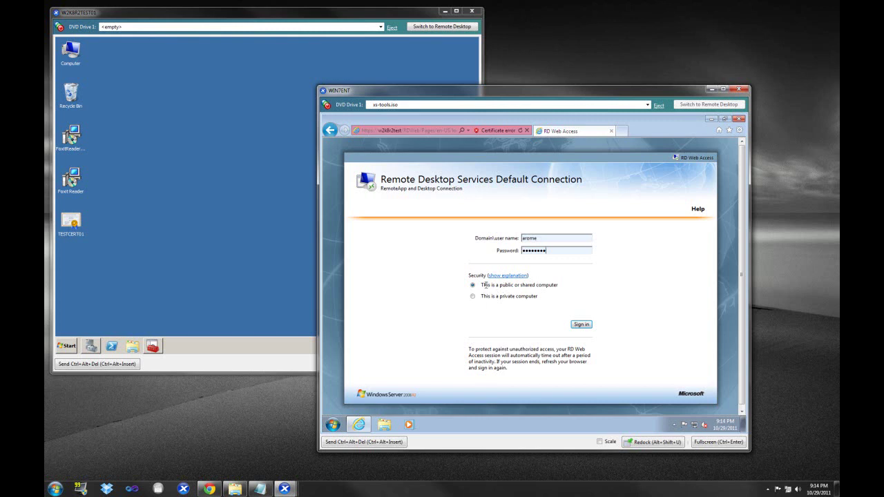
left_click_drag(486, 285, 558, 285)
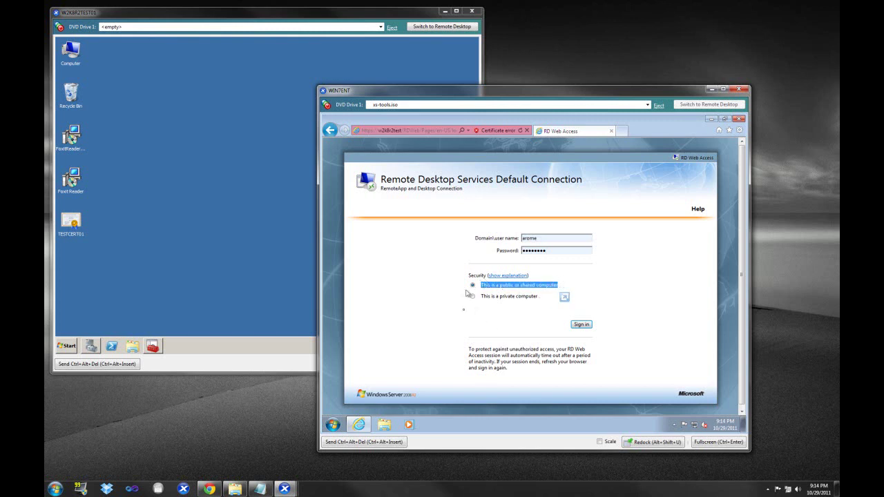
left_click(511, 318)
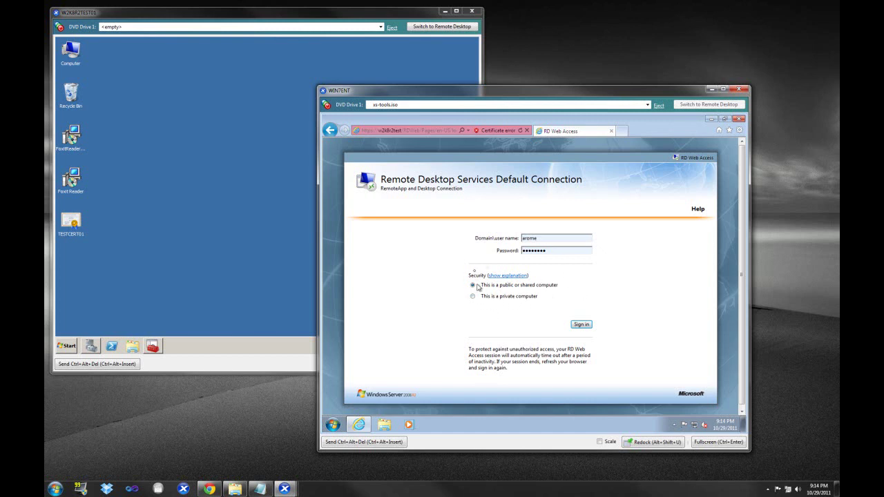
- Sign in to RD Web Access, connect to Foxit Reader as a RemoteApp, then close it
left_click(587, 328)
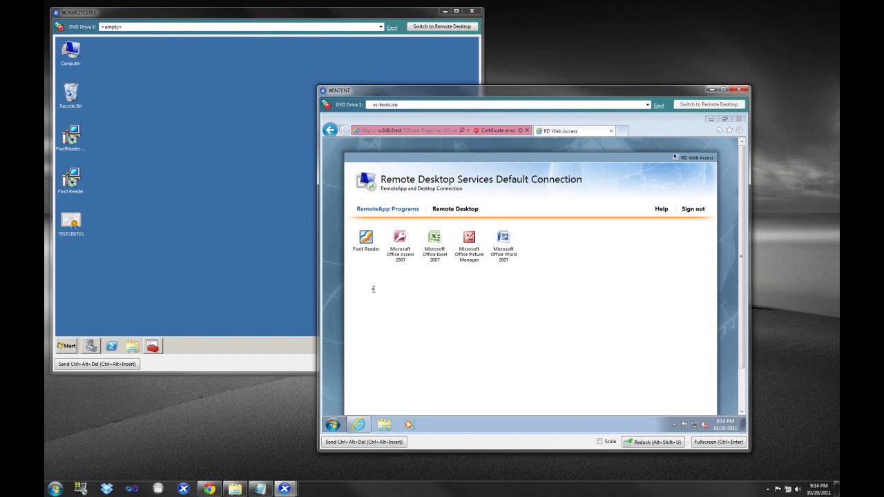
left_click(366, 238)
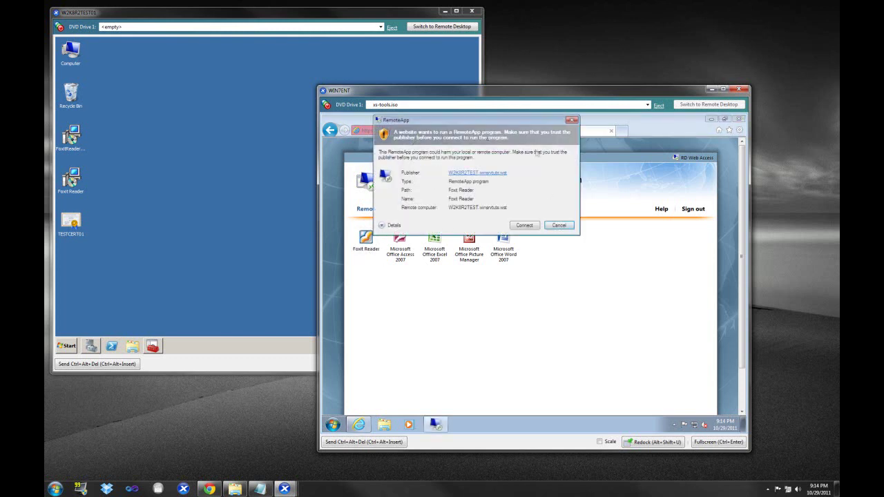
left_click_drag(399, 122, 438, 228)
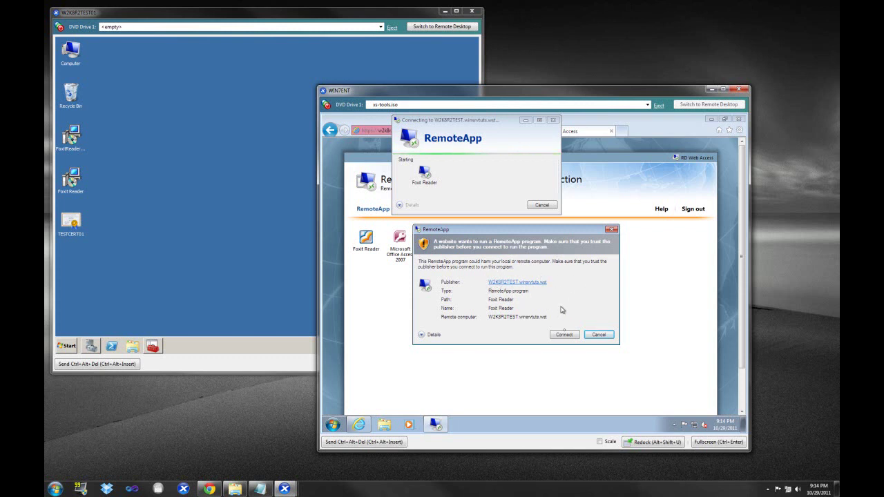
left_click(435, 337)
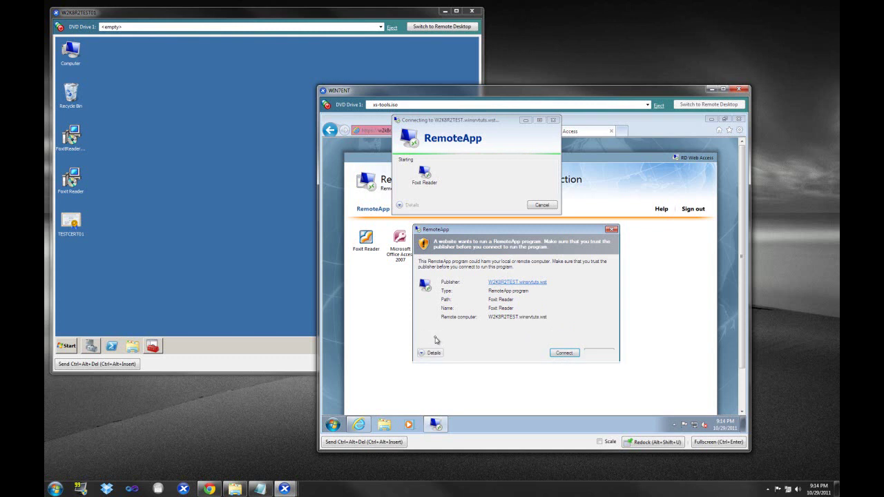
left_click_drag(527, 231, 530, 161)
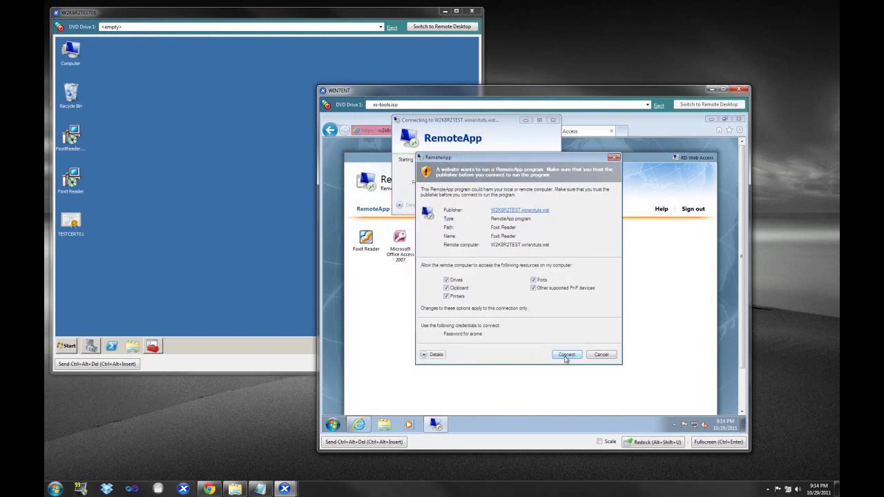
left_click(566, 355)
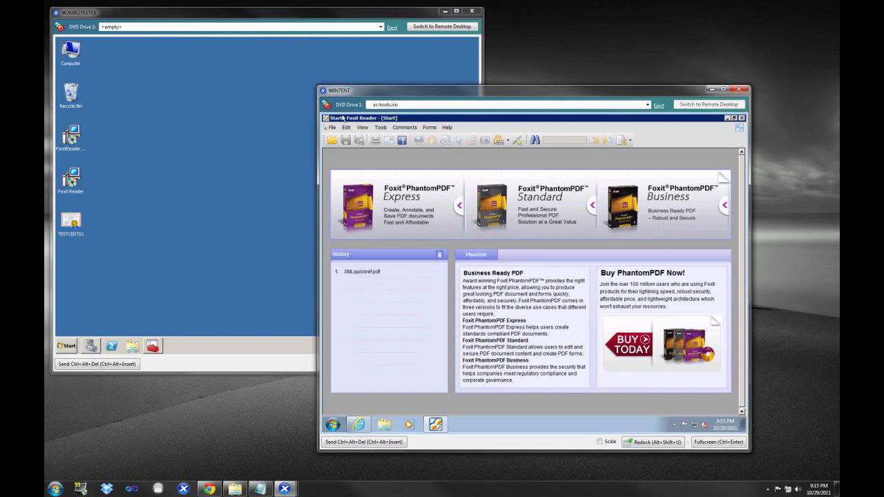
left_click(741, 118)
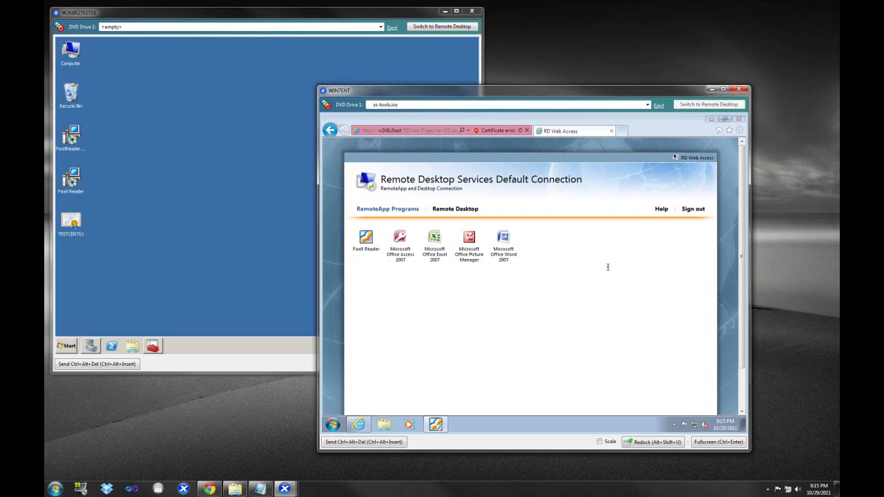
left_click(92, 346)
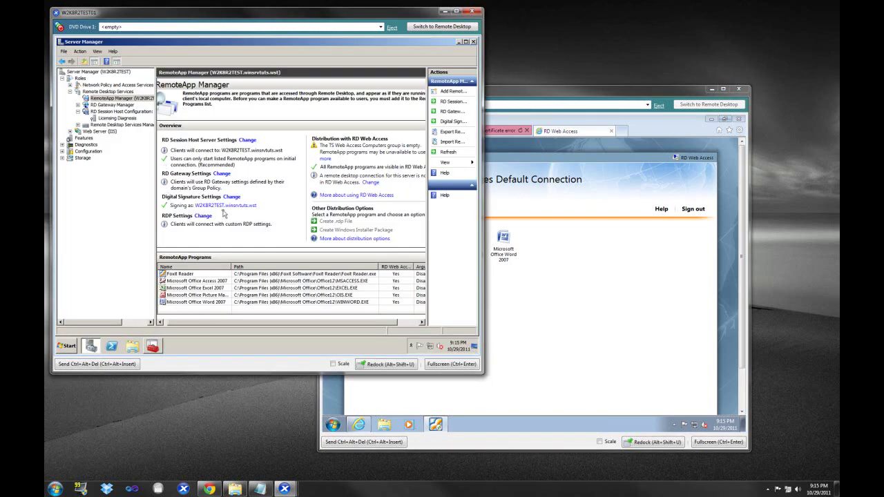
- Bring RemoteApp Manager forward, minimise the client's Internet Explorer and move the client VM window aside
left_click(509, 160)
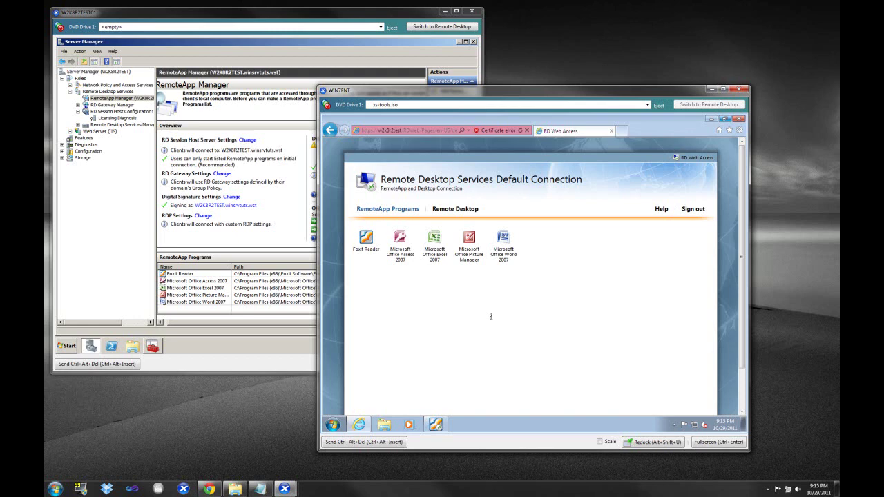
left_click(287, 199)
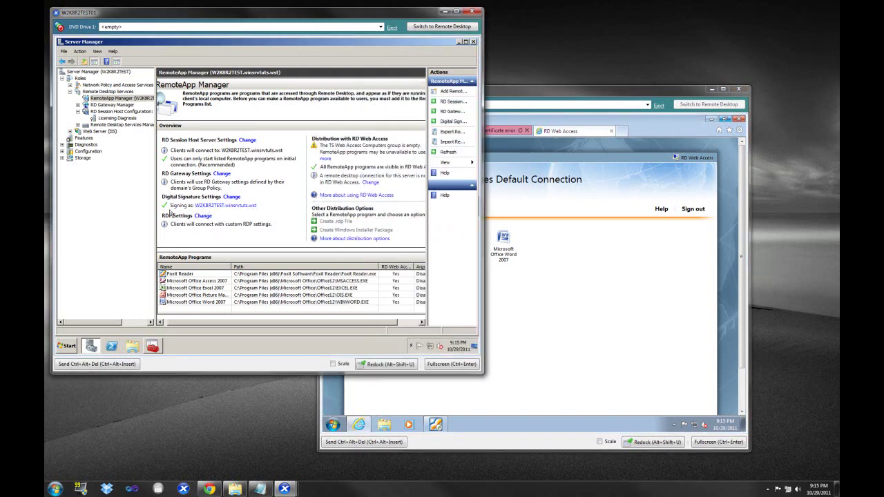
left_click(587, 324)
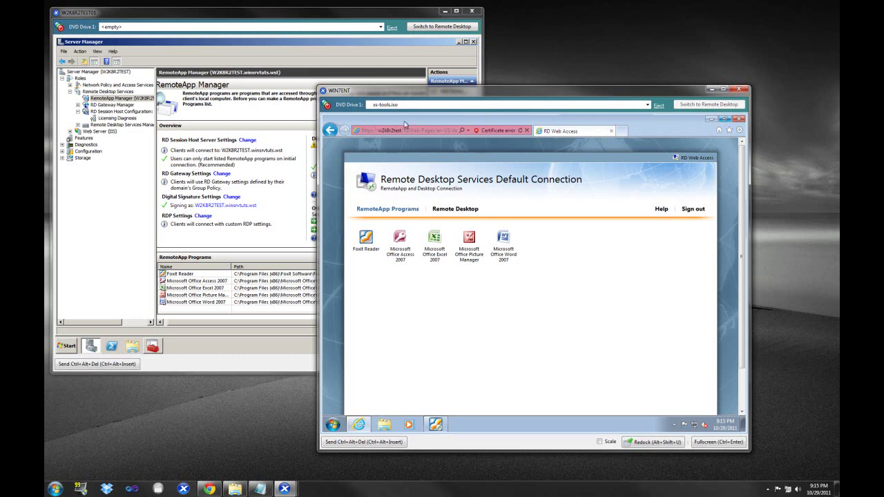
left_click(365, 130)
left_click(565, 271)
left_click(707, 119)
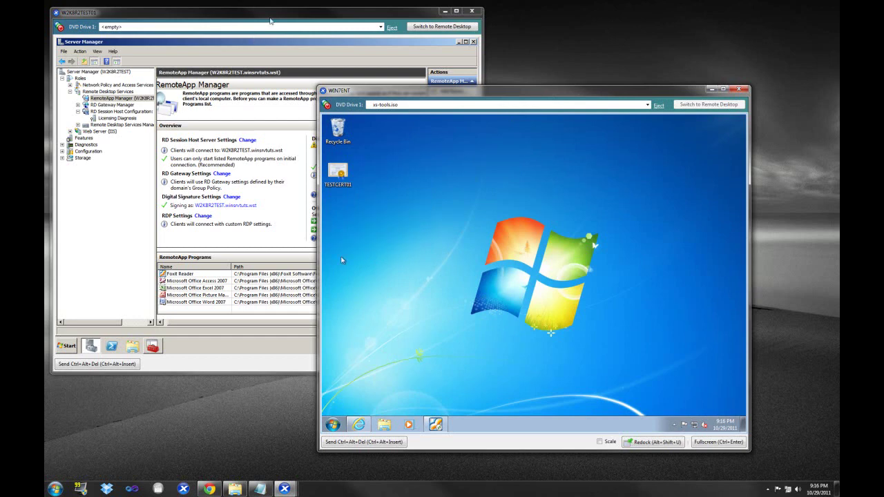
left_click_drag(556, 95, 620, 108)
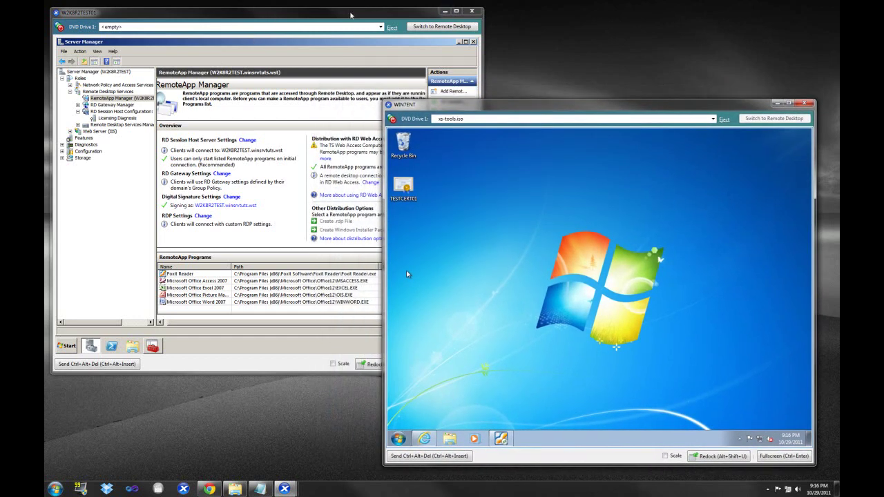
left_click(406, 14)
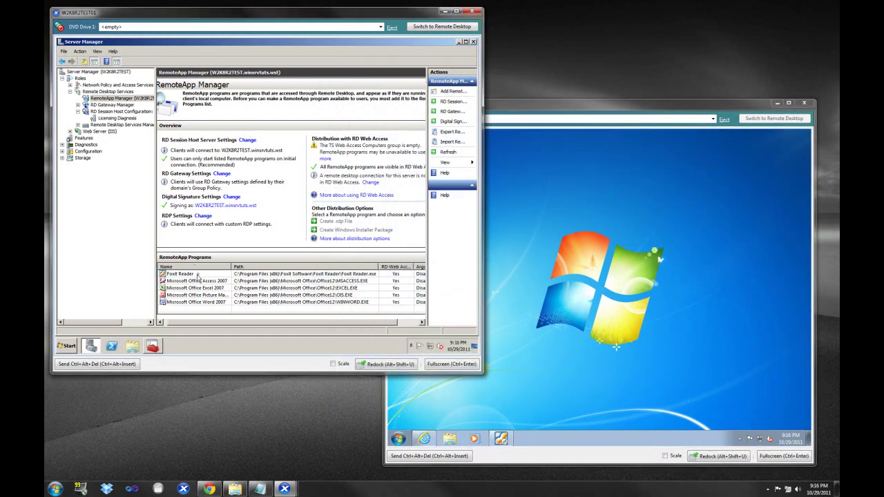
- Start a Windows Installer package for Foxit Reader saved in the Packaged Programs folder
left_click(198, 276)
left_click(491, 276)
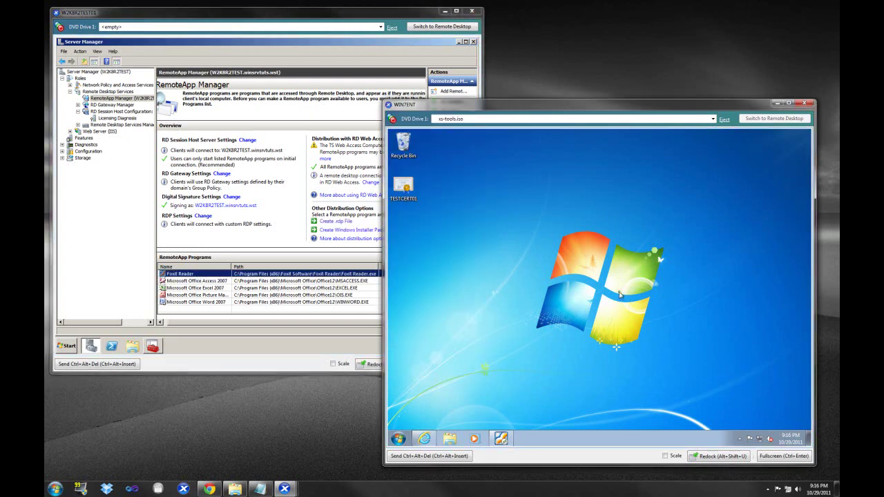
right_click(204, 277)
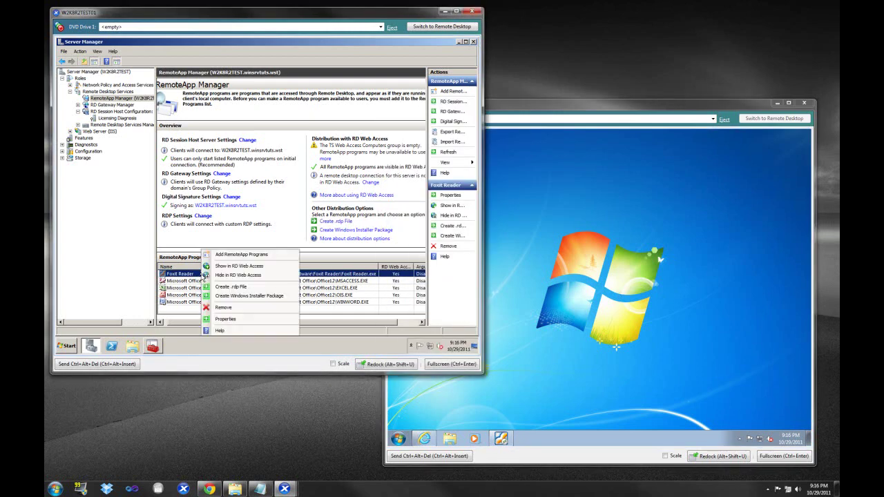
left_click(235, 297)
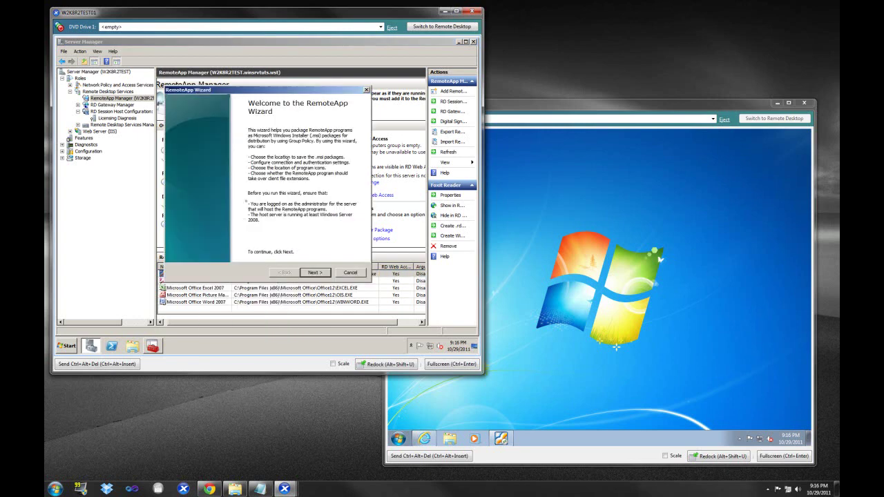
left_click(315, 273)
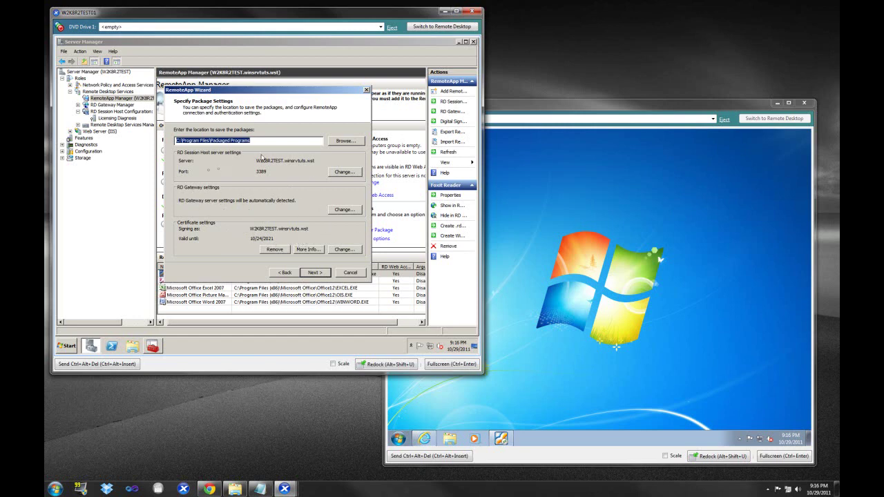
left_click(318, 272)
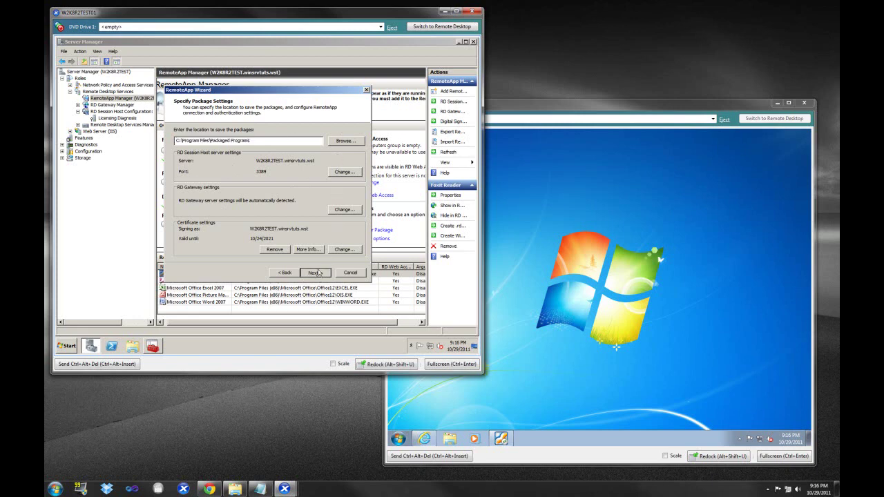
left_click(345, 141)
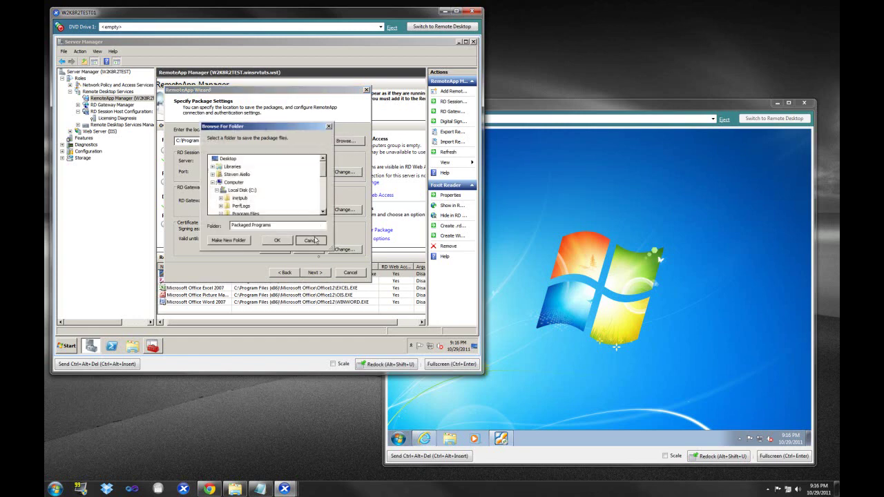
left_click(276, 240)
left_click(315, 272)
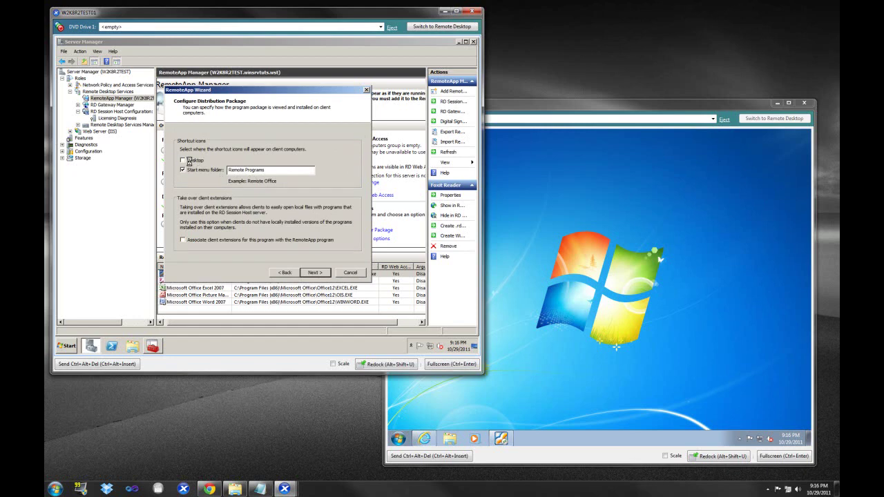
- Add a desktop shortcut, Remote Programs Start-menu folder and client extension association, then finish
left_click(187, 163)
left_click_drag(277, 168, 176, 166)
left_click(272, 169)
left_click_drag(272, 169, 226, 171)
left_click(183, 240)
left_click(315, 273)
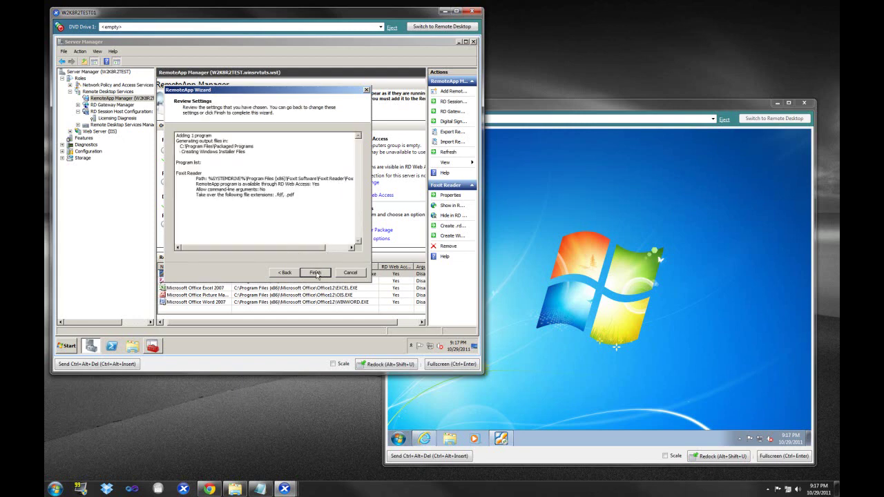
left_click(316, 272)
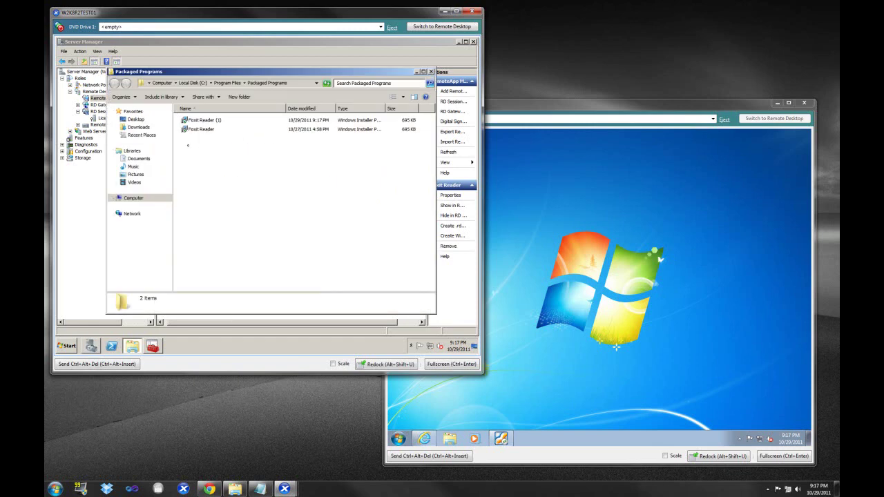
- Copy the Foxit Reader (1) package from Packaged Programs and close that folder window
right_click(197, 121)
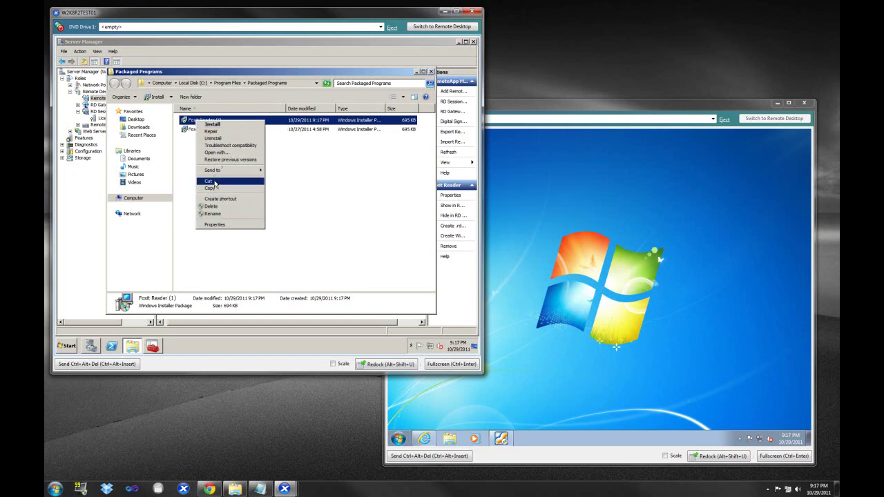
left_click(215, 187)
left_click(227, 125)
right_click(225, 125)
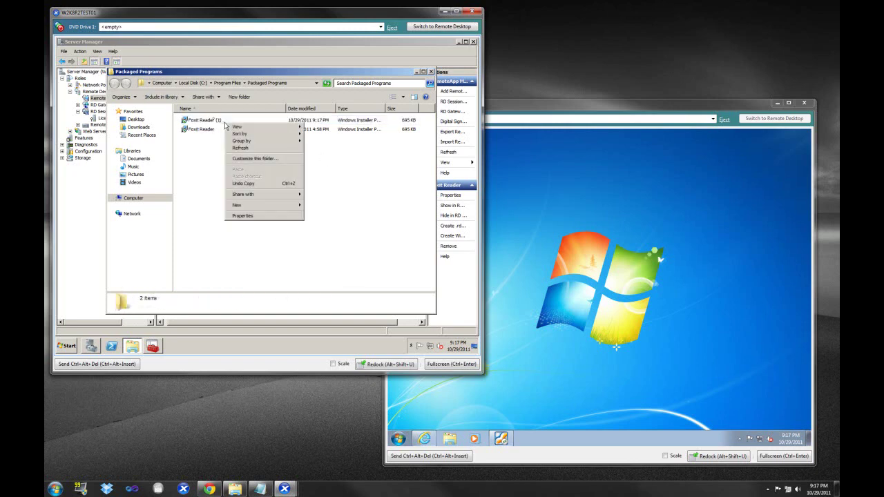
left_click(211, 119)
right_click(211, 116)
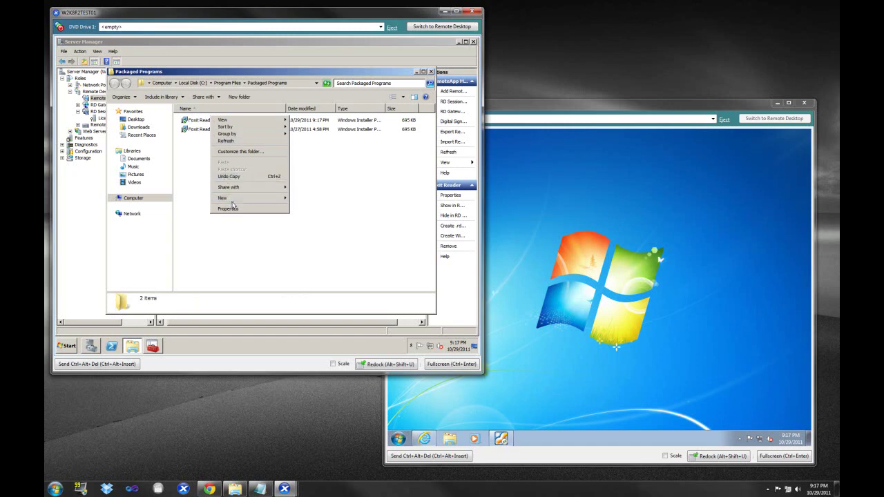
left_click(236, 209)
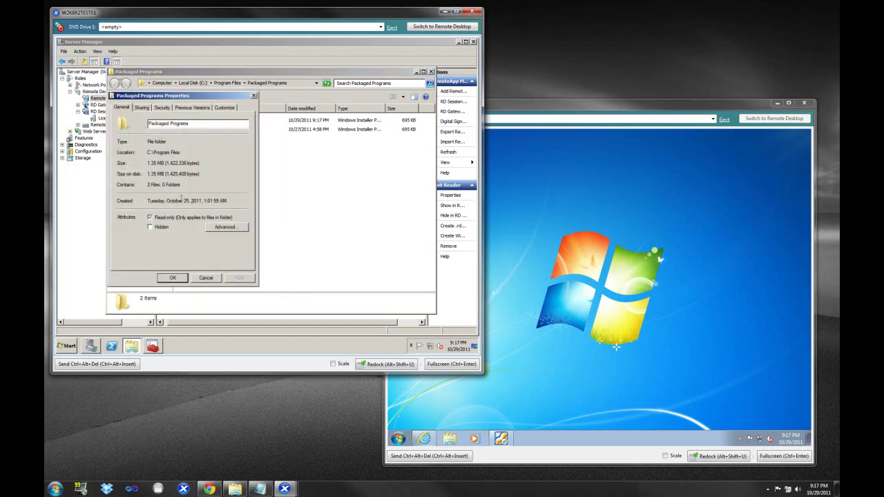
left_click(207, 278)
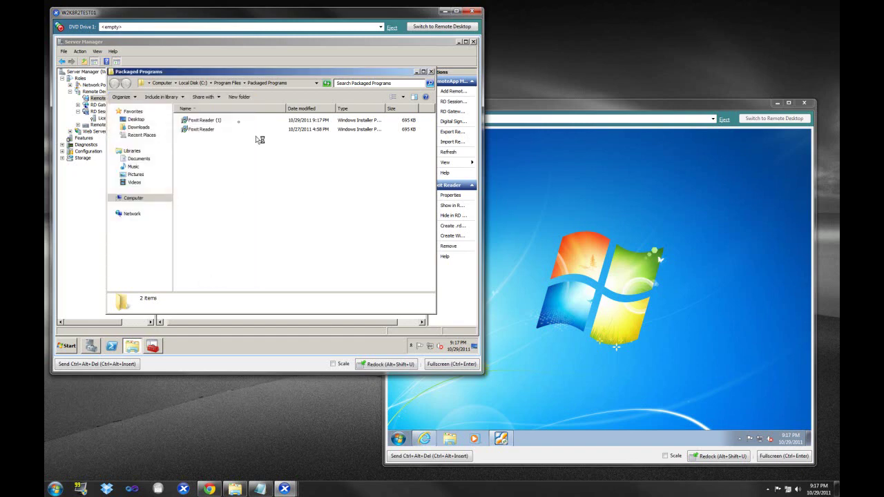
right_click(209, 122)
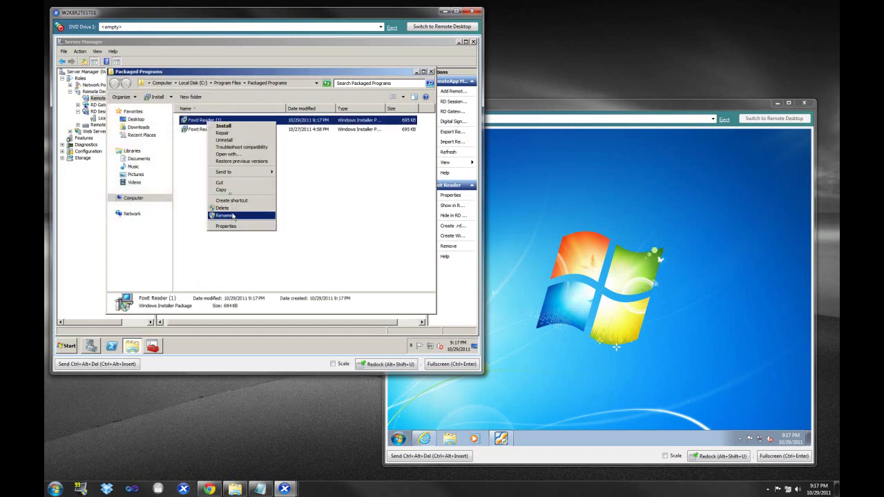
left_click(232, 190)
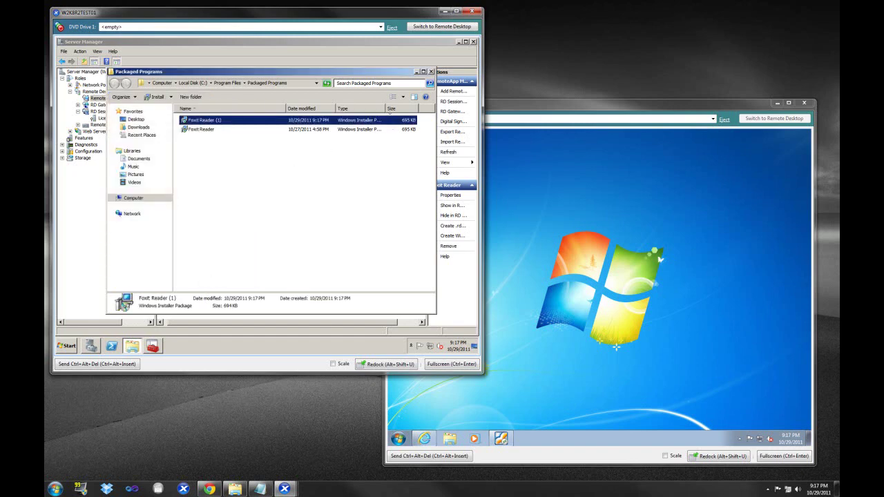
left_click(416, 72)
left_click(460, 42)
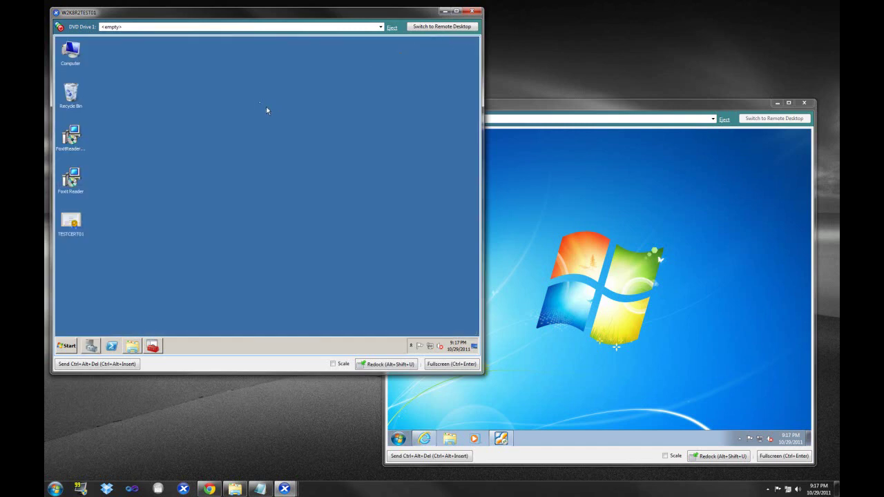
left_click(68, 347)
left_click(332, 313)
left_click(133, 346)
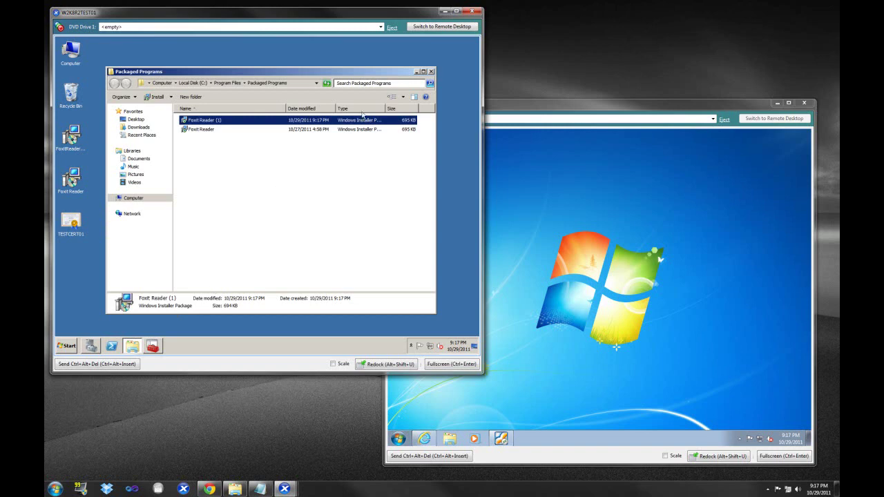
left_click(431, 72)
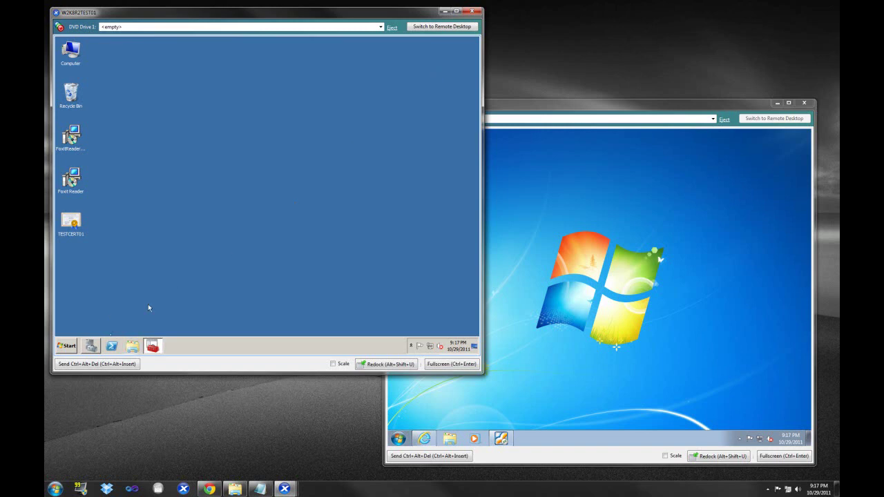
- Open \\w2k8r1app01 from Run and paste the package into its Domain Share folder
left_click(69, 347)
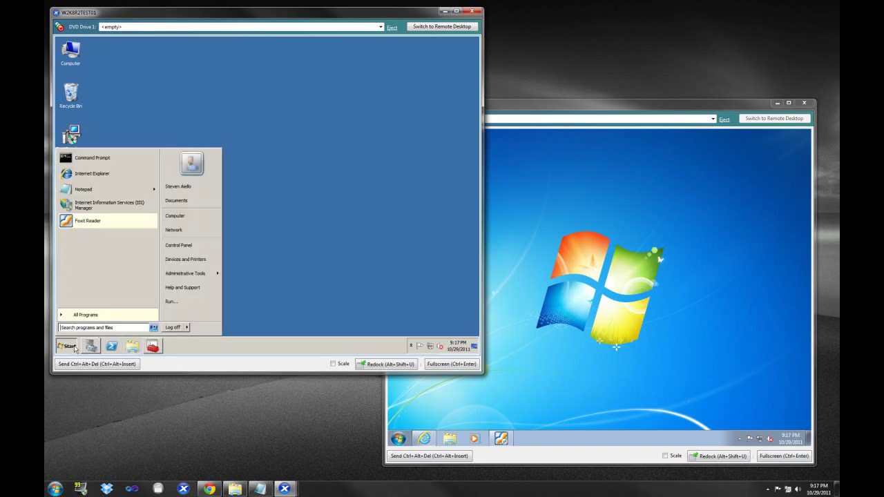
left_click(183, 301)
type("\\\\")
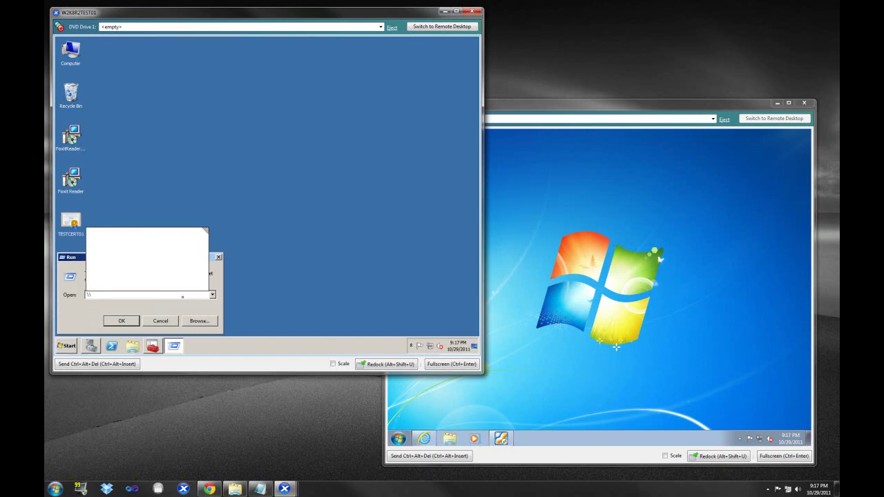
type("w2k8r1app01\\d")
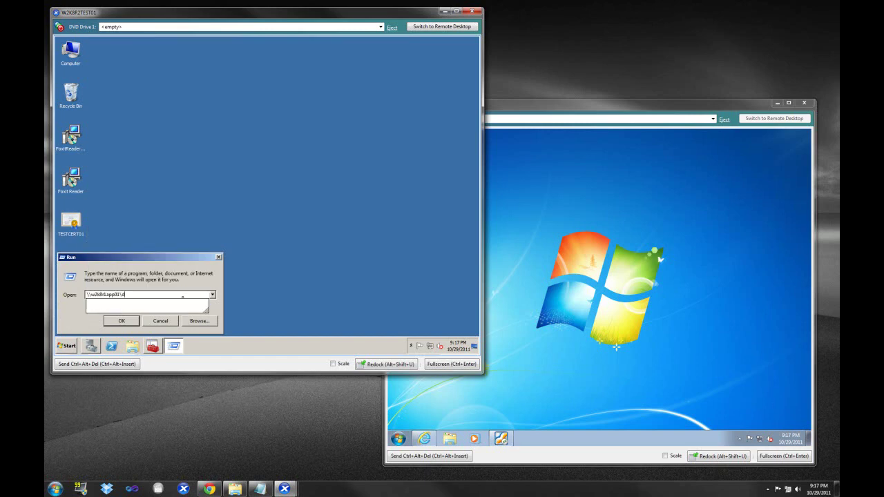
type("om")
key("BackSpace")
key("Return")
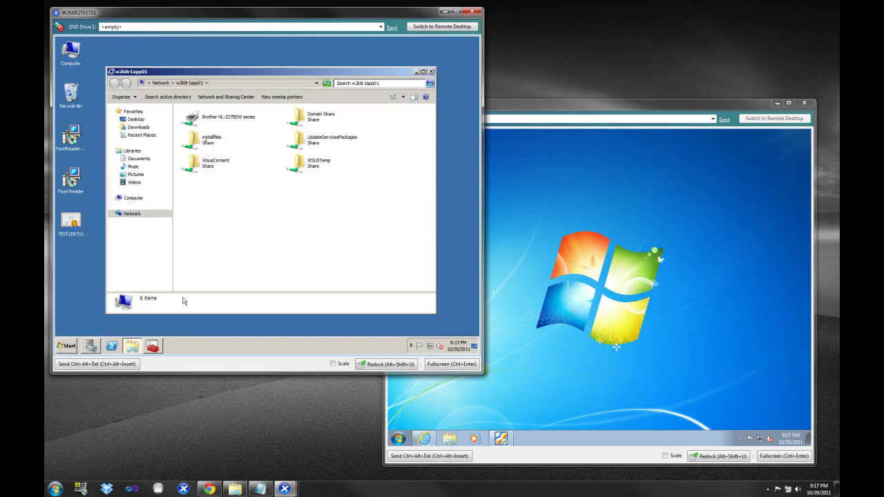
double_click(335, 122)
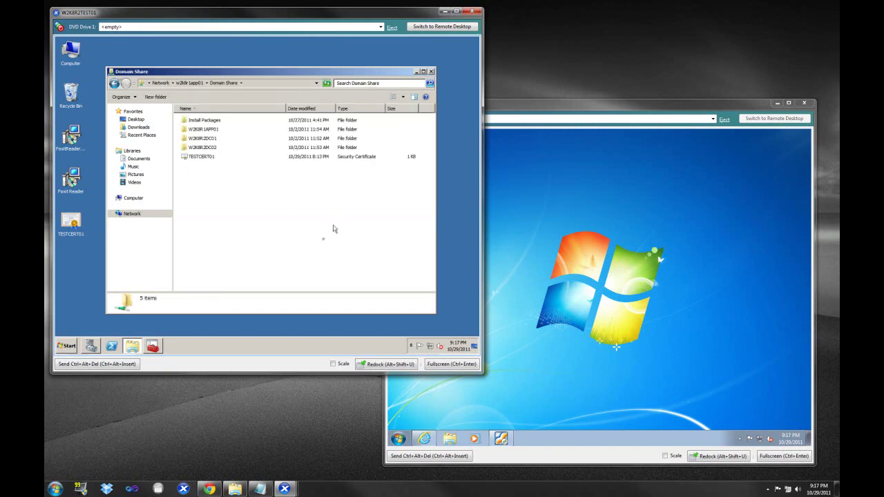
key("ctrl+v")
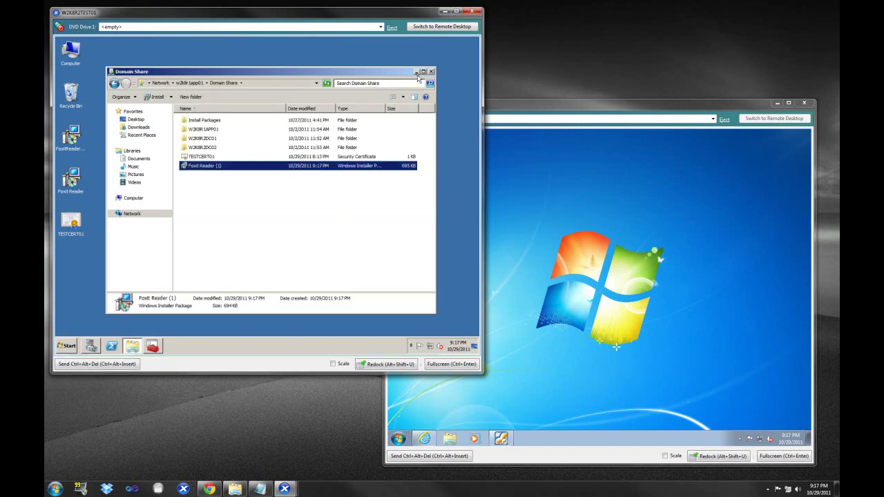
left_click(416, 72)
left_click(596, 205)
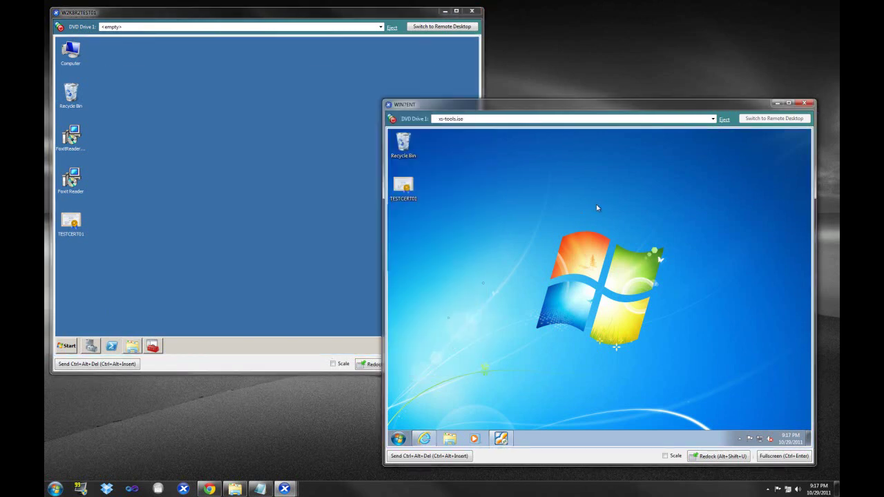
- Copy the Foxit Reader (1) installer from \\w2k8r1app01's Domain Share to the Windows 7 desktop
left_click(404, 434)
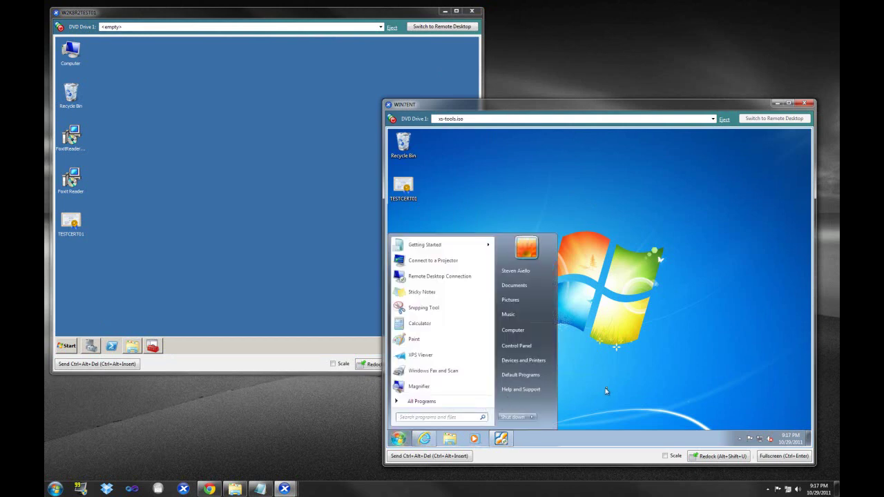
key("super+r")
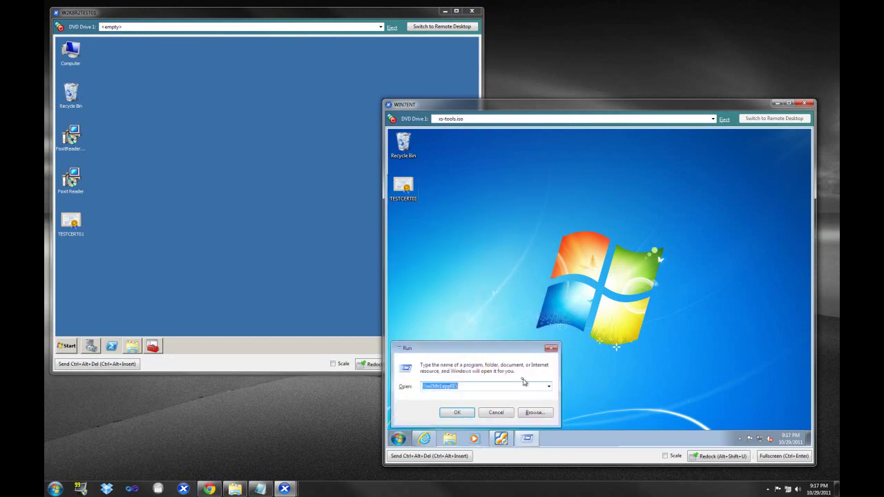
key("Return")
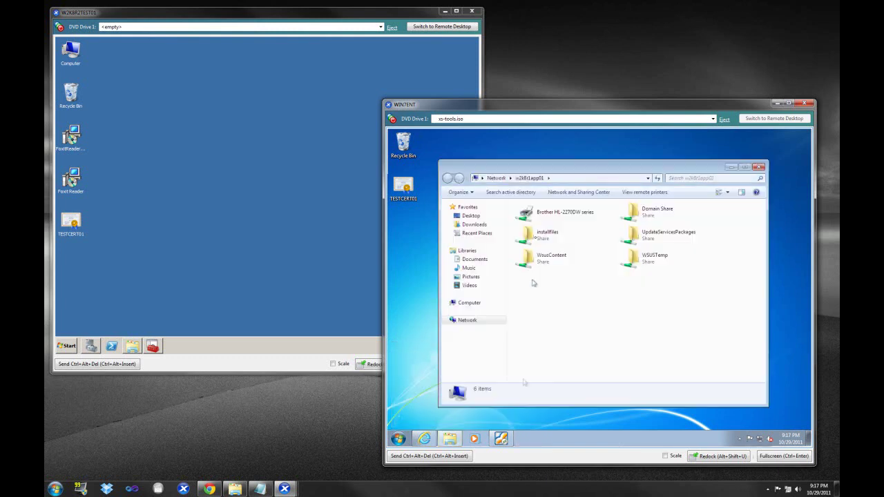
double_click(651, 212)
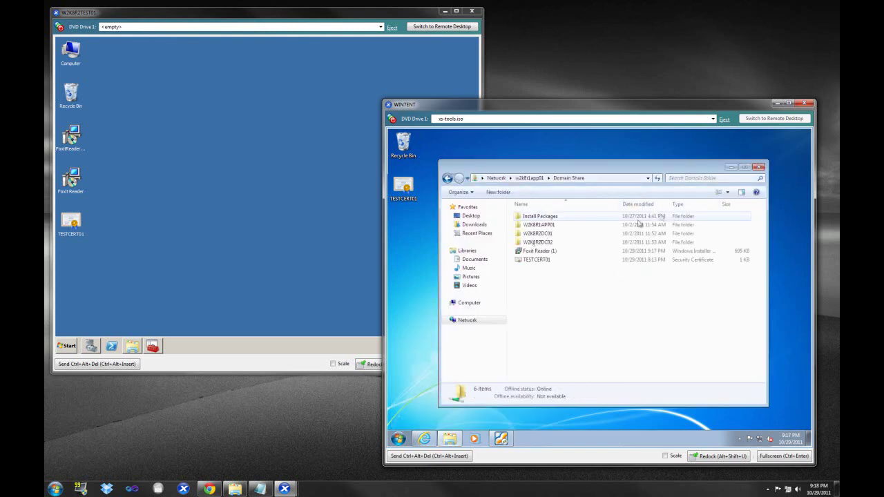
left_click(533, 253)
left_click_drag(533, 253, 404, 242)
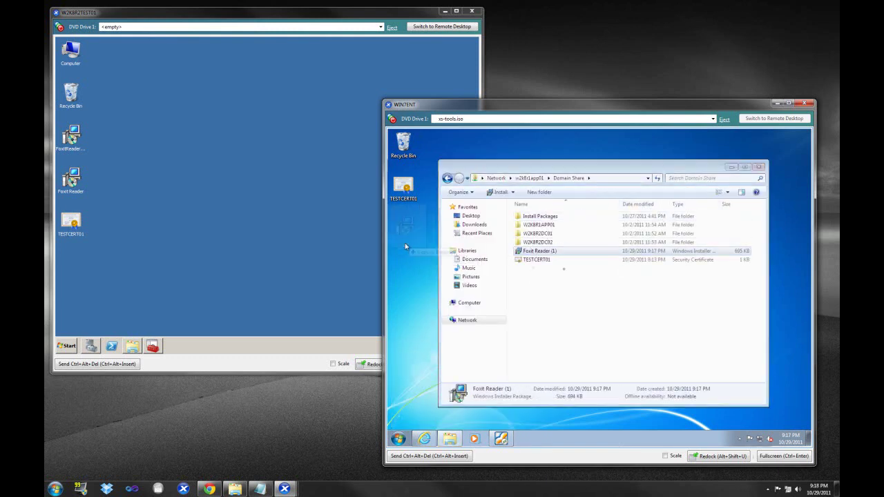
left_click(759, 166)
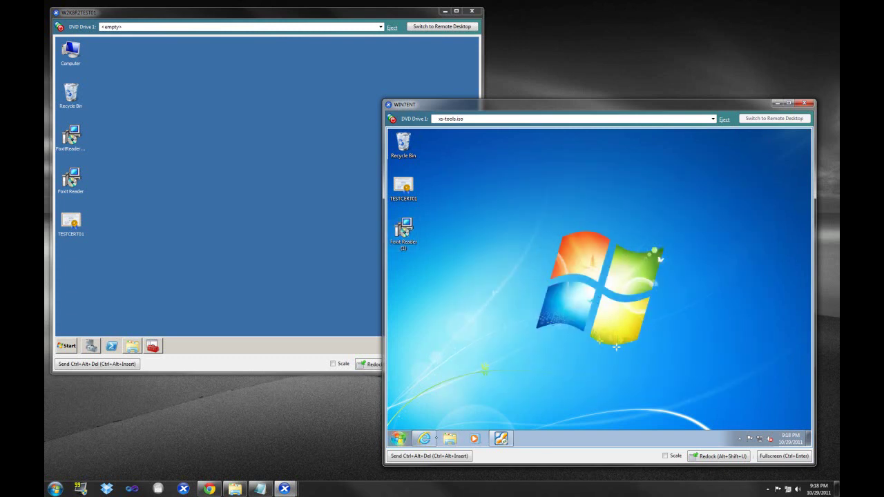
- Reopen Domain Share on \\w2k8r1app01, minimise it, and check the Foxit Reader (1) desktop icon
left_click(398, 439)
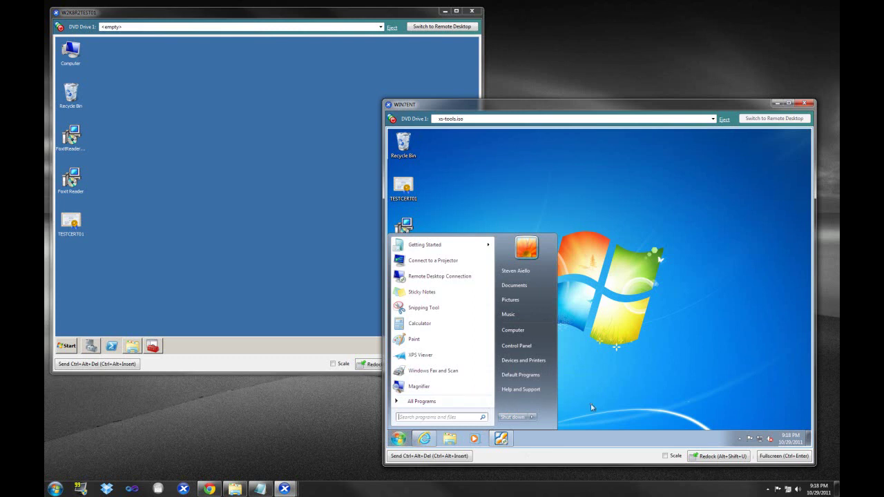
key("super+r")
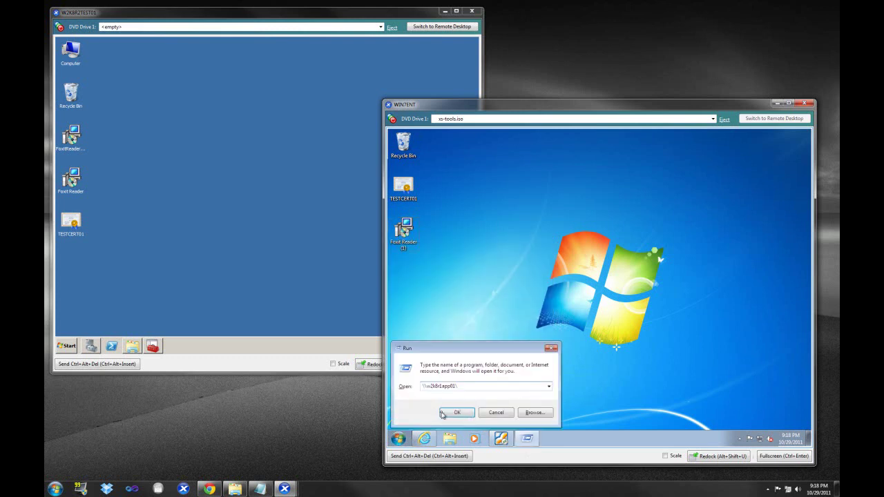
left_click(442, 413)
left_click(660, 212)
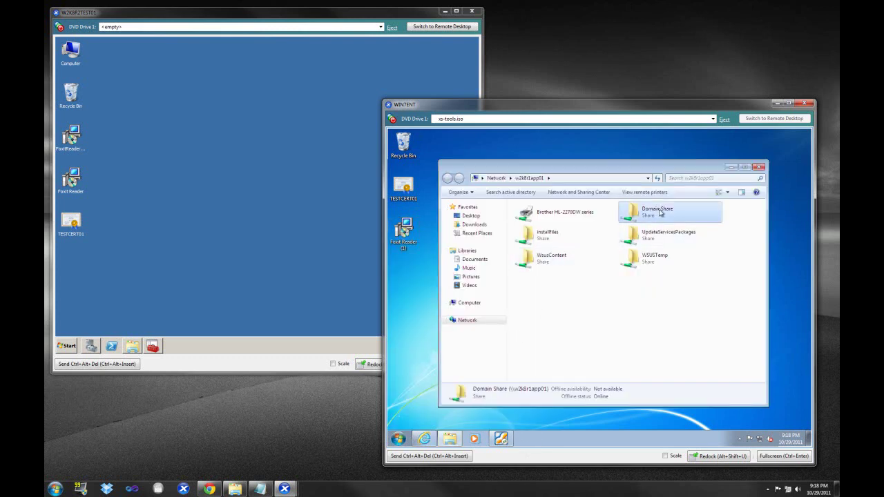
double_click(660, 212)
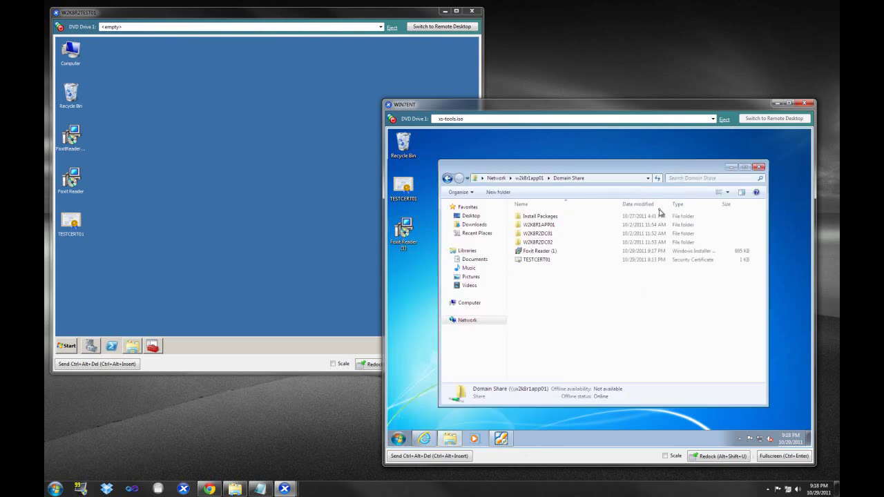
left_click(389, 328)
left_click(731, 167)
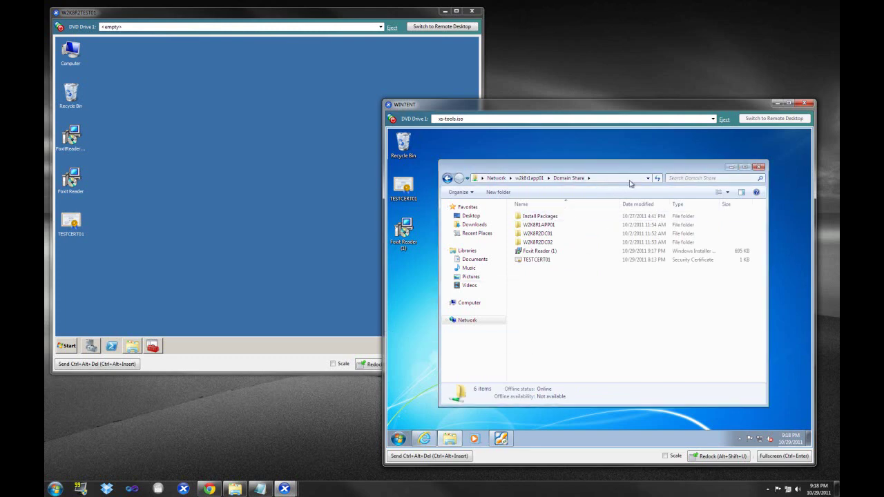
left_click(412, 229)
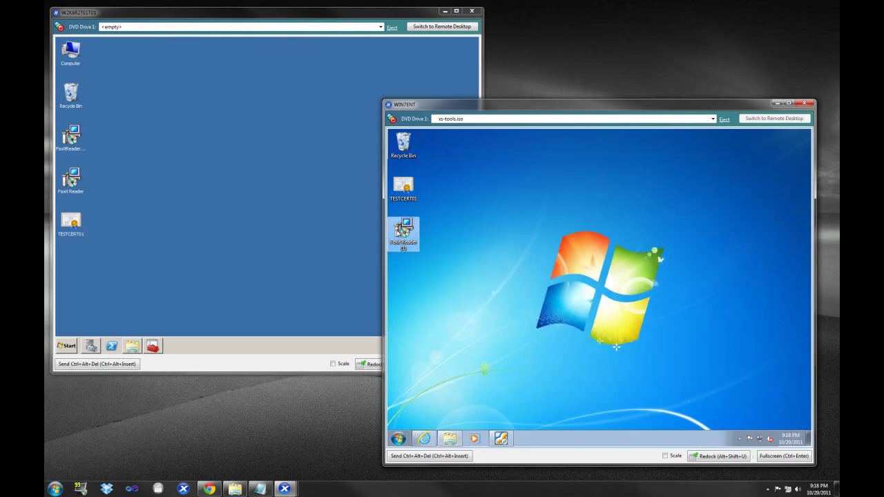
left_click(459, 233)
- Close Foxit Reader, sign out of RD Web Access, and close Internet Explorer
left_click(402, 232)
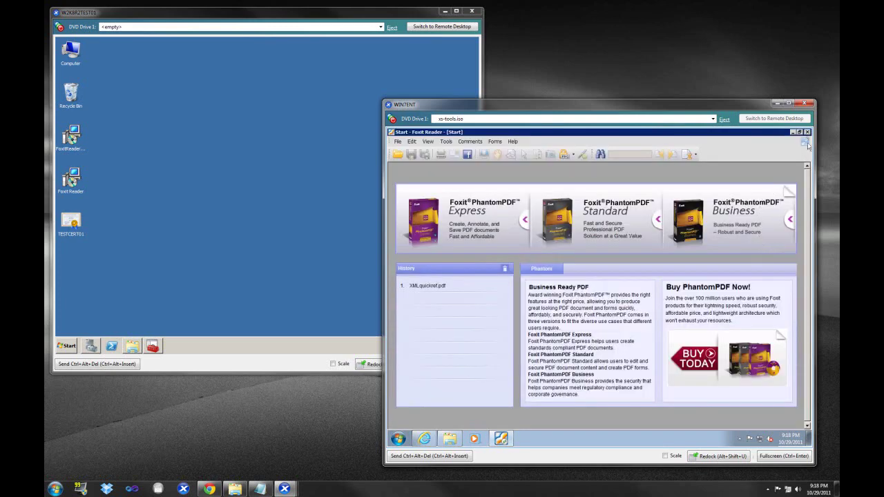
left_click(807, 132)
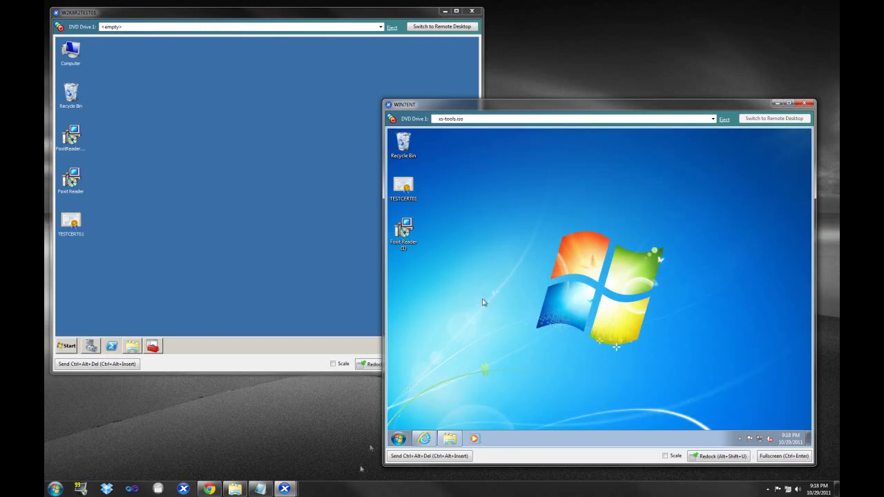
left_click(425, 439)
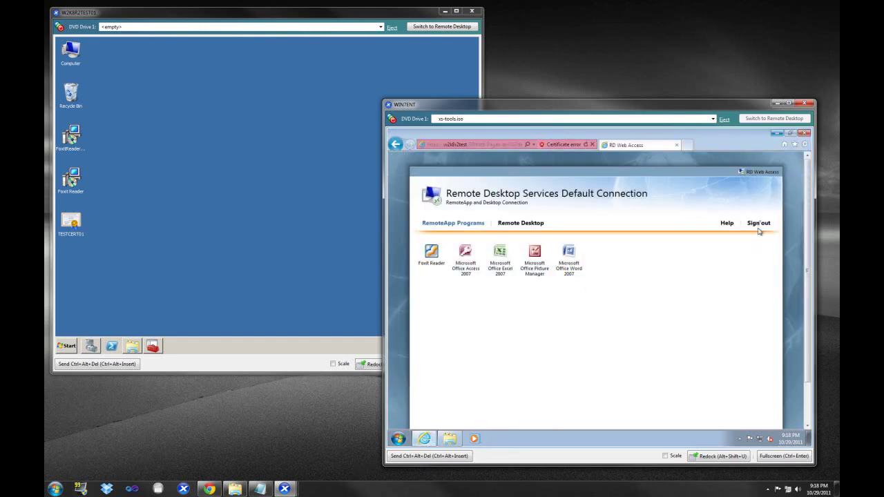
left_click(760, 224)
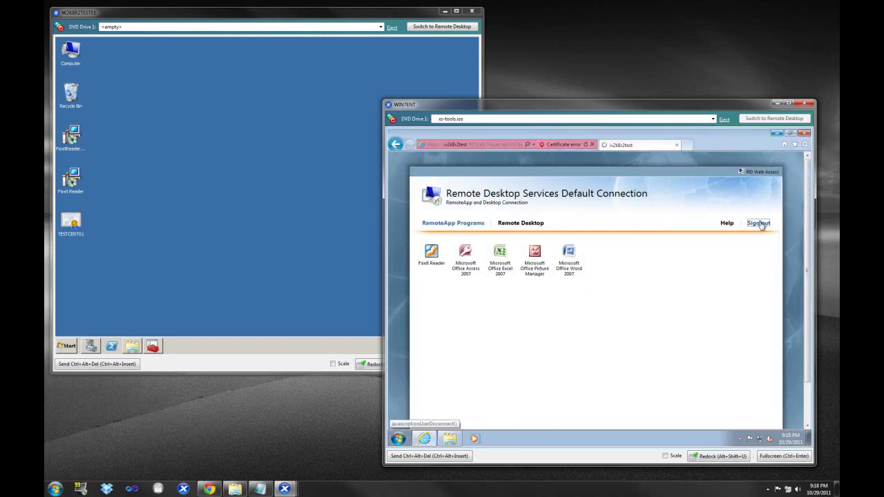
left_click(805, 133)
- Run the Foxit Reader (1) MSI from the desktop and approve the UAC prompt to install it
left_click(407, 232)
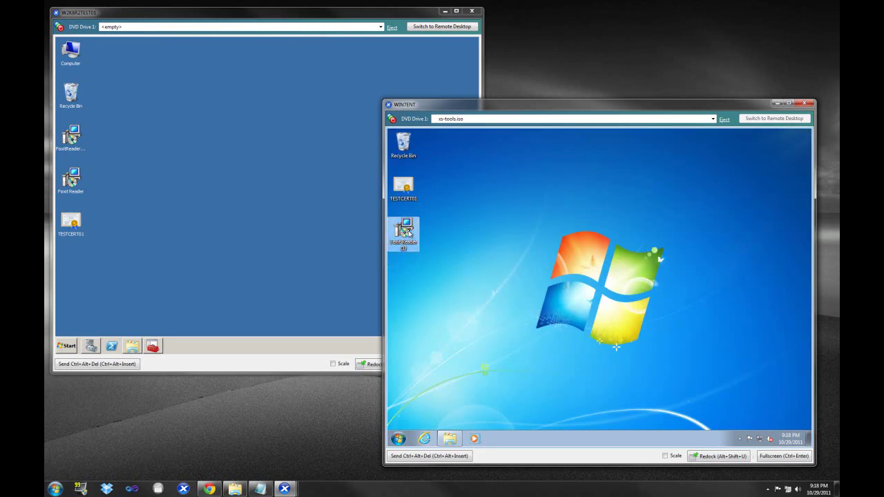
double_click(407, 232)
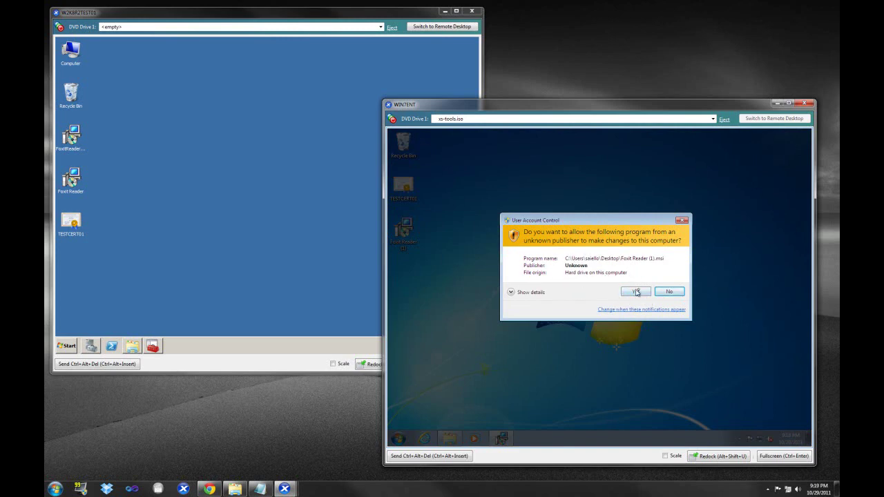
left_click(531, 293)
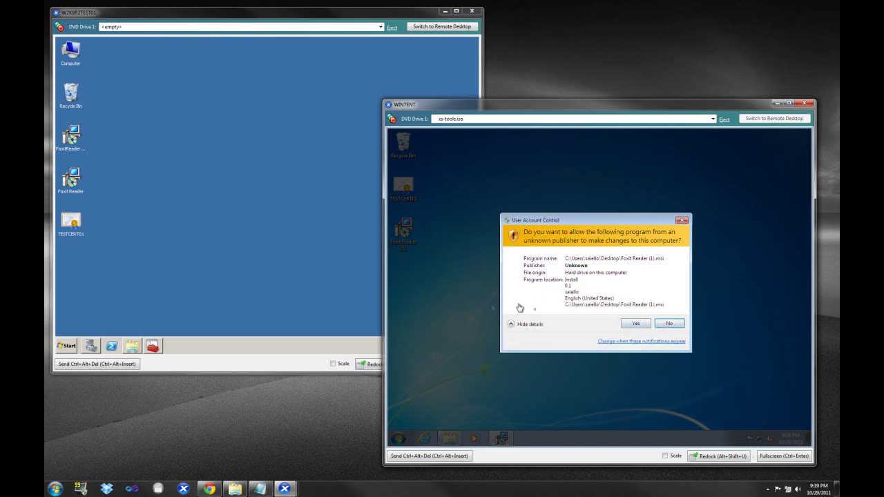
left_click(637, 323)
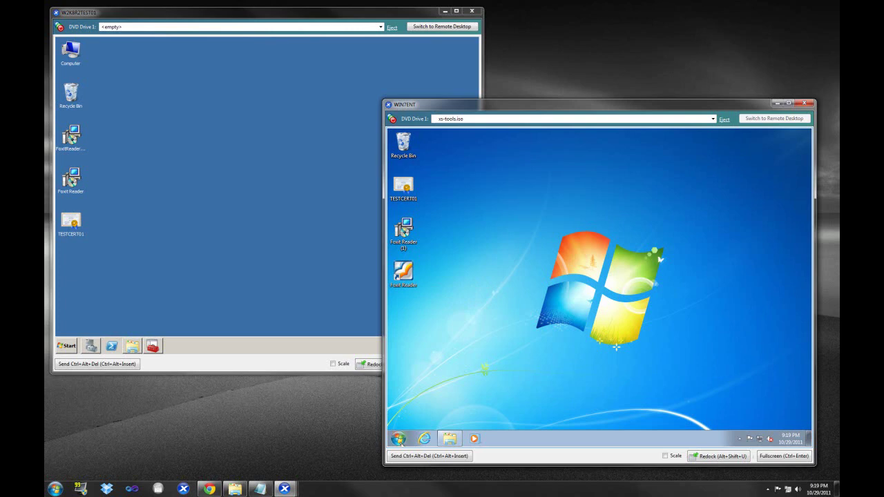
left_click(399, 440)
- Check the pass-the-hash PDF's Properties to confirm it opens with Remote Desktop Connection
left_click(399, 440)
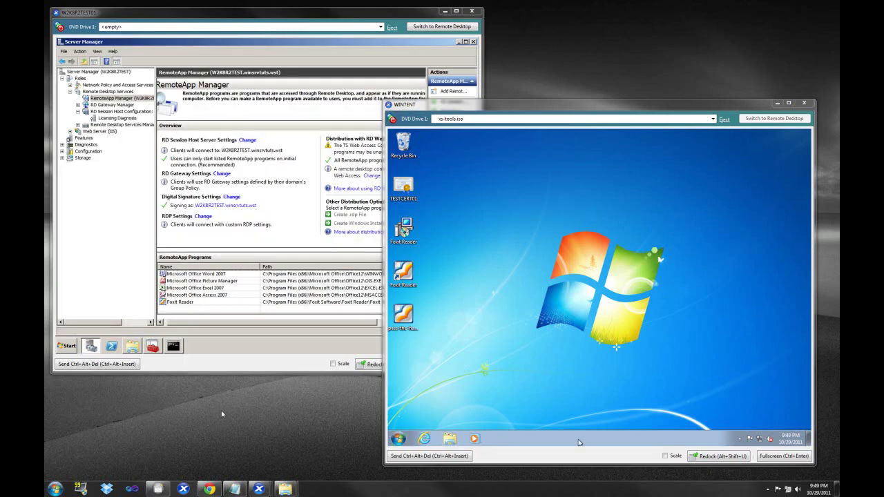
left_click(391, 330)
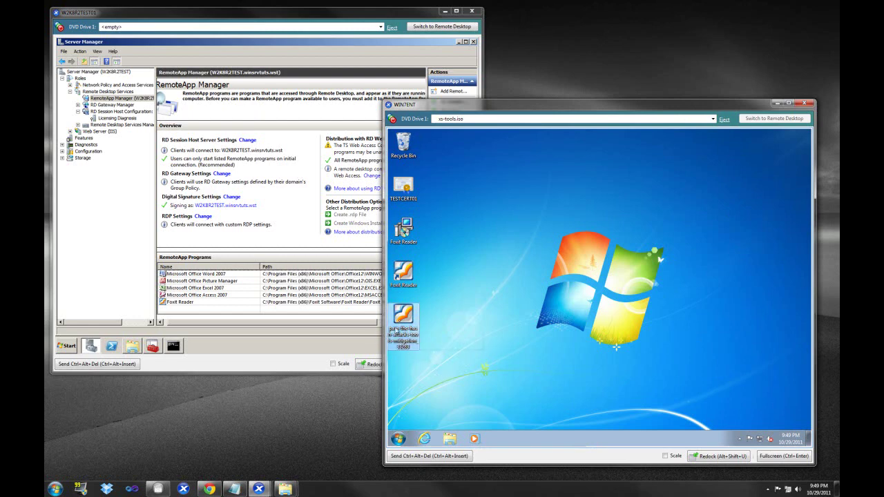
right_click(400, 324)
left_click(426, 324)
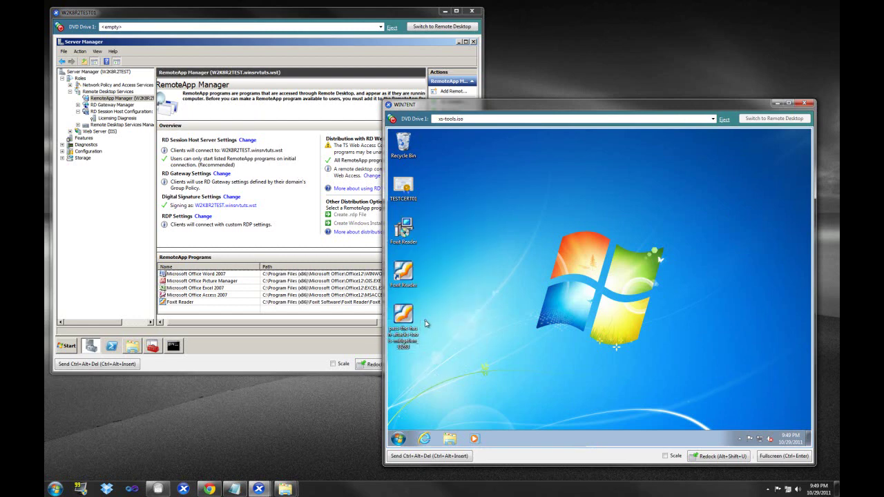
right_click(413, 324)
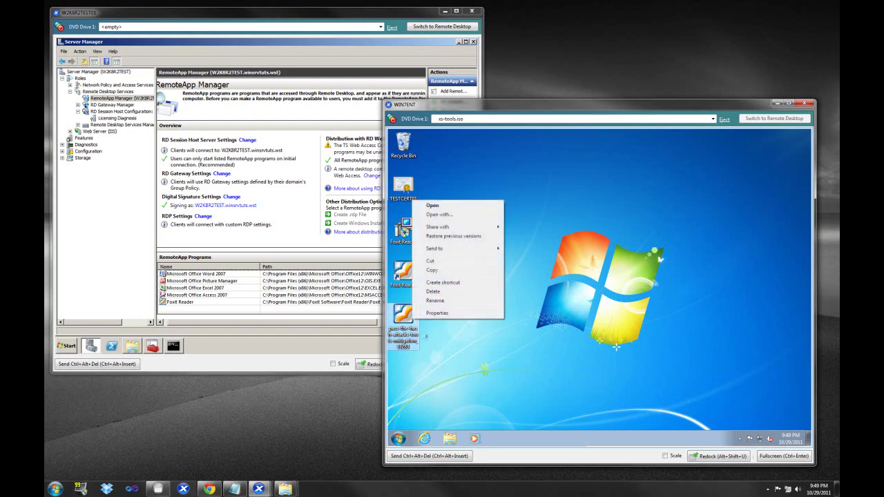
left_click(442, 319)
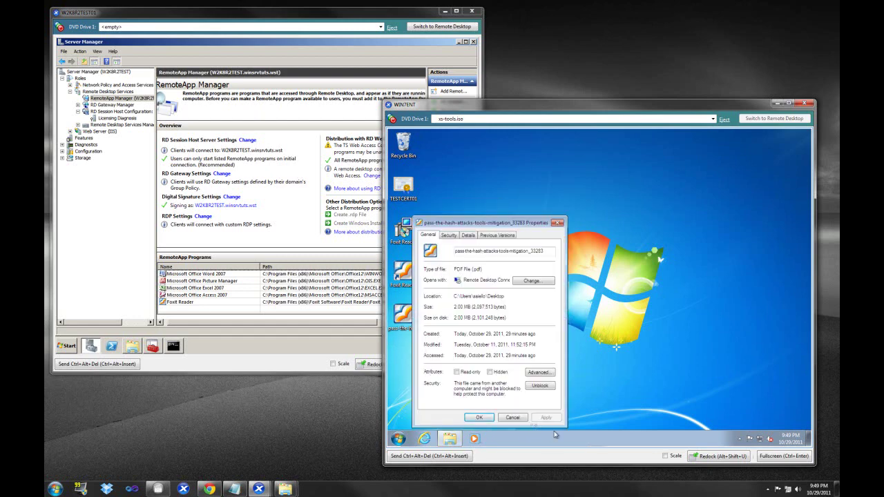
left_click(513, 417)
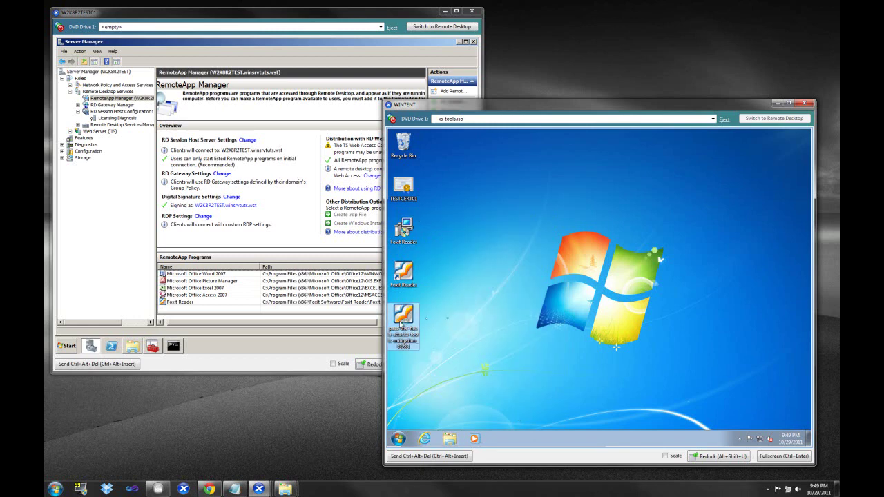
- Open the pass-the-hash PDF and sign in with the account password to view it remotely
double_click(403, 321)
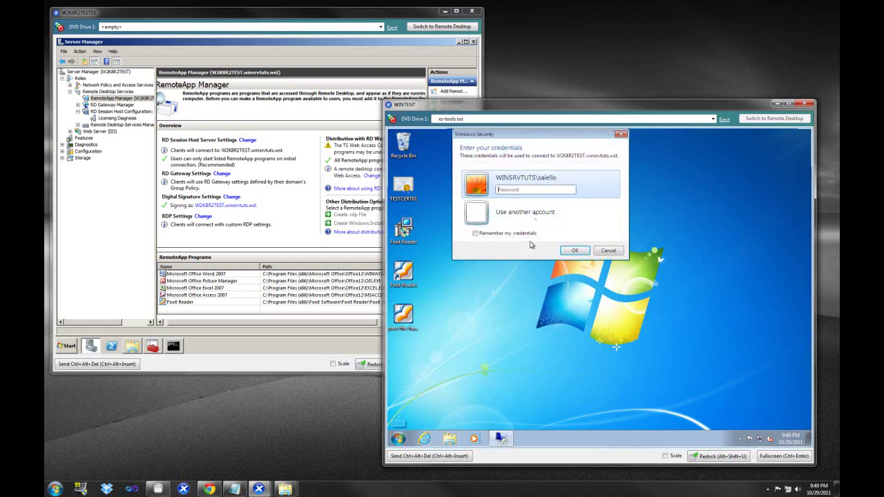
left_click(543, 189)
key("Return")
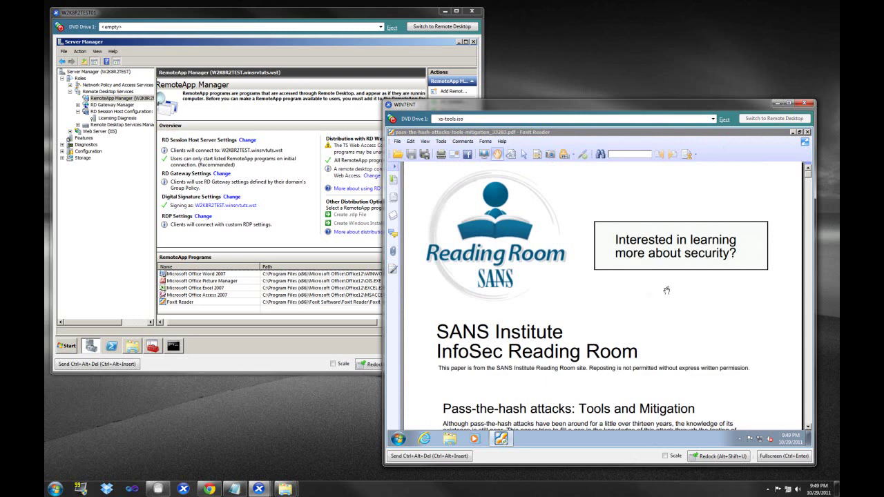
- Scroll through the SANS paper's opening page, then close the remote Foxit Reader window
scroll(632, 335, "down", 1)
scroll(632, 335, "down", 4)
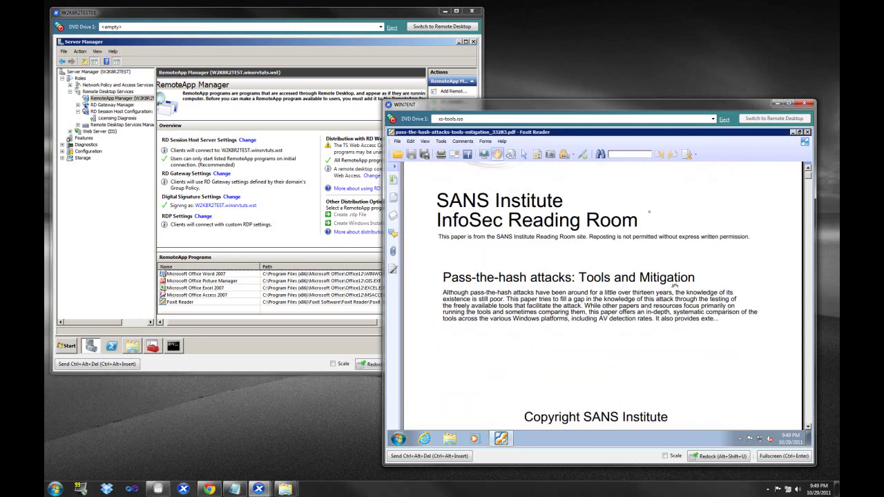
scroll(596, 191, "up", 1)
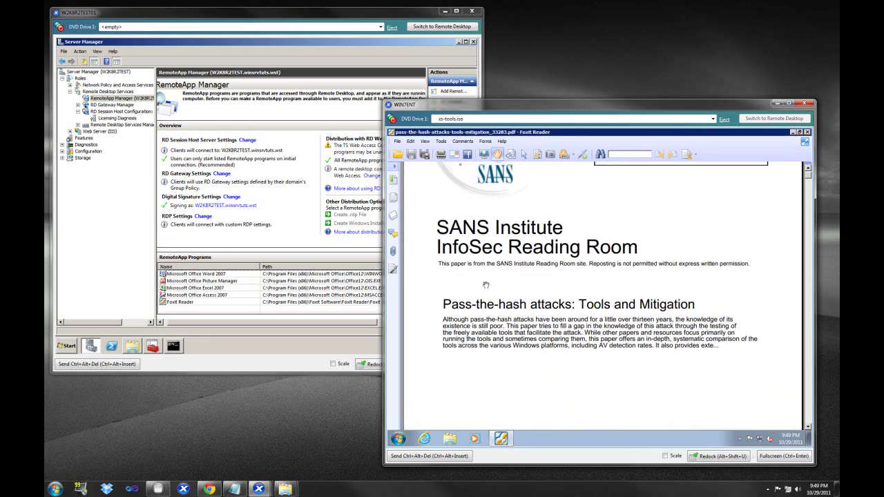
left_click(806, 132)
left_click(443, 295)
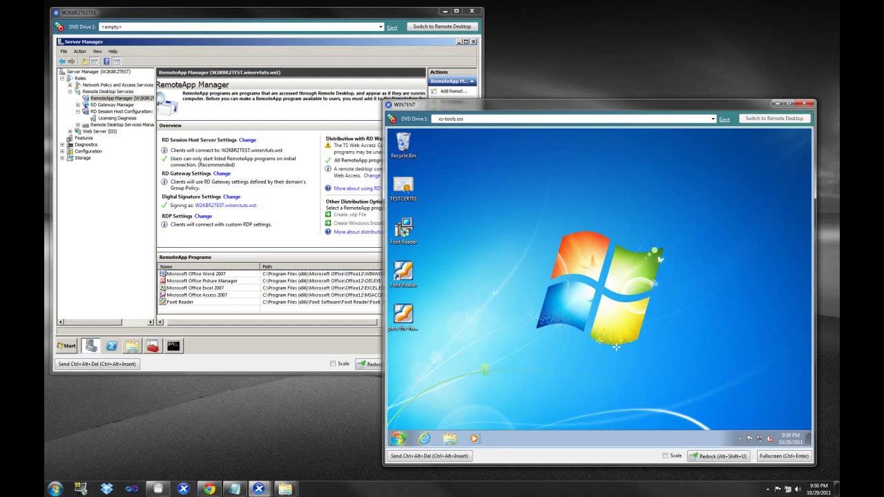
left_click(397, 439)
left_click(470, 231)
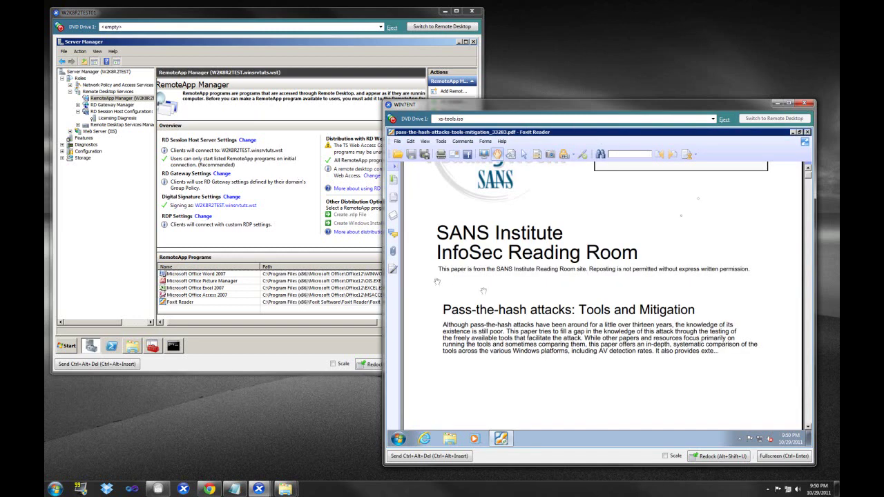
left_click(806, 132)
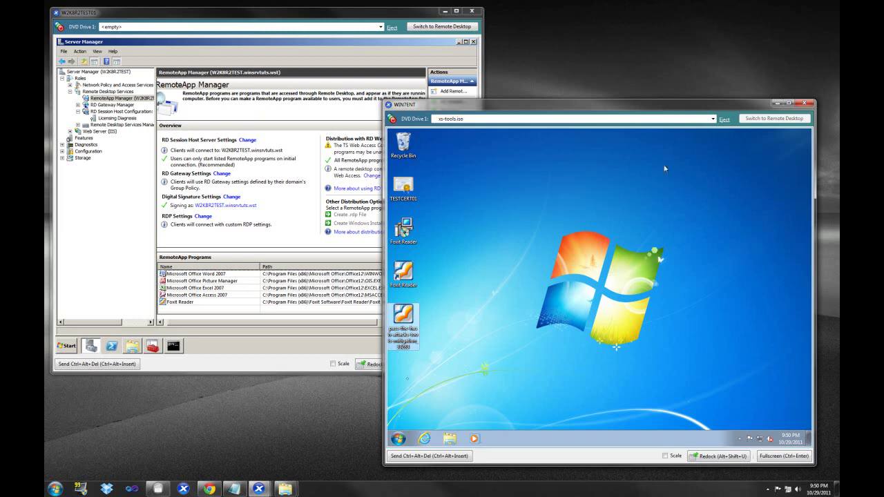
- Launch Foxit Reader from Start > All Programs > Remote Programs
left_click(399, 439)
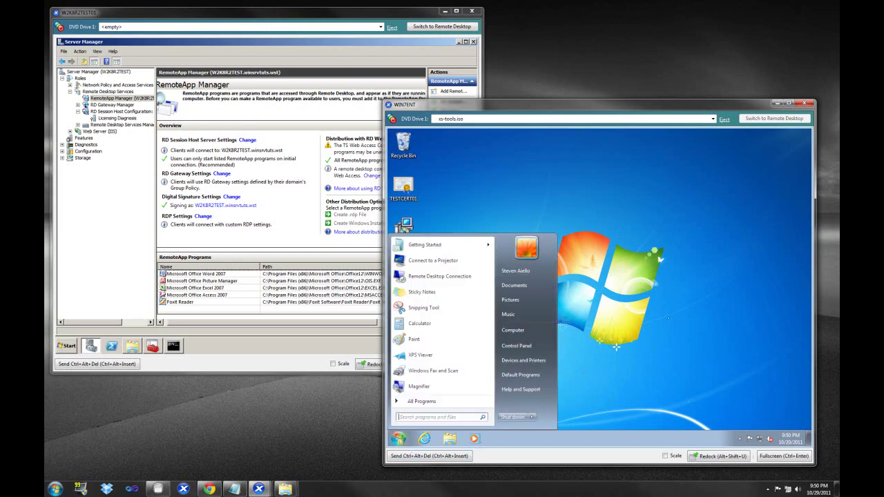
left_click(420, 402)
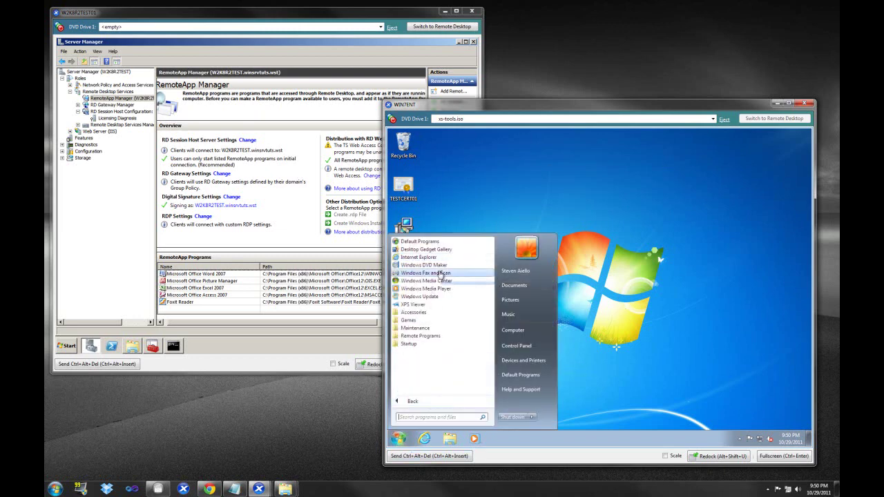
left_click(402, 336)
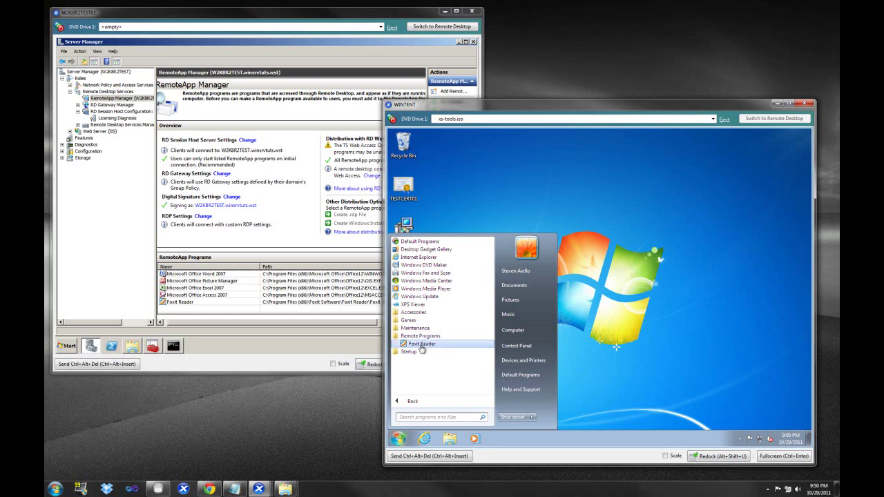
left_click(422, 345)
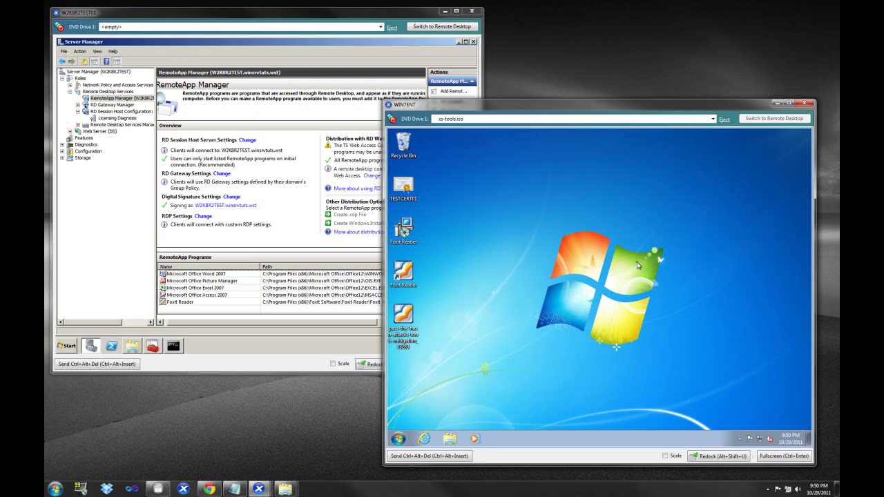
left_click(411, 324)
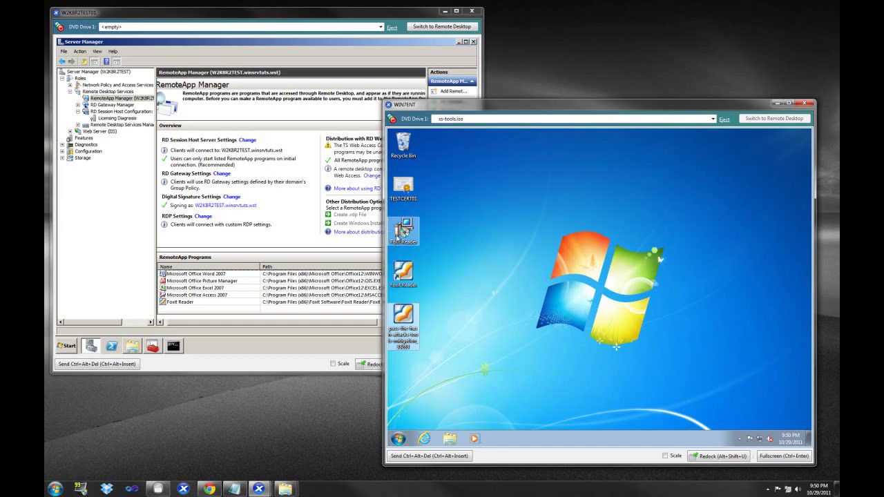
left_click(413, 228)
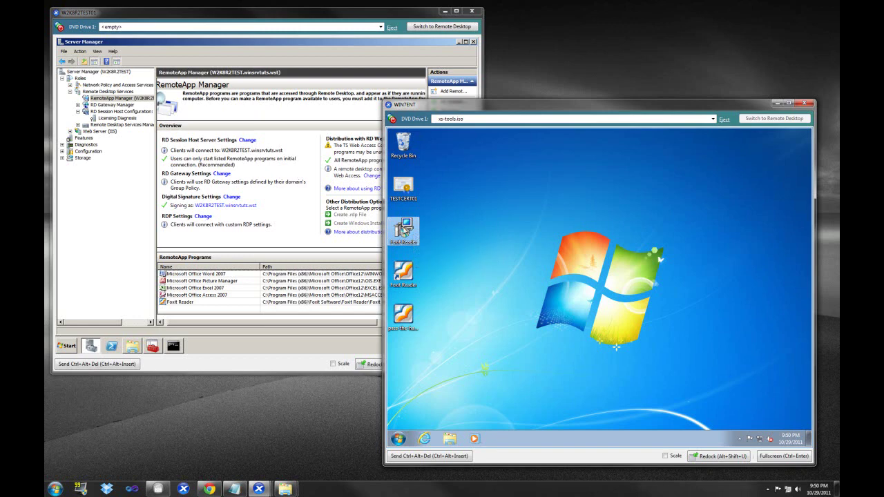
right_click(405, 229)
left_click(428, 368)
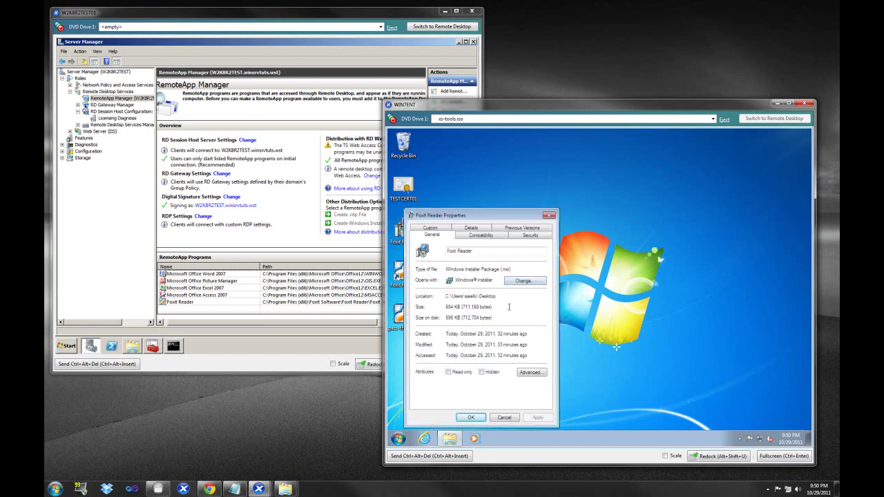
left_click(506, 418)
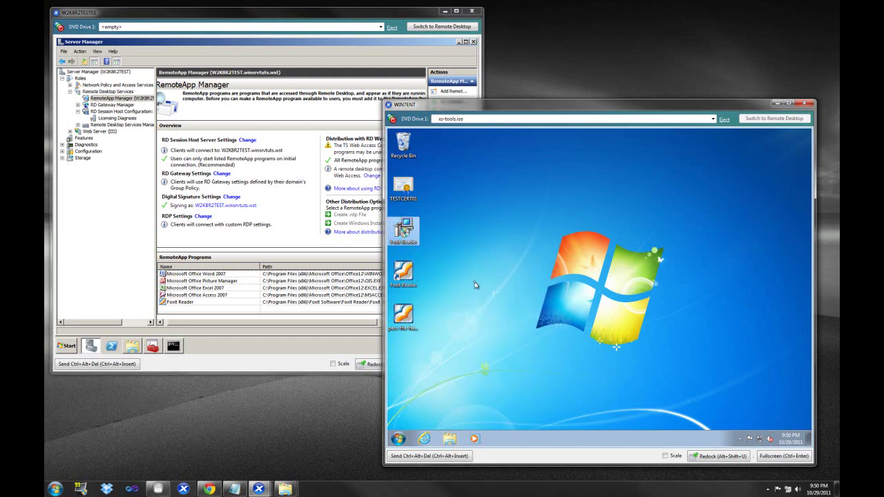
left_click(456, 199)
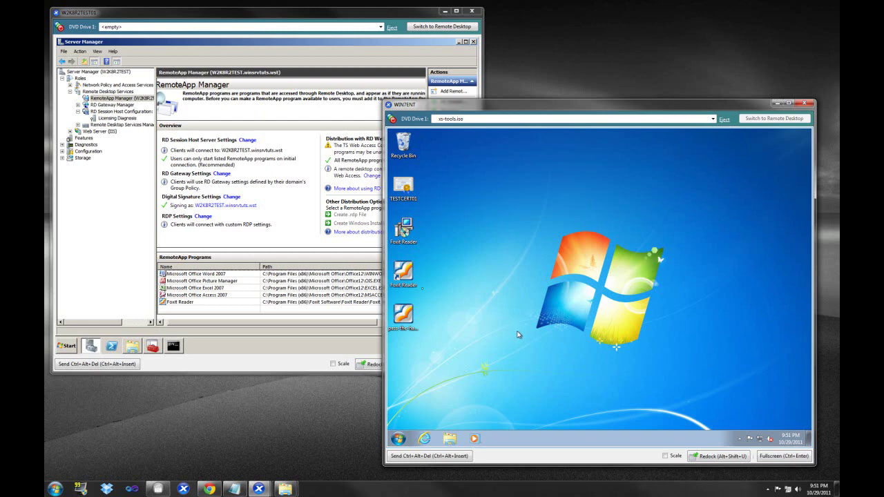
left_click(403, 230)
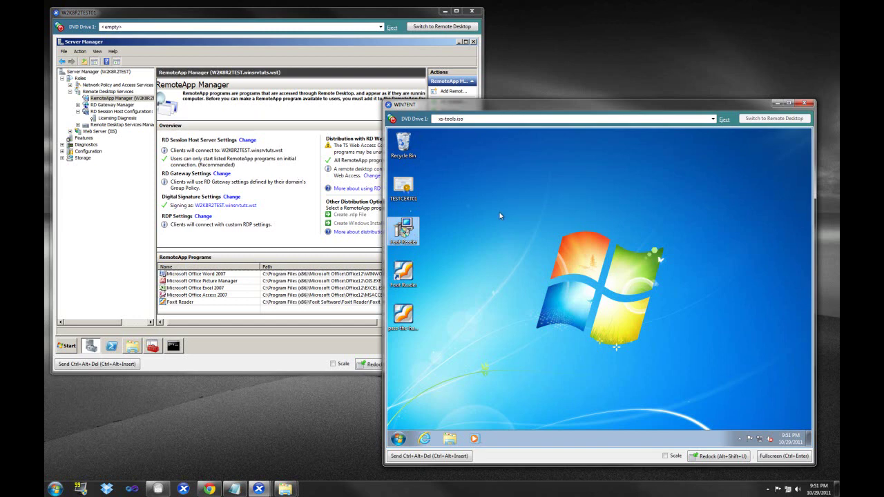
left_click(533, 251)
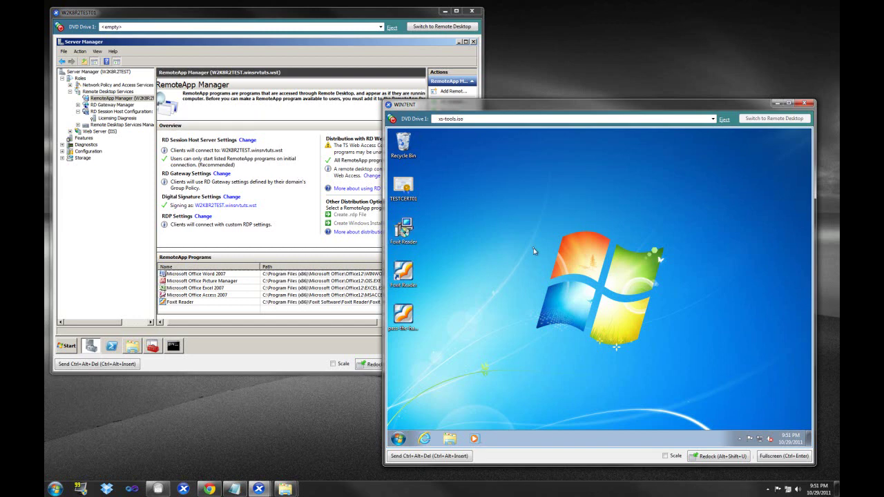
- Select the Microsoft Office Word 2007 RemoteApp entry, then check the Foxit Reader installer's options on the client
left_click(381, 57)
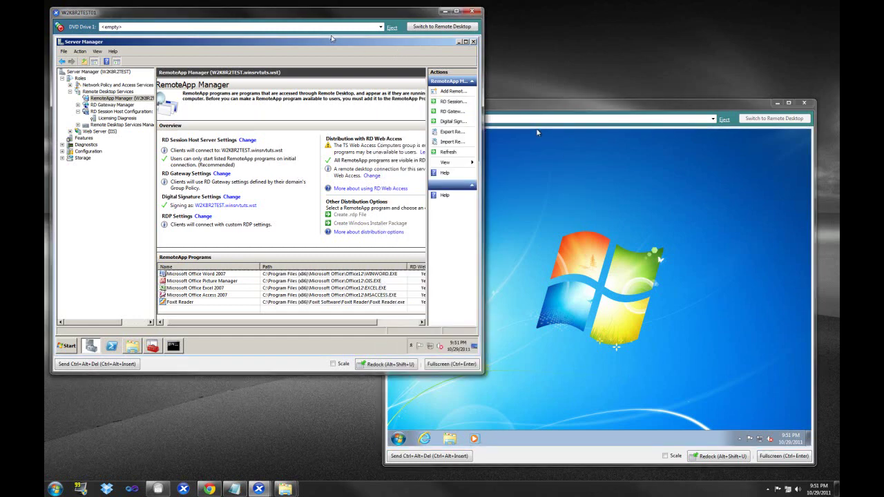
left_click(233, 274)
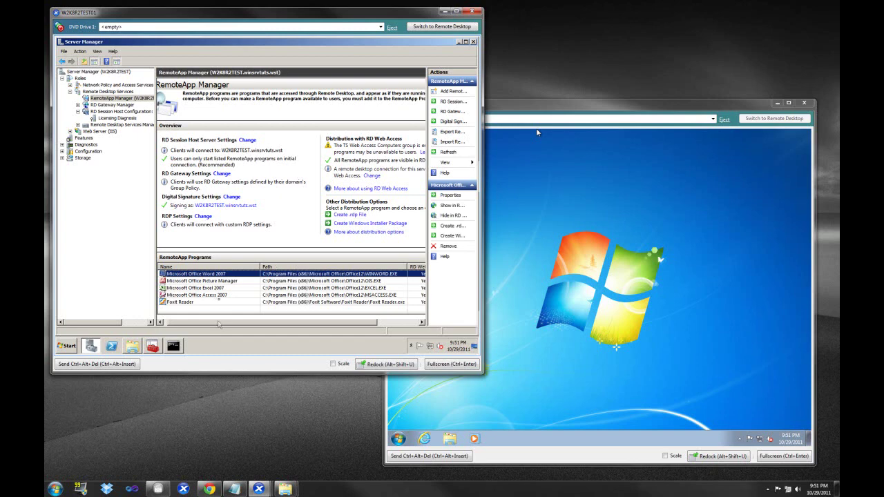
left_click(538, 133)
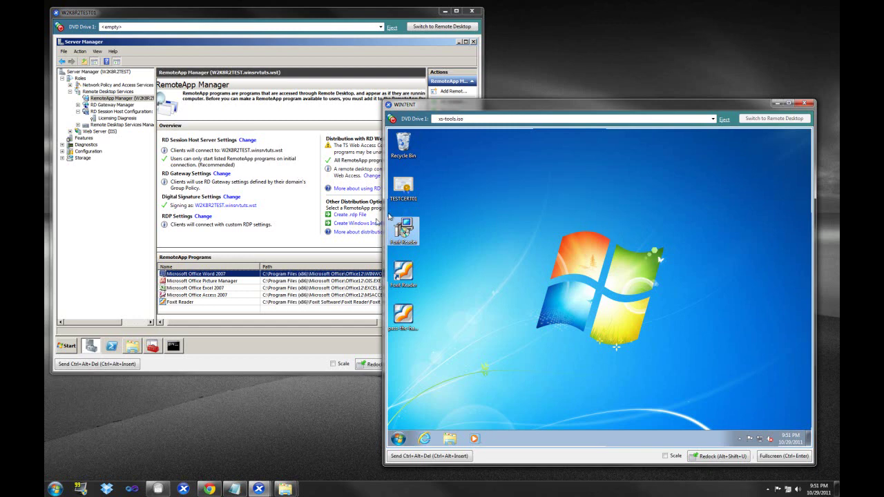
right_click(417, 228)
left_click(519, 216)
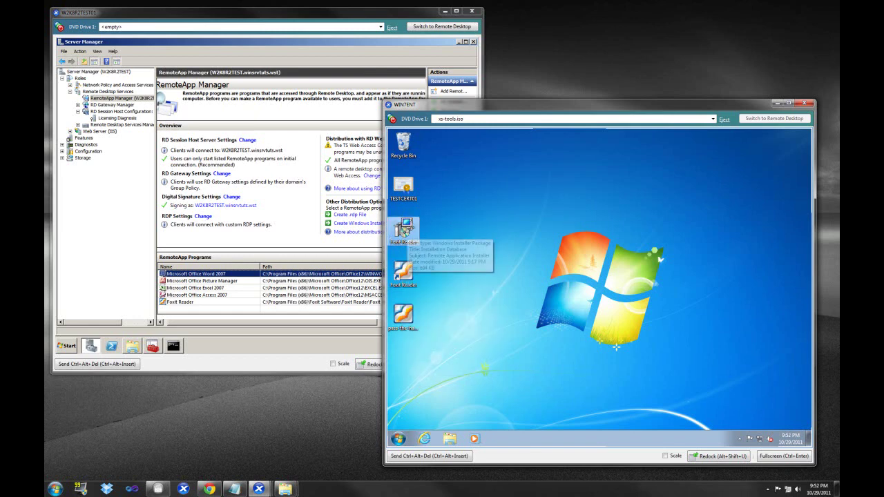
- Sort the RemoteApp Programs list by Name, then clear the client desktop's icon selection
left_click(210, 303)
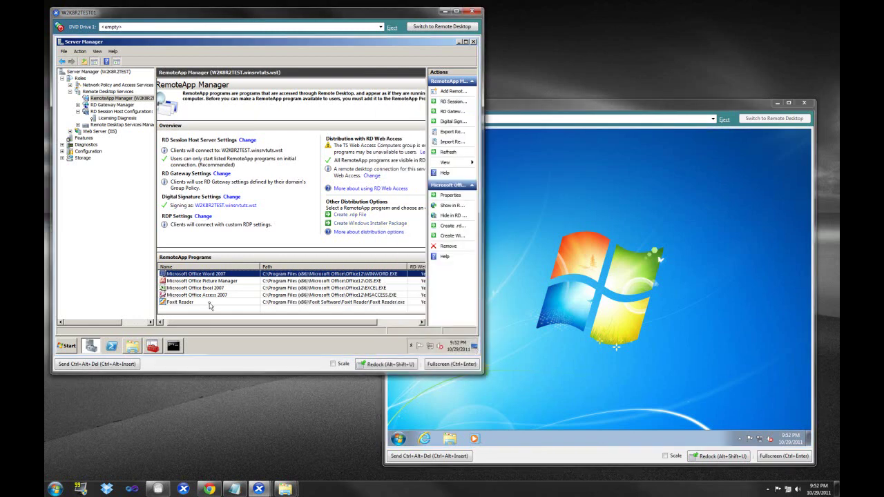
left_click(236, 268)
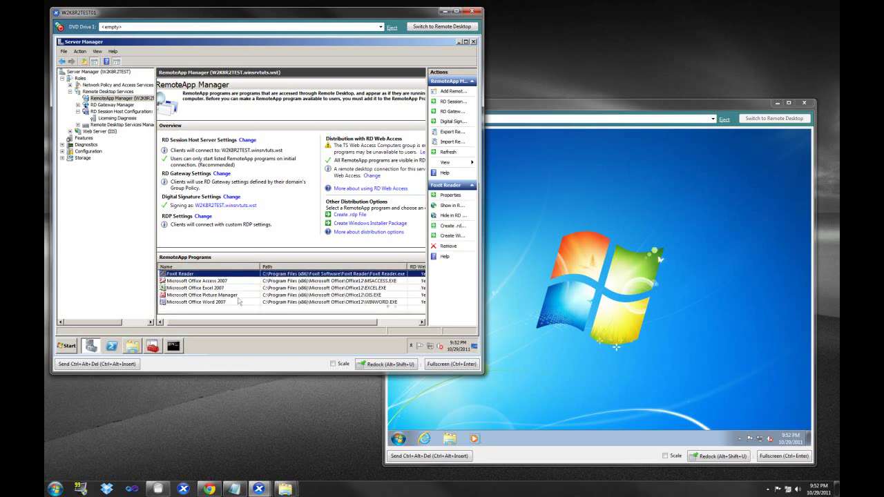
left_click(398, 310)
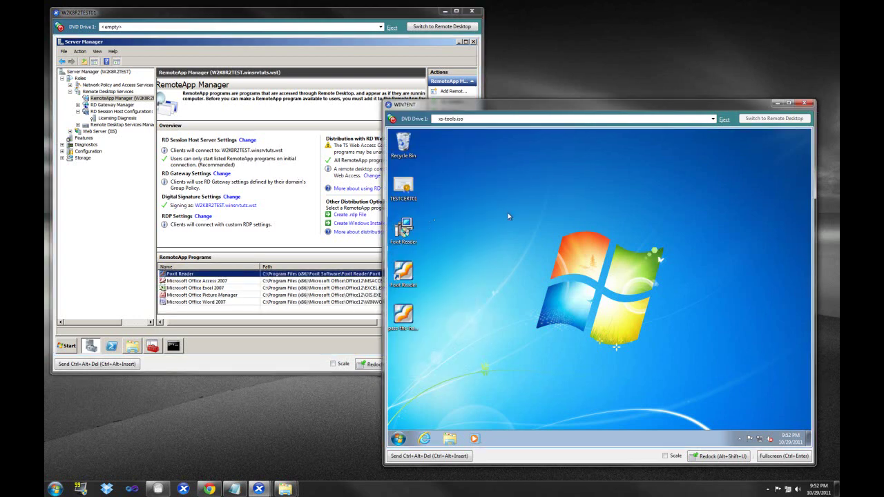
left_click(403, 229)
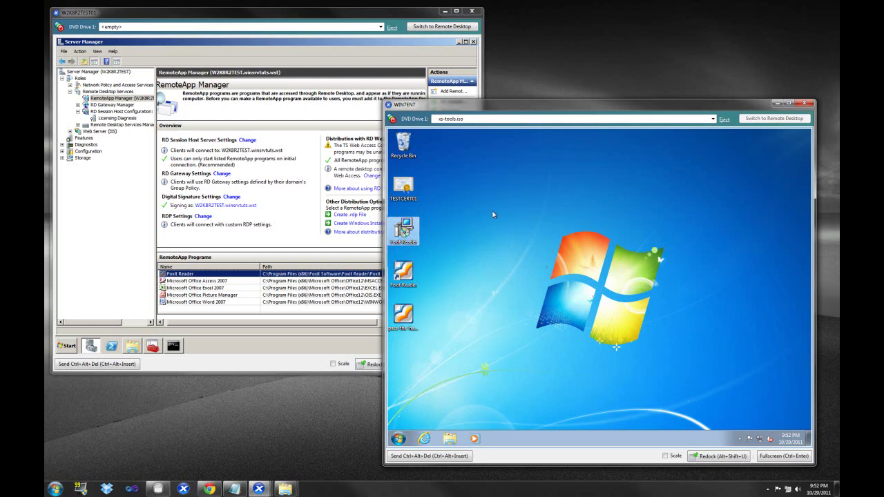
left_click_drag(492, 215, 698, 398)
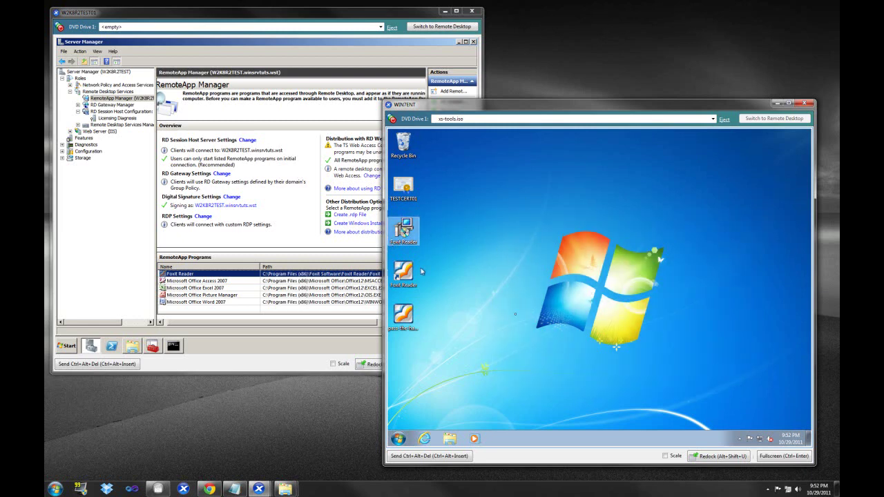